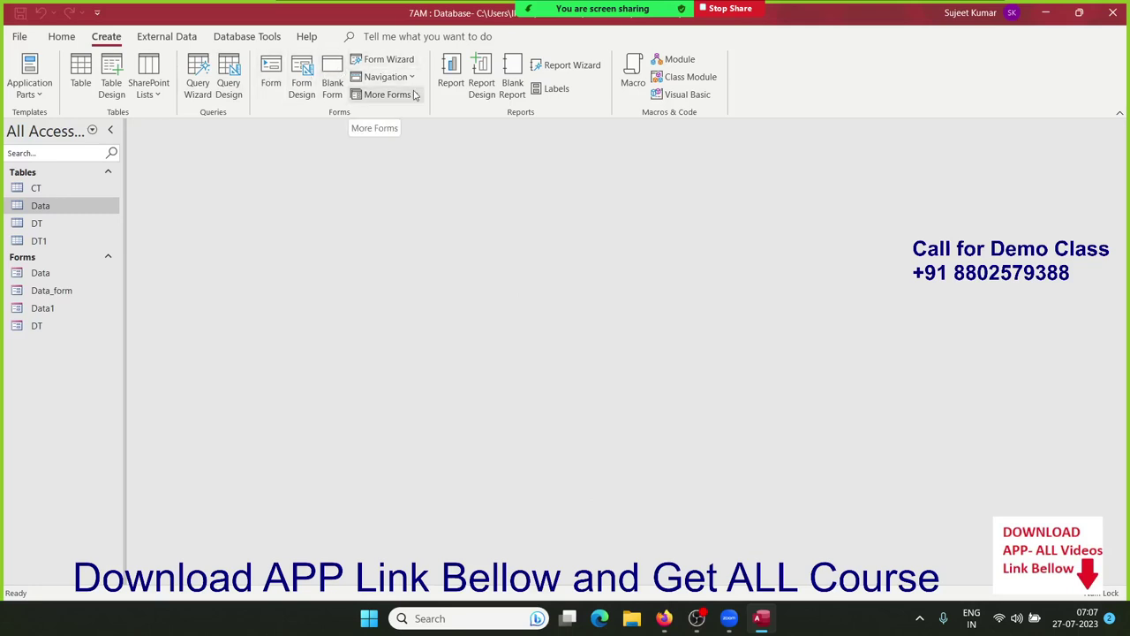
Look through the Data table, the CT cities table and the Data form, then close them.
{"action": "double_click", "coordinate": [89, 206]}
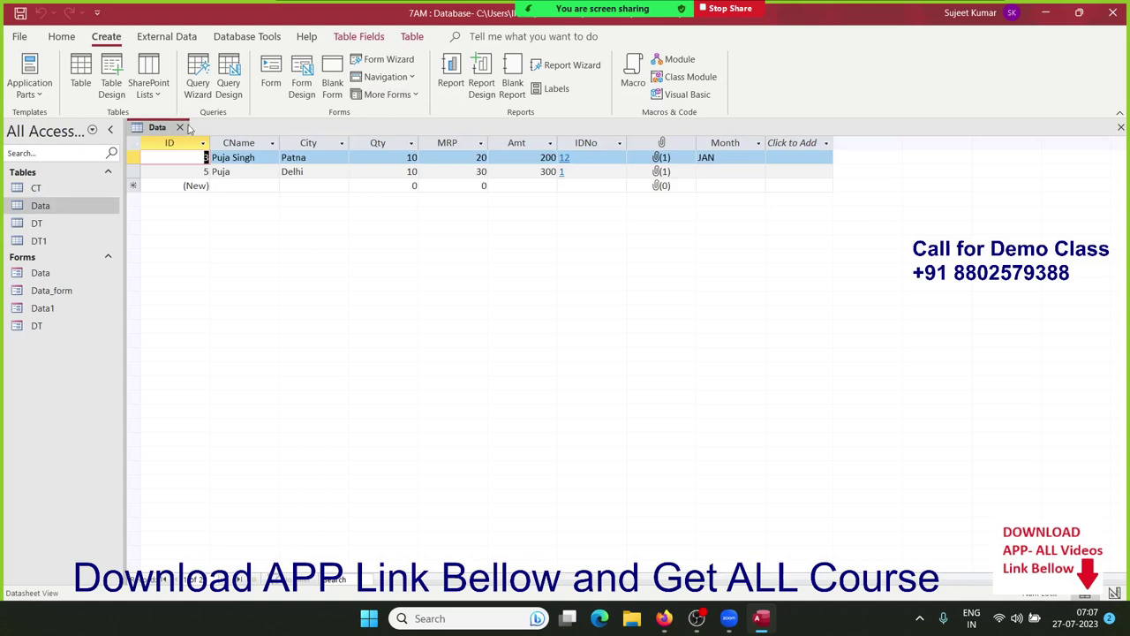
{"action": "left_click", "coordinate": [180, 127]}
{"action": "double_click", "coordinate": [79, 188]}
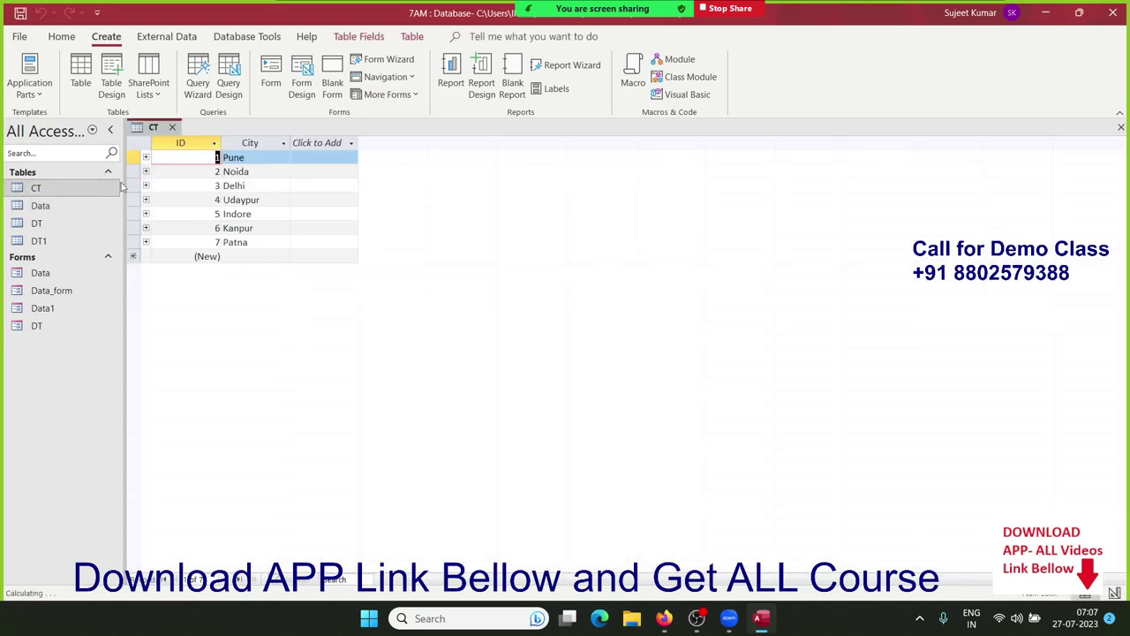
{"action": "left_click", "coordinate": [276, 256]}
{"action": "left_click", "coordinate": [76, 278]}
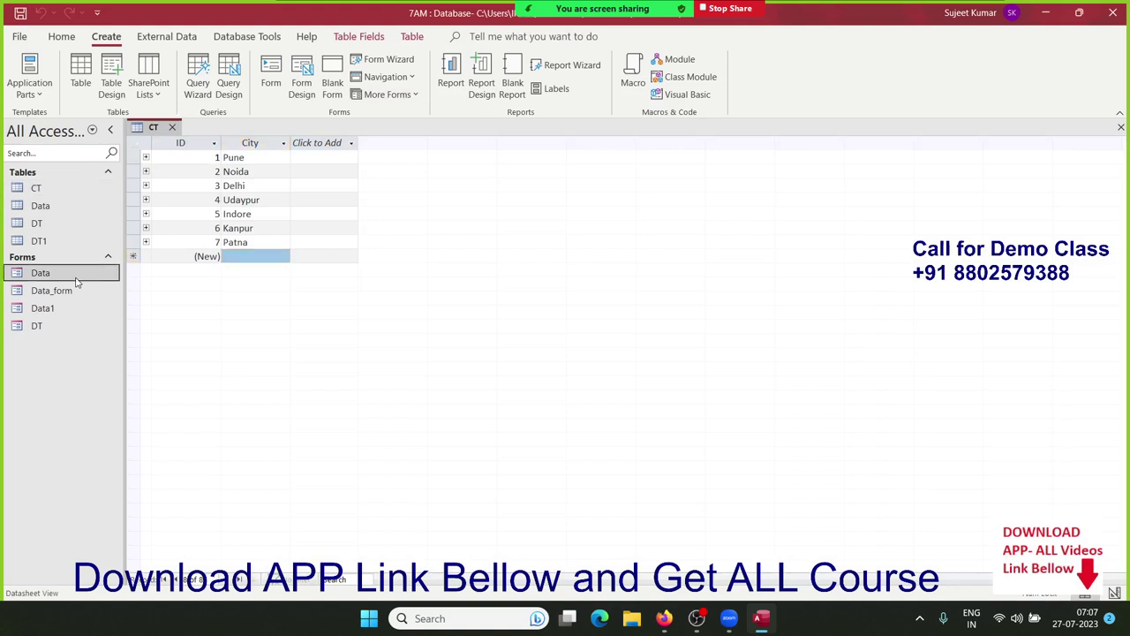
{"action": "double_click", "coordinate": [76, 281]}
{"action": "left_click", "coordinate": [235, 133]}
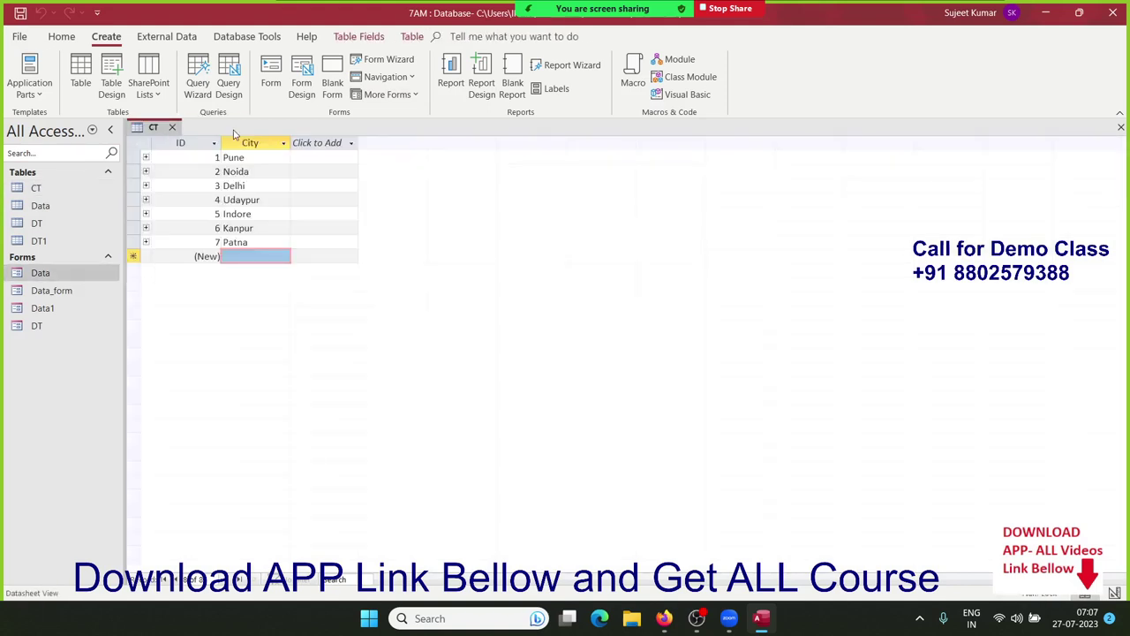
{"action": "left_click", "coordinate": [173, 127]}
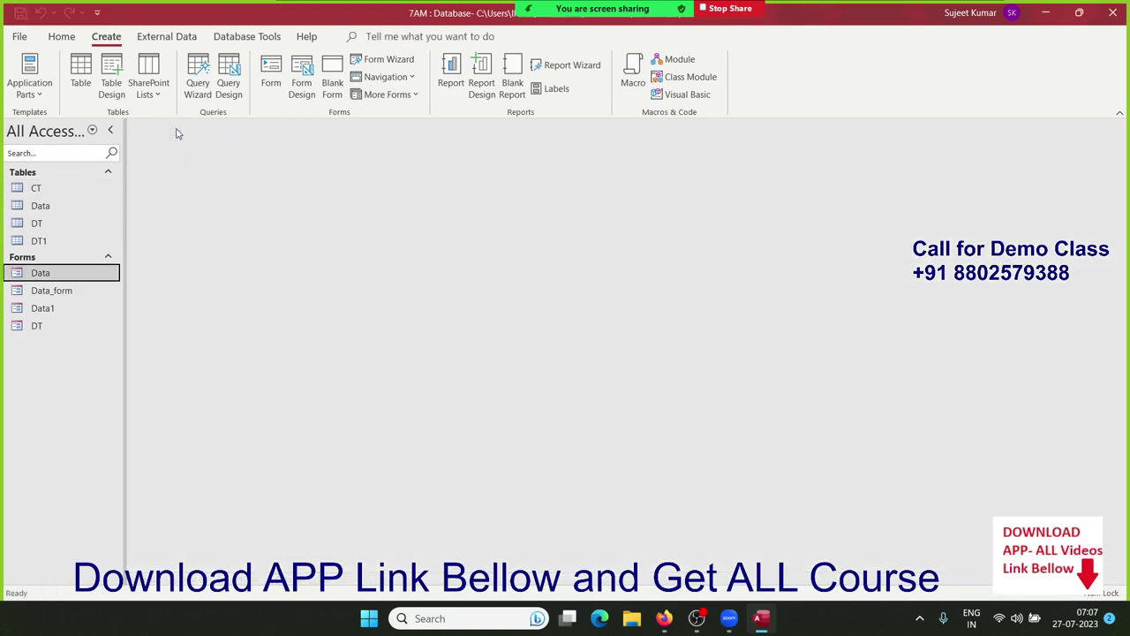
Inspect the DT table's records alongside the CT table, then close both.
{"action": "left_click", "coordinate": [73, 227]}
{"action": "double_click", "coordinate": [73, 229]}
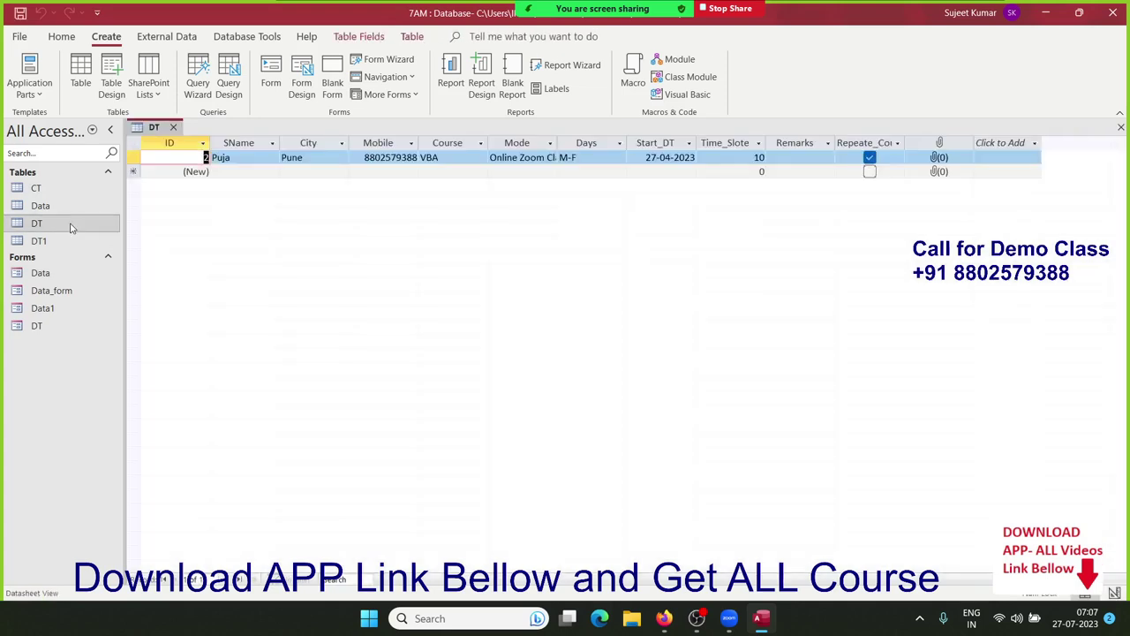
{"action": "left_click", "coordinate": [243, 158]}
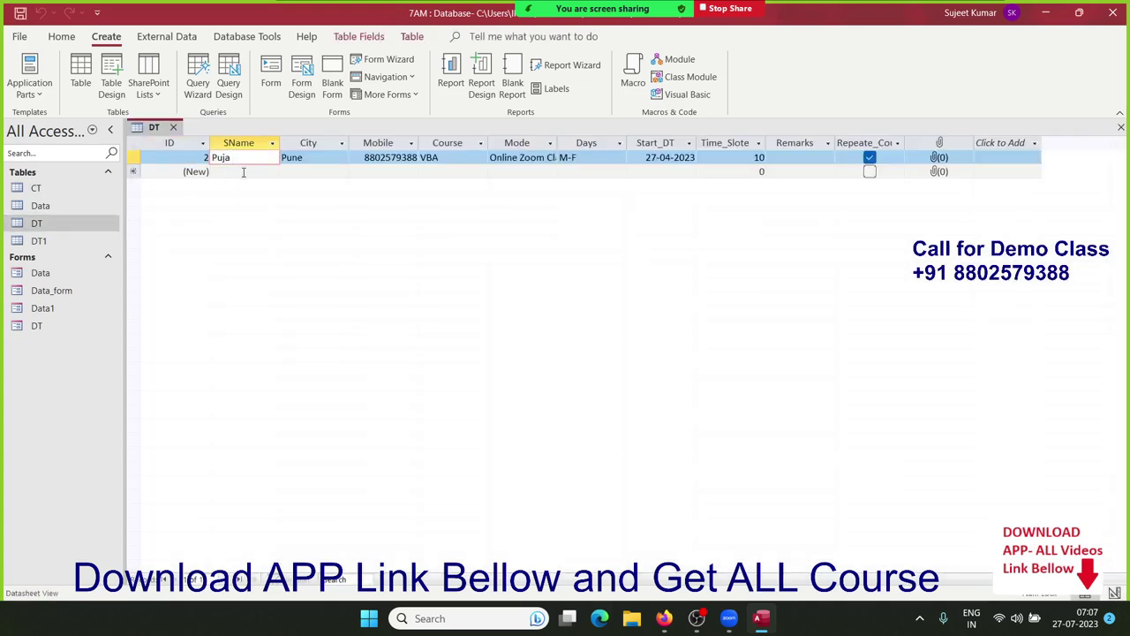
{"action": "left_click", "coordinate": [243, 172]}
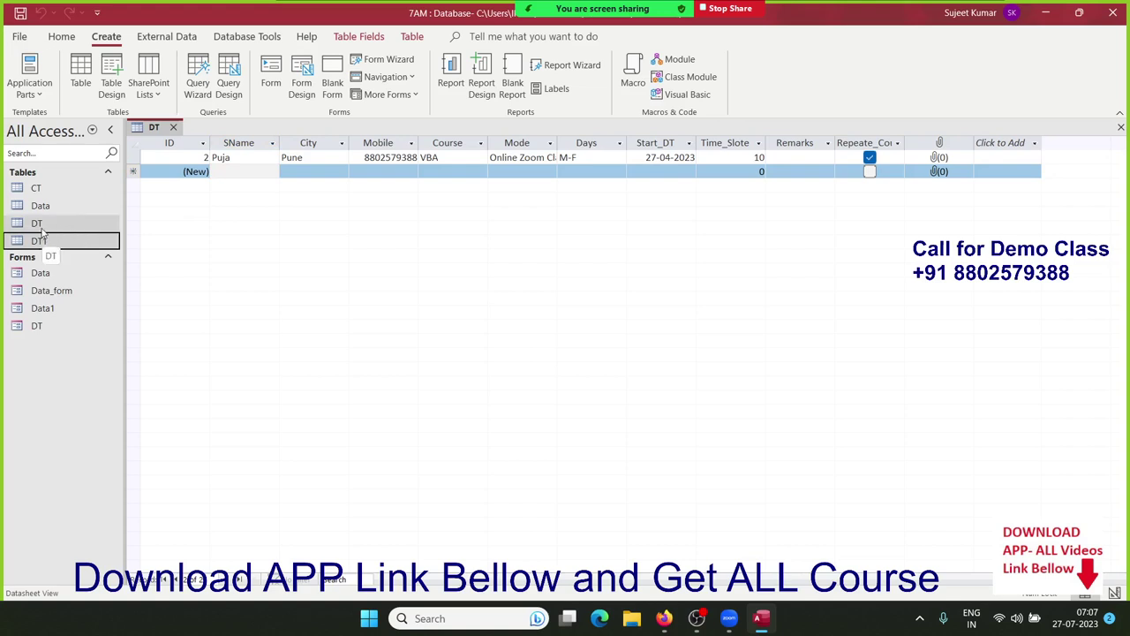
{"action": "double_click", "coordinate": [38, 189]}
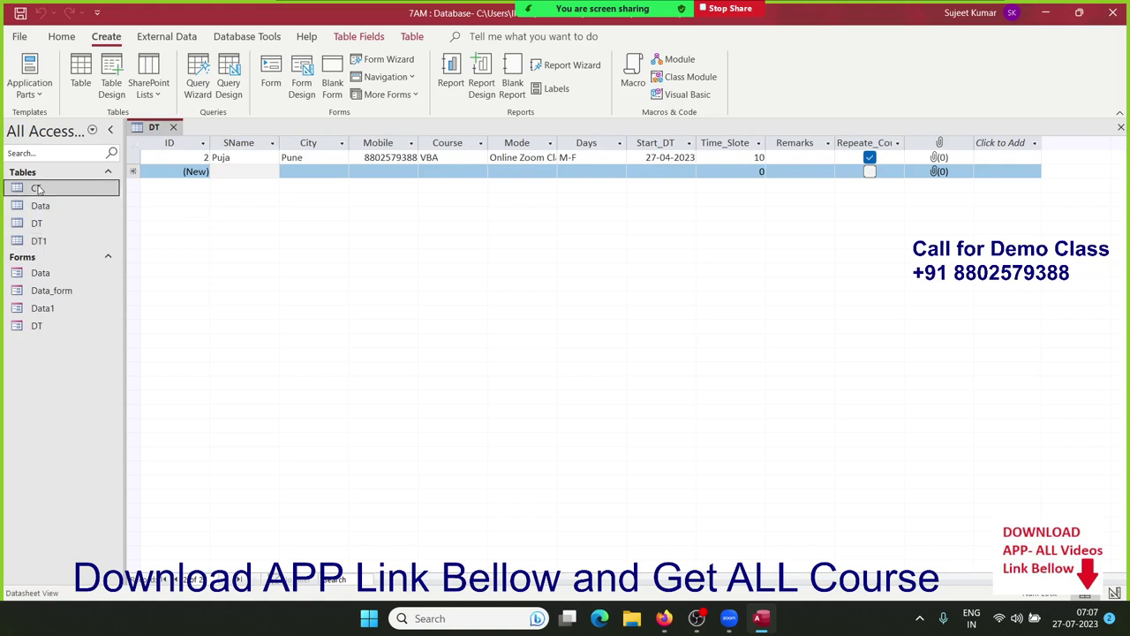
{"action": "left_click", "coordinate": [228, 128]}
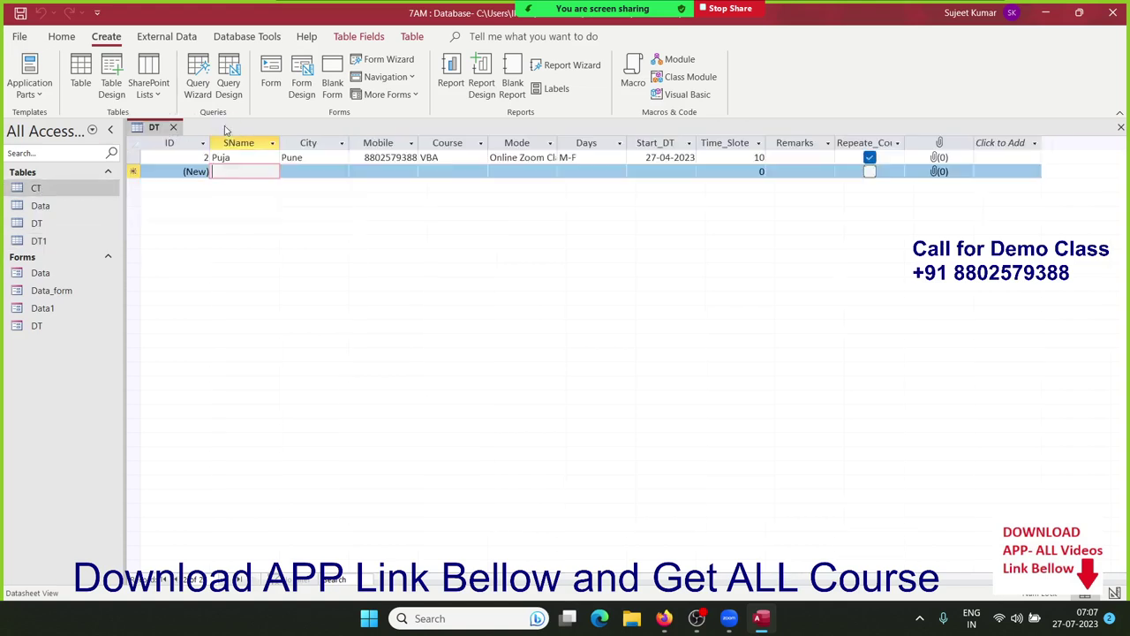
{"action": "left_click", "coordinate": [174, 128]}
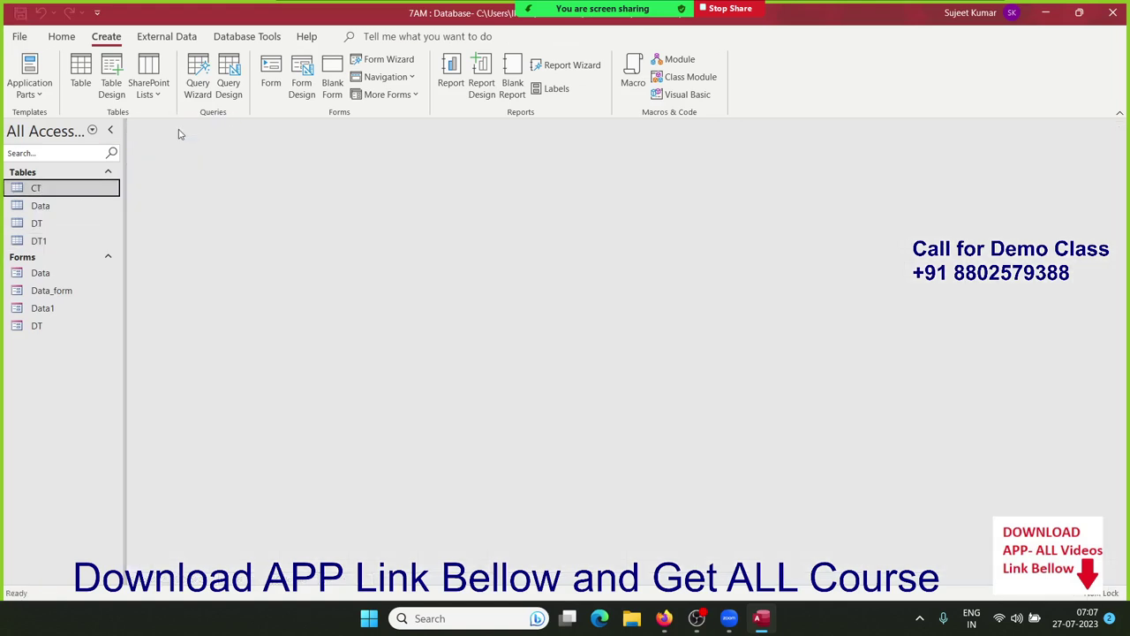
Open the DT, DT1, Data and CT tables together.
{"action": "left_click", "coordinate": [26, 35]}
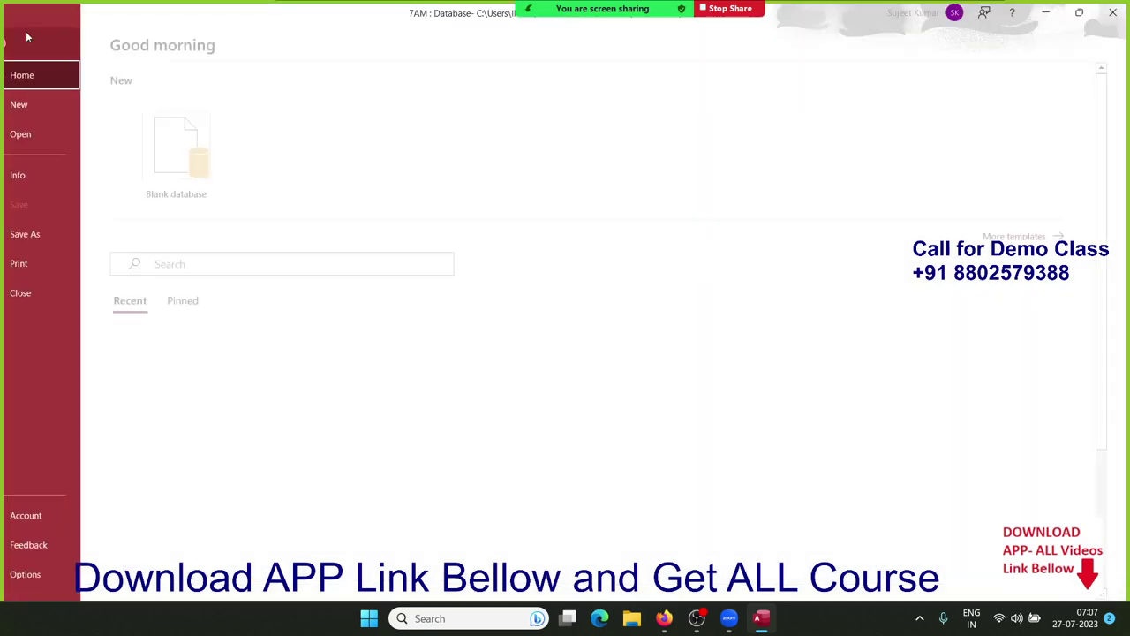
{"action": "left_click", "coordinate": [34, 38]}
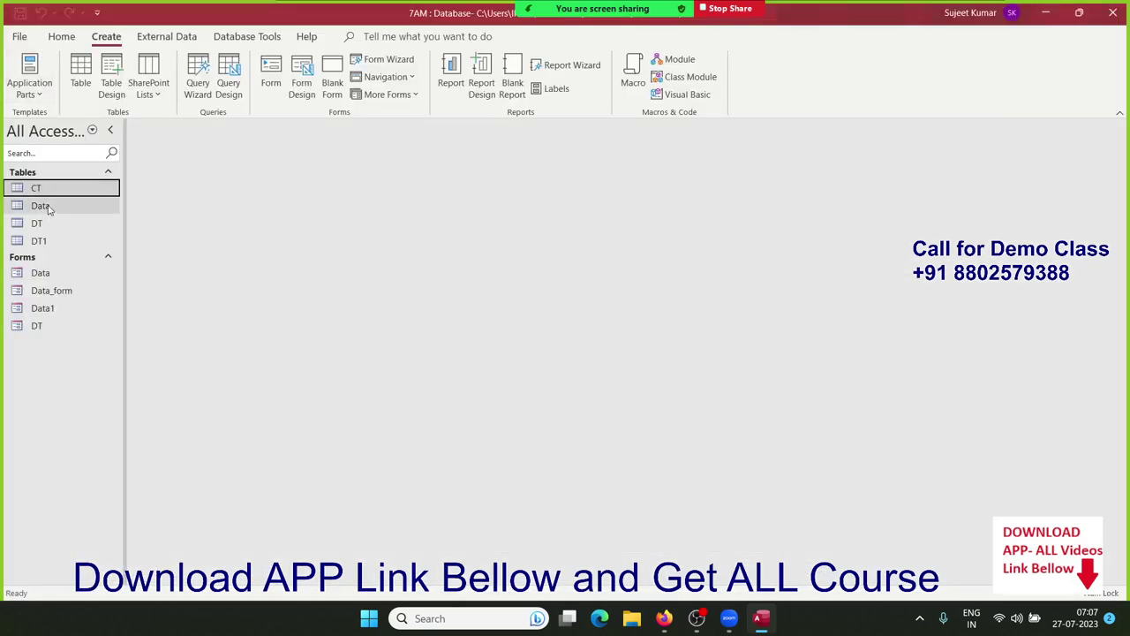
{"action": "left_click", "coordinate": [52, 225]}
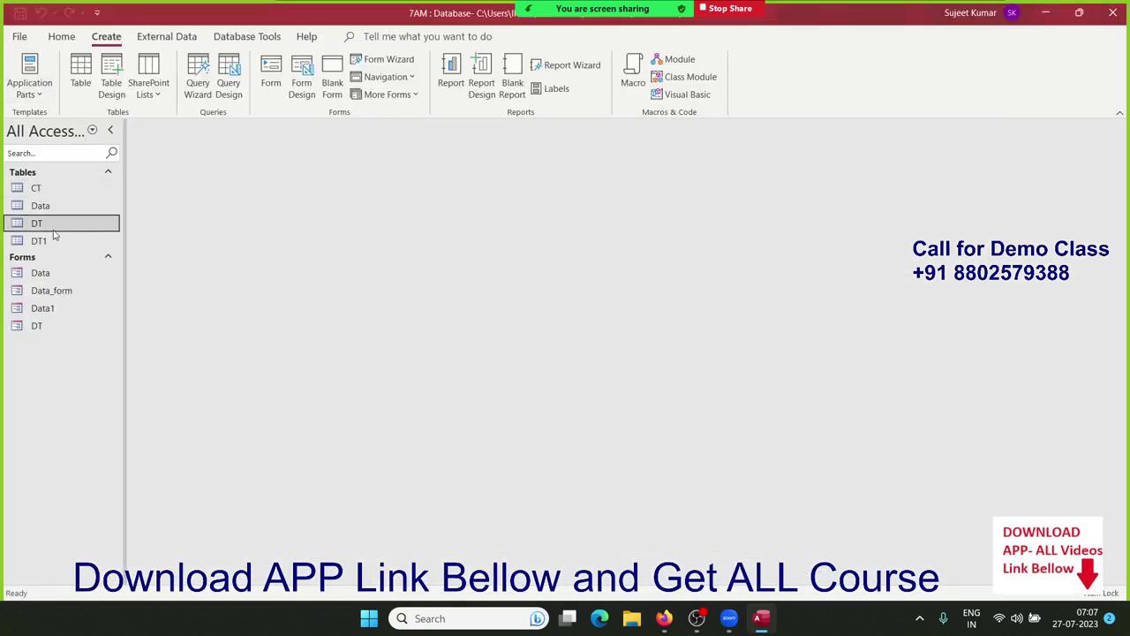
{"action": "double_click", "coordinate": [52, 225]}
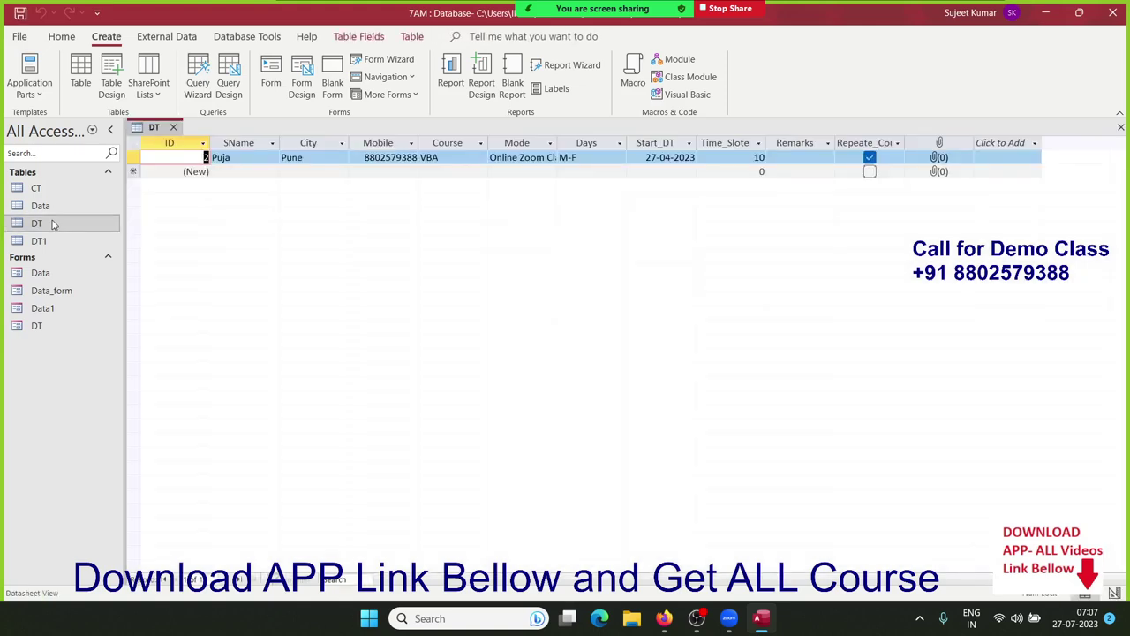
{"action": "double_click", "coordinate": [64, 243]}
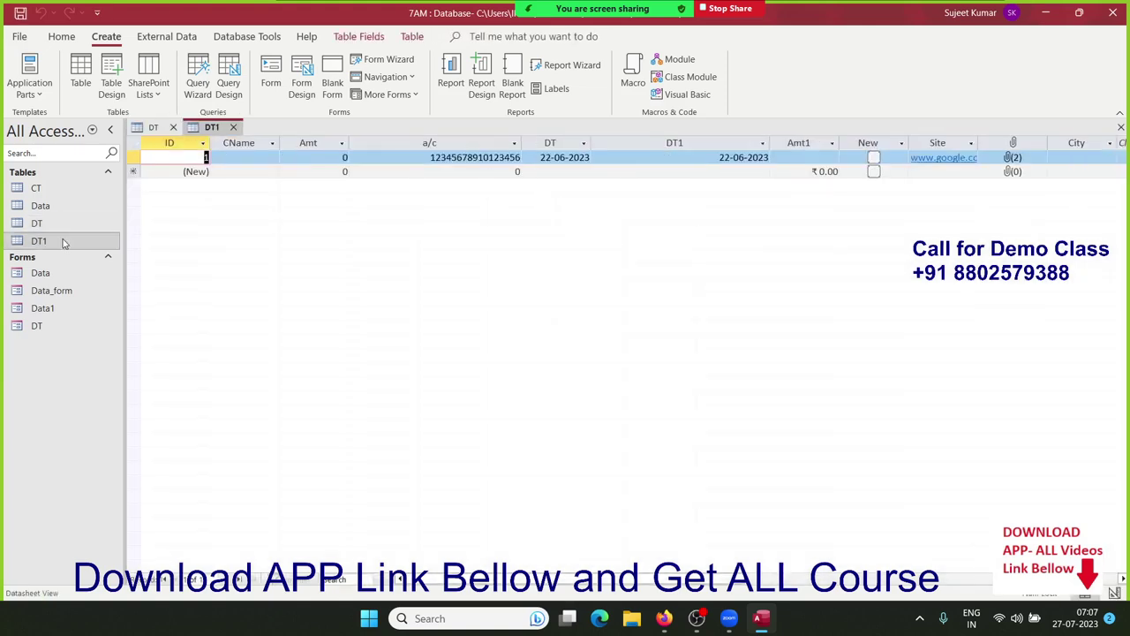
{"action": "double_click", "coordinate": [51, 212]}
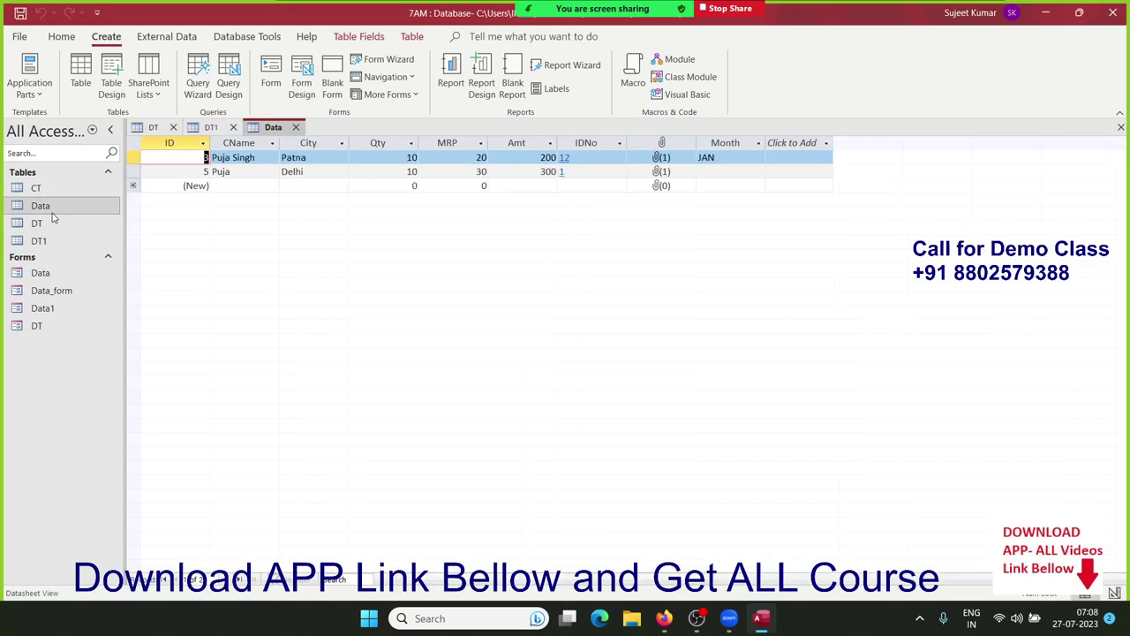
{"action": "double_click", "coordinate": [47, 191]}
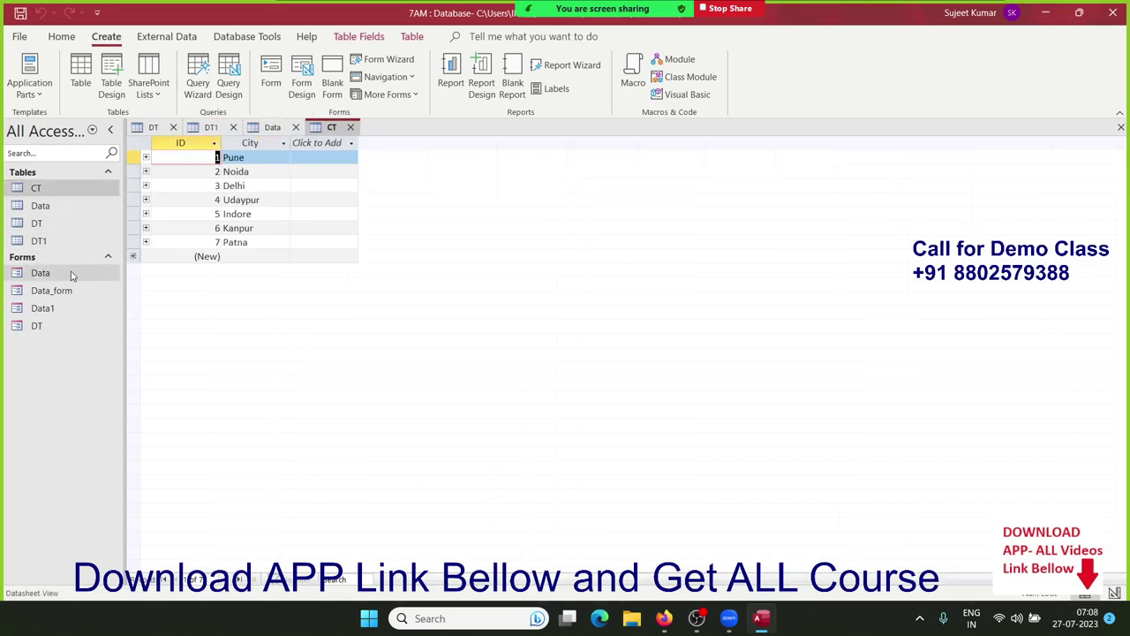
Close the DT1, Data, CT and DT tables.
{"action": "left_click", "coordinate": [234, 128]}
{"action": "left_click", "coordinate": [234, 128]}
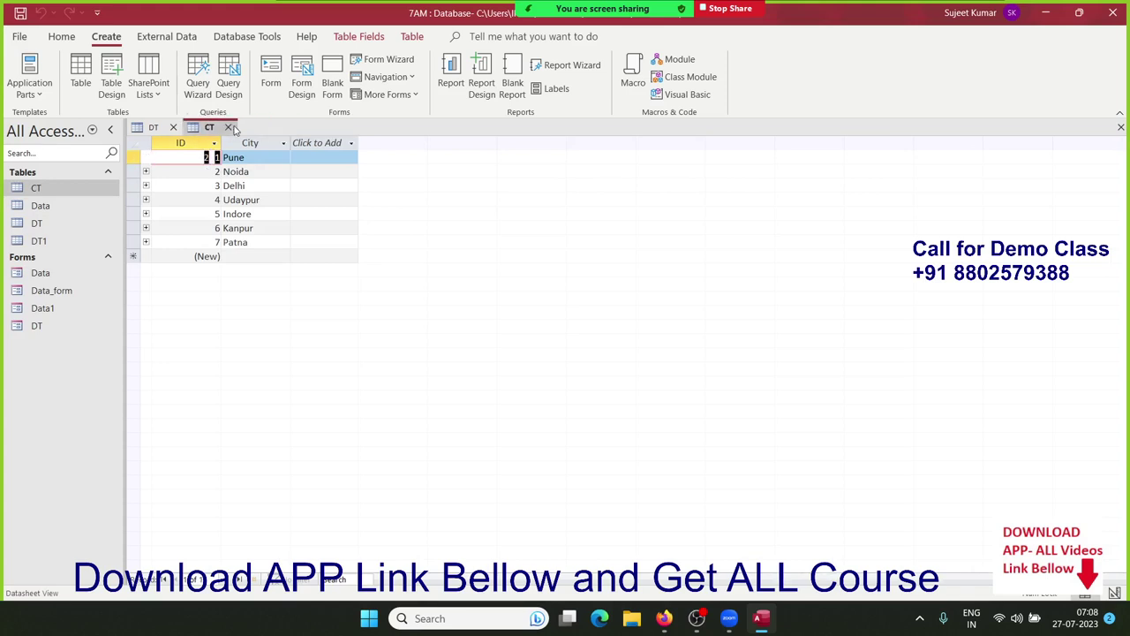
{"action": "left_click", "coordinate": [234, 128]}
{"action": "left_click", "coordinate": [62, 190]}
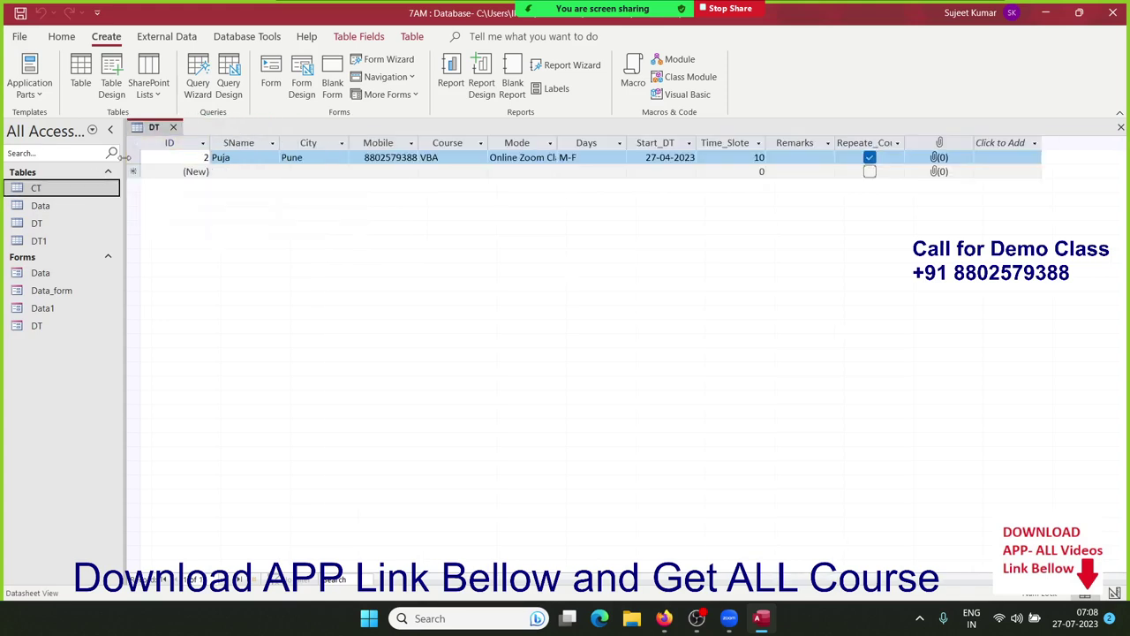
{"action": "left_click", "coordinate": [173, 128]}
Create a quick form from the DT table.
{"action": "left_click", "coordinate": [50, 223]}
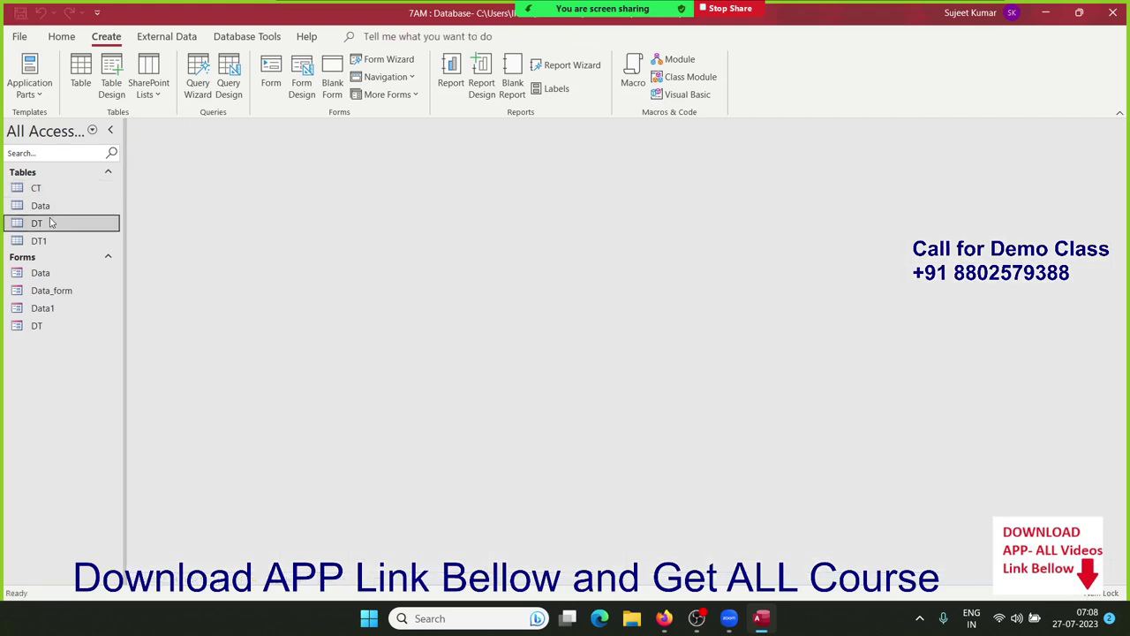
{"action": "left_click", "coordinate": [263, 91]}
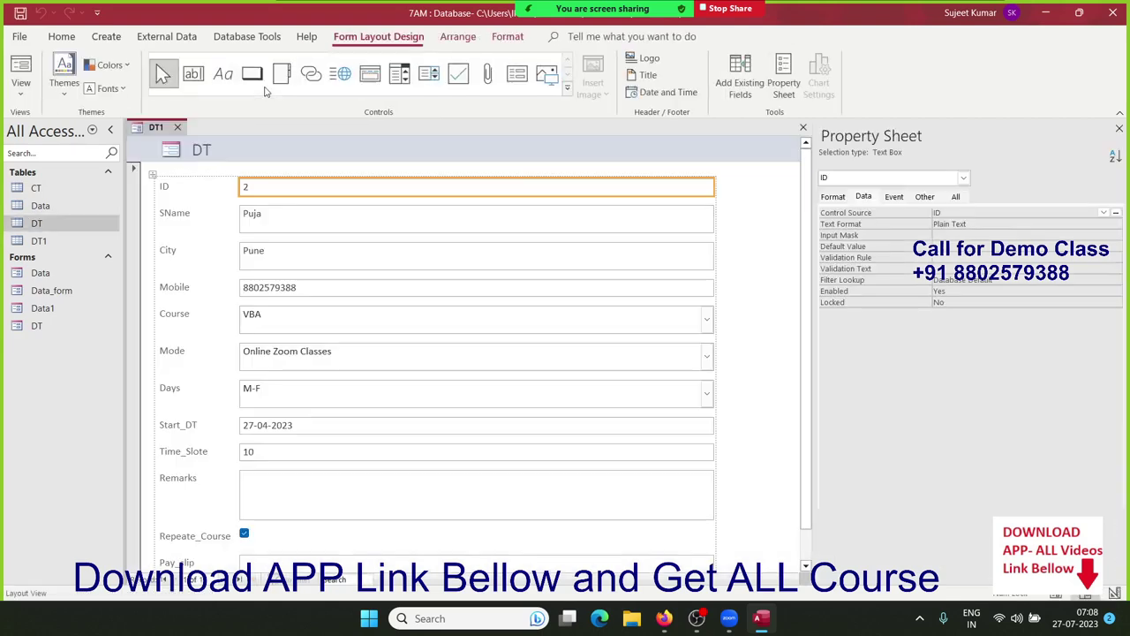
{"action": "scroll", "coordinate": [681, 255], "scroll_direction": "down", "scroll_amount": 1}
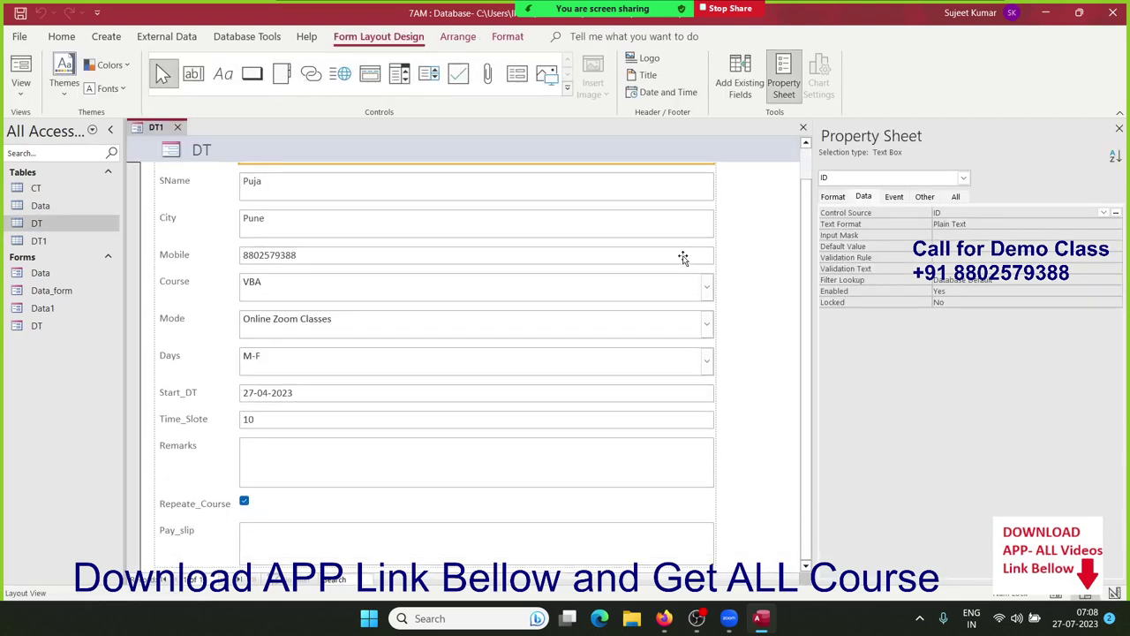
{"action": "scroll", "coordinate": [682, 256], "scroll_direction": "up", "scroll_amount": 1}
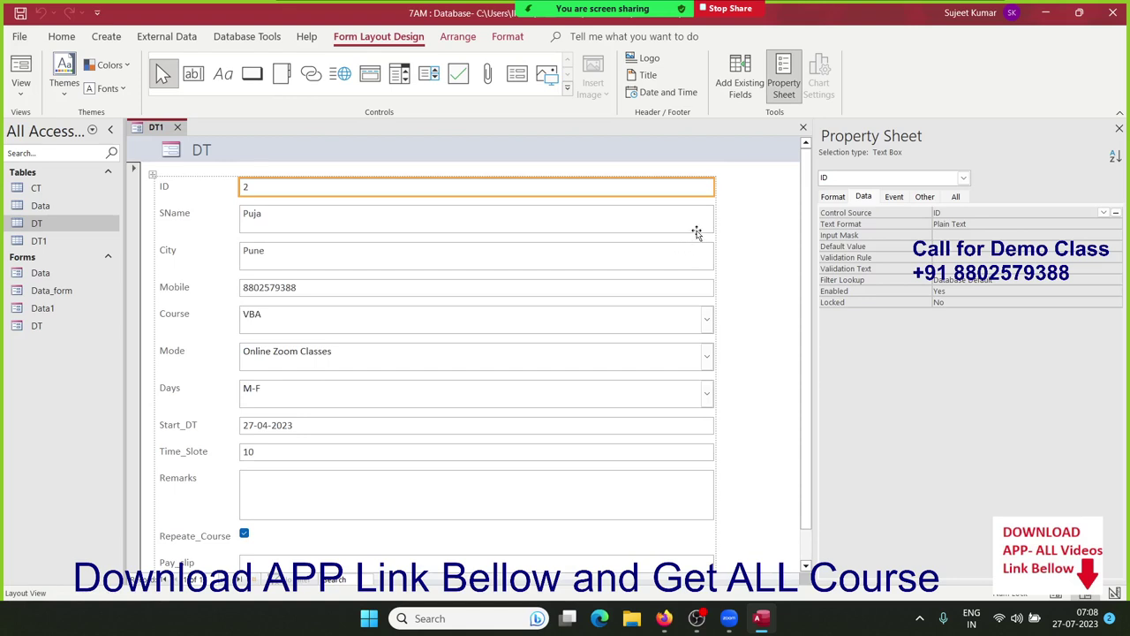
Resize the form's field boxes and nudge the whole field layout slightly up.
{"action": "left_click_drag", "start_coordinate": [716, 185], "coordinate": [415, 205]}
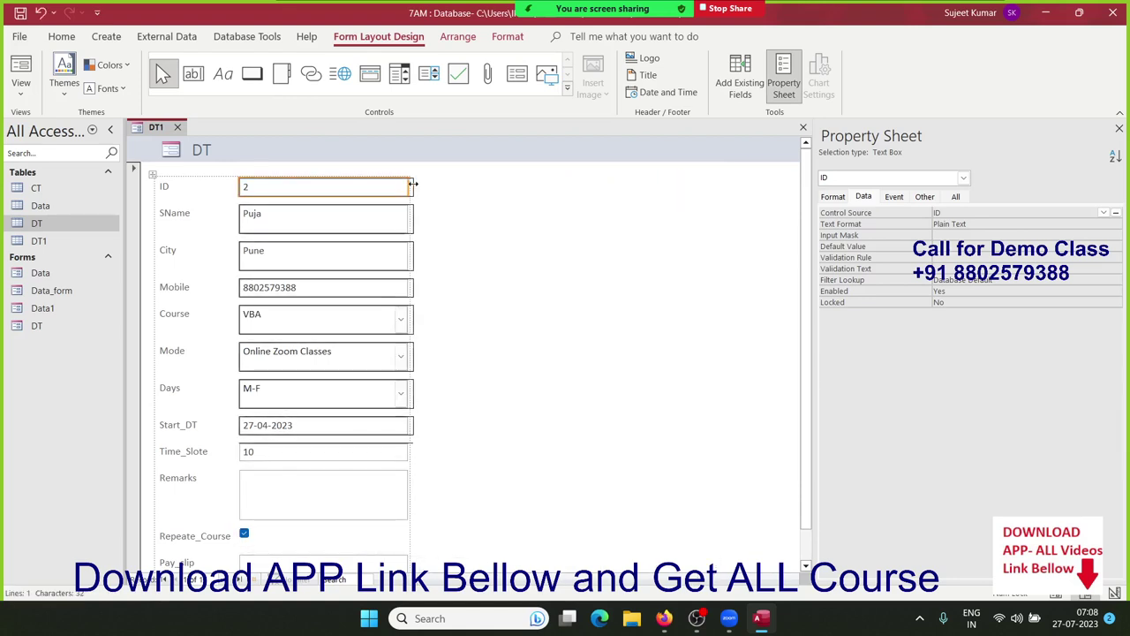
{"action": "left_click", "coordinate": [601, 216]}
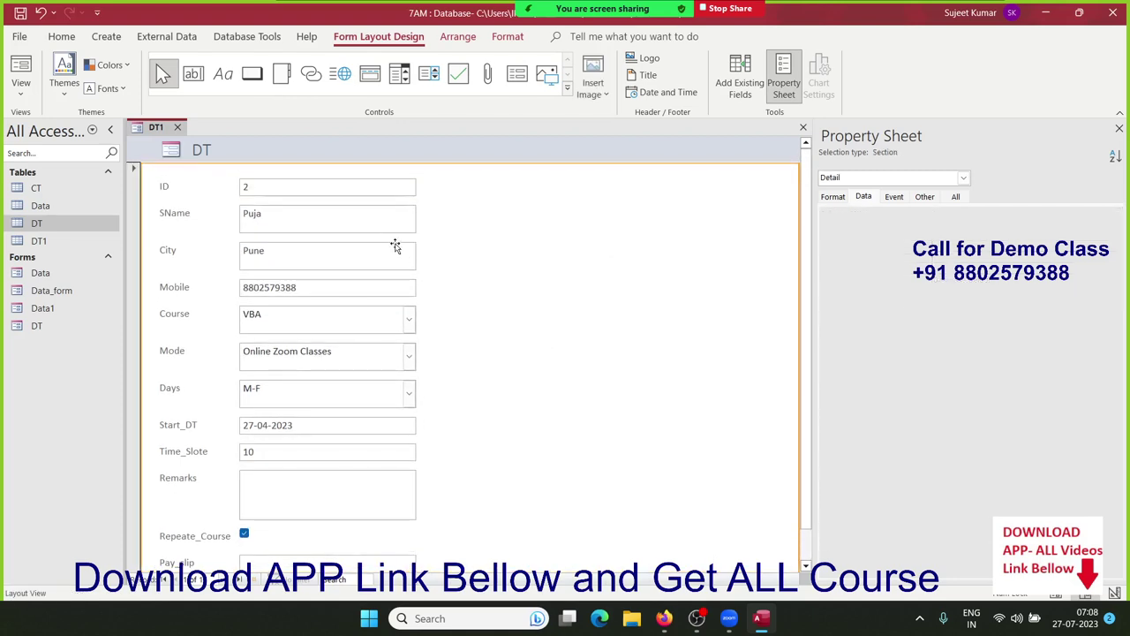
{"action": "left_click", "coordinate": [387, 195]}
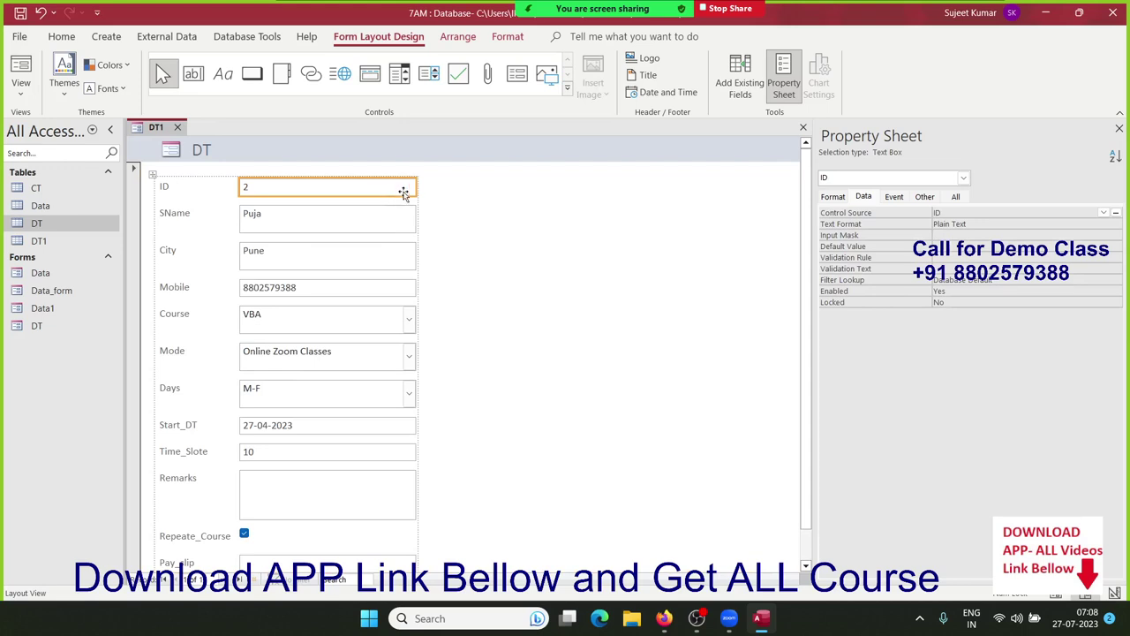
{"action": "left_click_drag", "start_coordinate": [416, 188], "coordinate": [482, 188]}
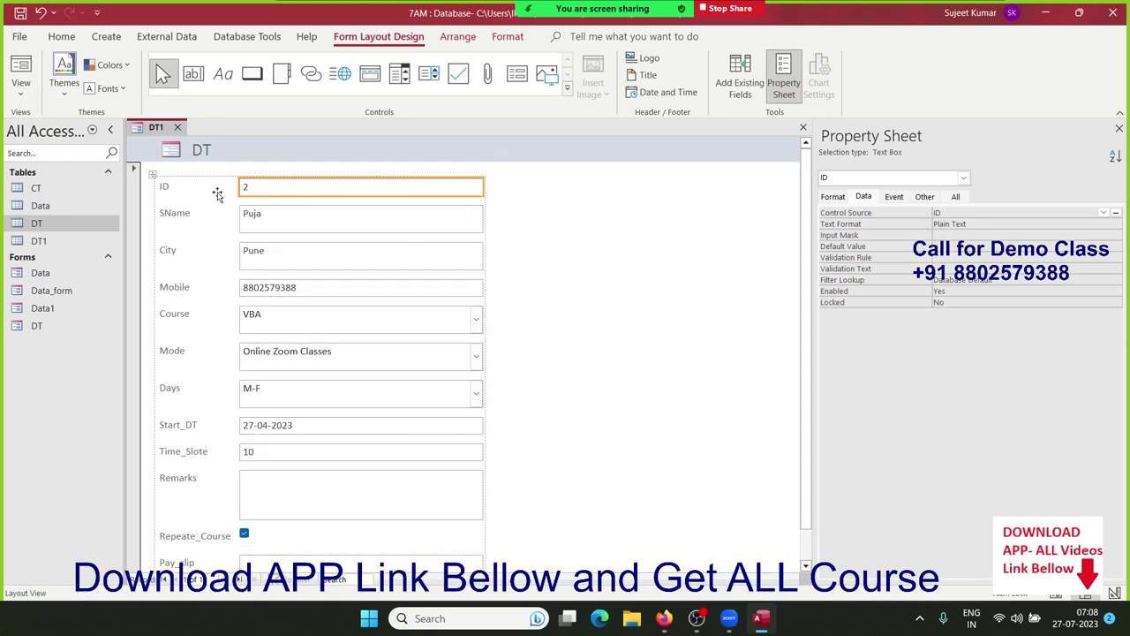
{"action": "left_click", "coordinate": [152, 176]}
{"action": "left_click_drag", "start_coordinate": [152, 176], "coordinate": [155, 173]}
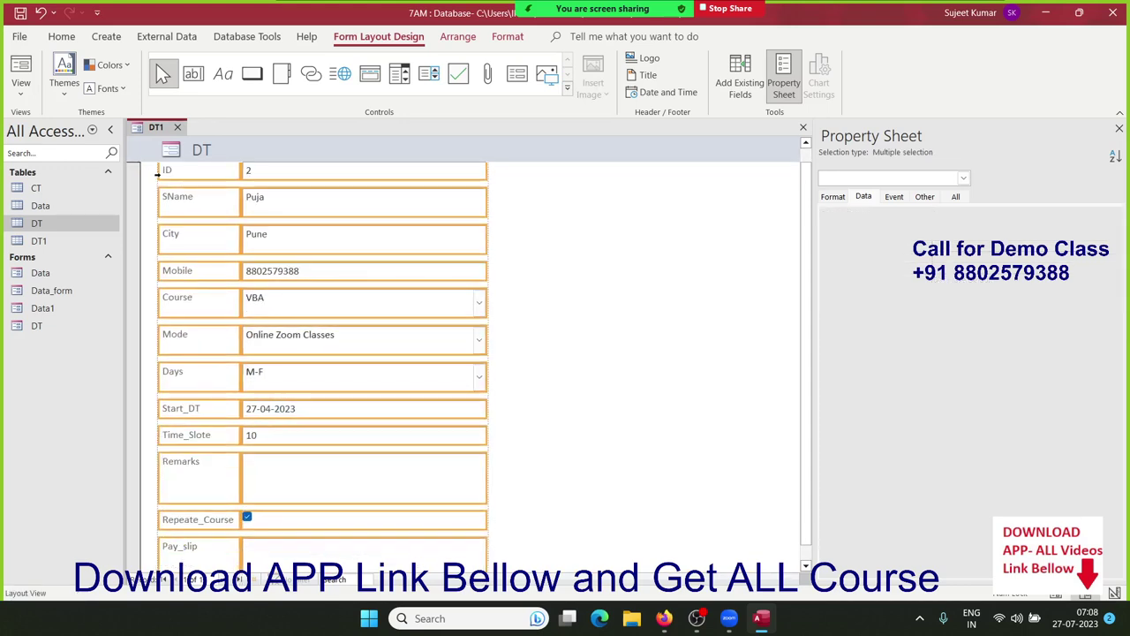
Clear the control selection and choose the Button control.
{"action": "scroll", "coordinate": [192, 251], "scroll_direction": "up", "scroll_amount": 1}
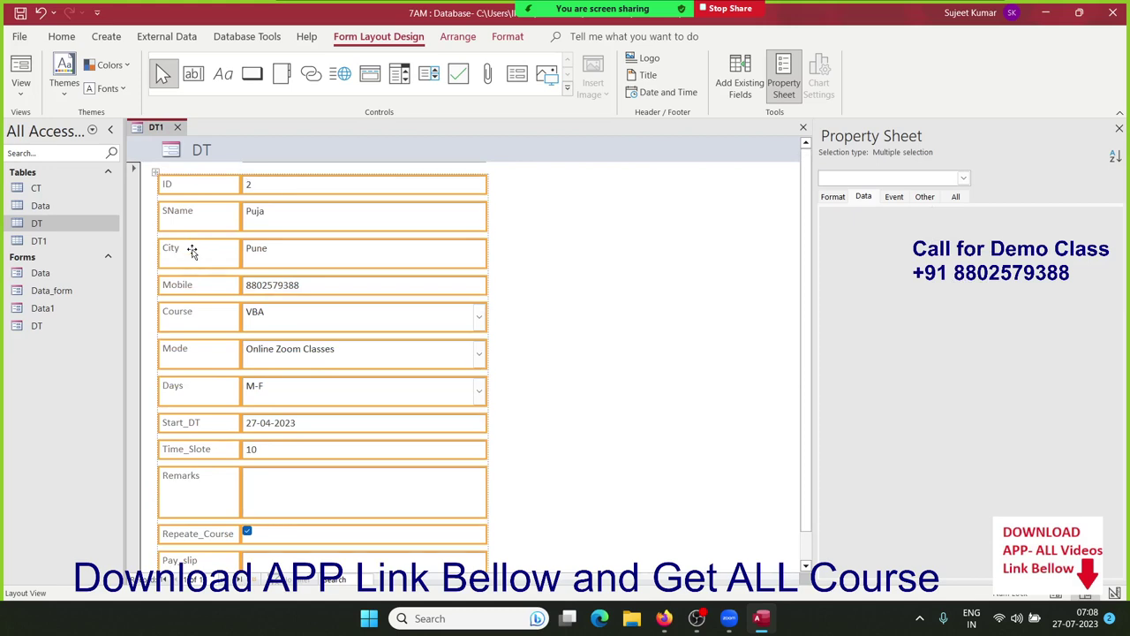
{"action": "left_click", "coordinate": [558, 263]}
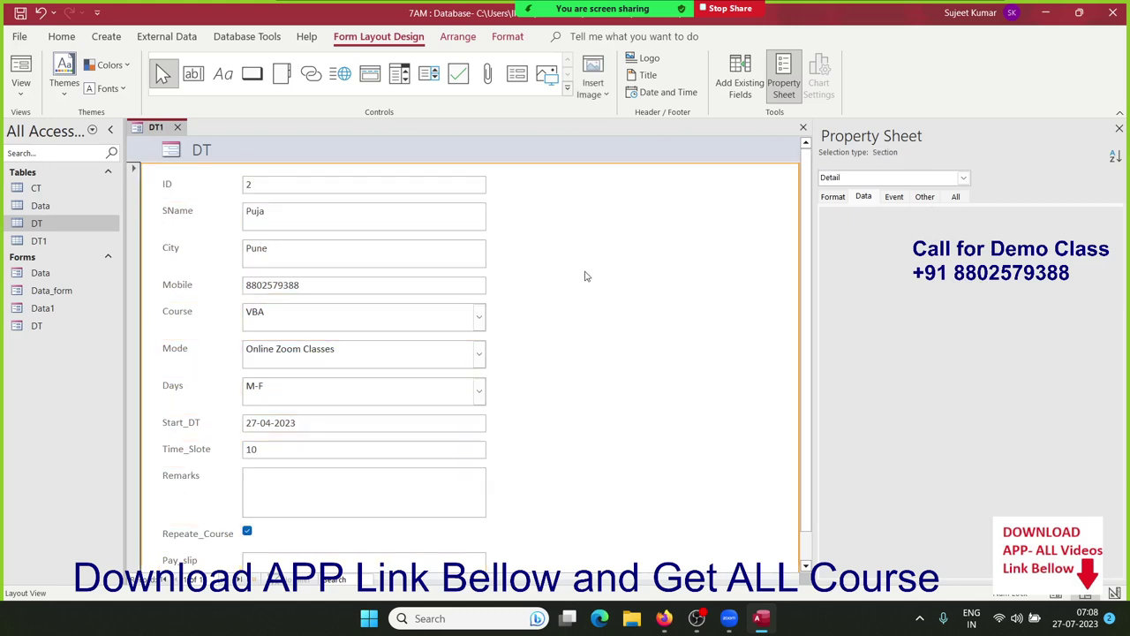
{"action": "scroll", "coordinate": [584, 276], "scroll_direction": "down", "scroll_amount": 1}
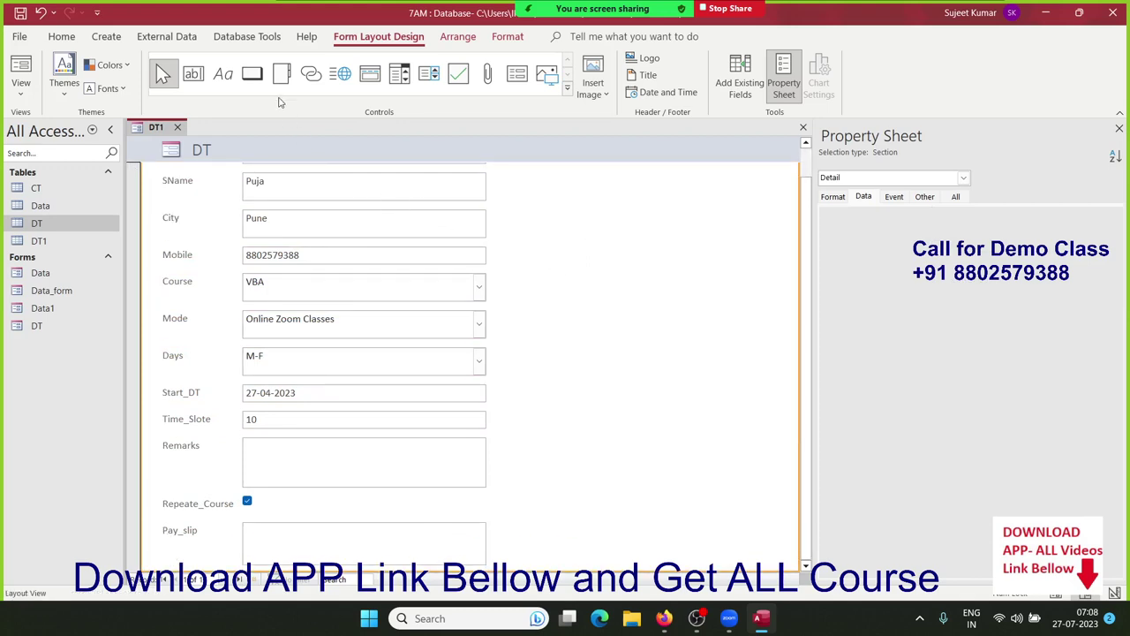
{"action": "left_click", "coordinate": [251, 74]}
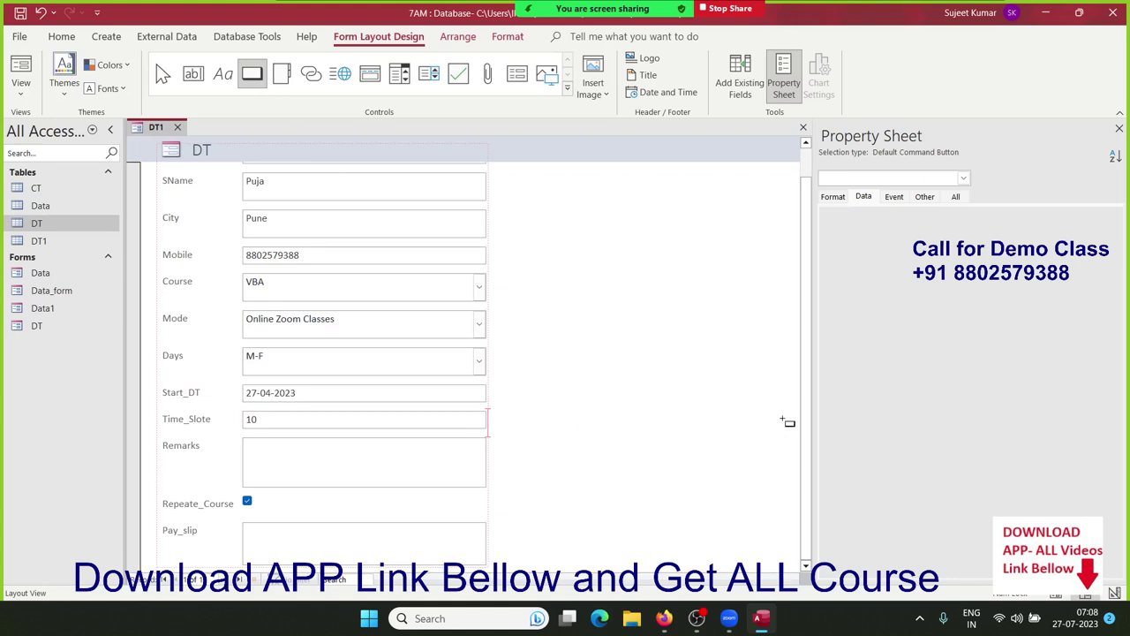
Place a trial command button beside Time_Slote with default settings, then delete it.
{"action": "left_click", "coordinate": [782, 421]}
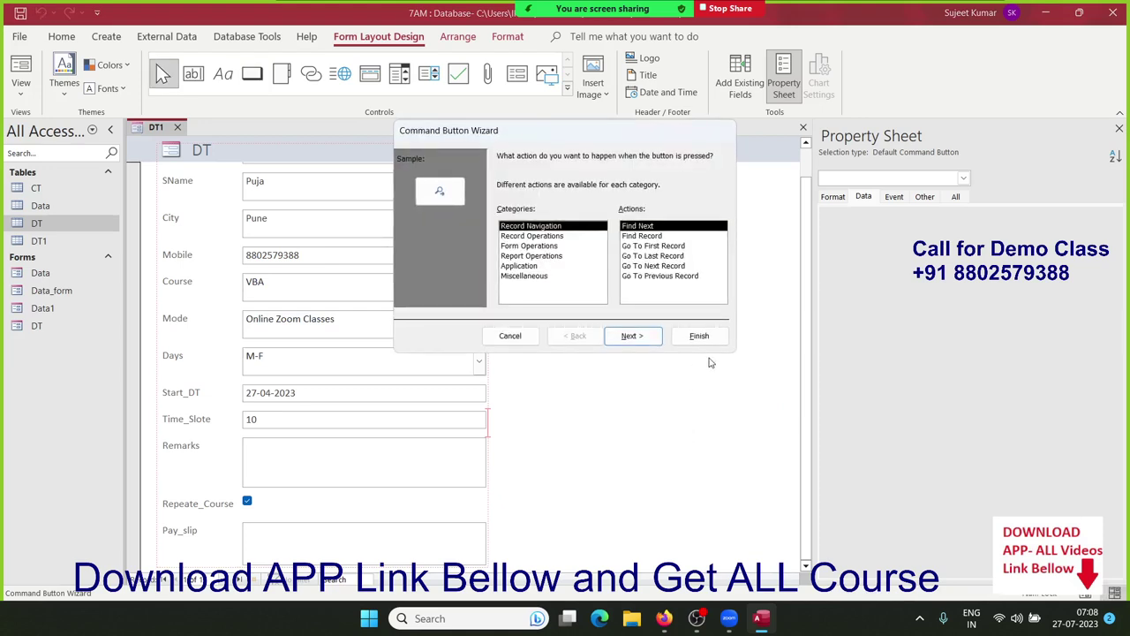
{"action": "left_click", "coordinate": [699, 336]}
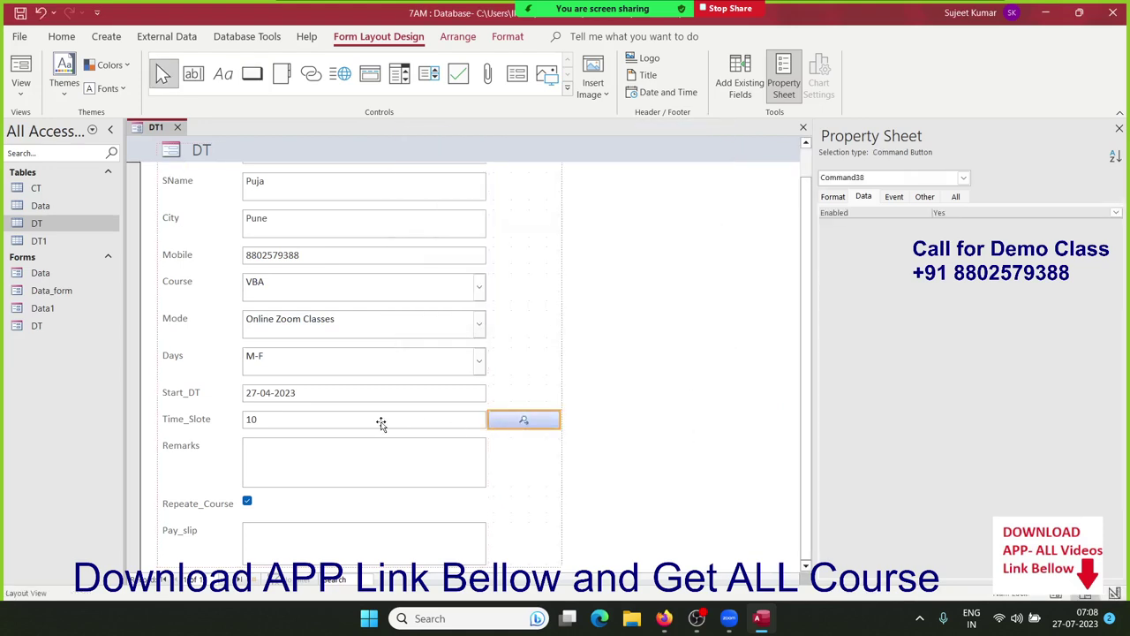
{"action": "scroll", "coordinate": [354, 405], "scroll_direction": "up", "scroll_amount": 1}
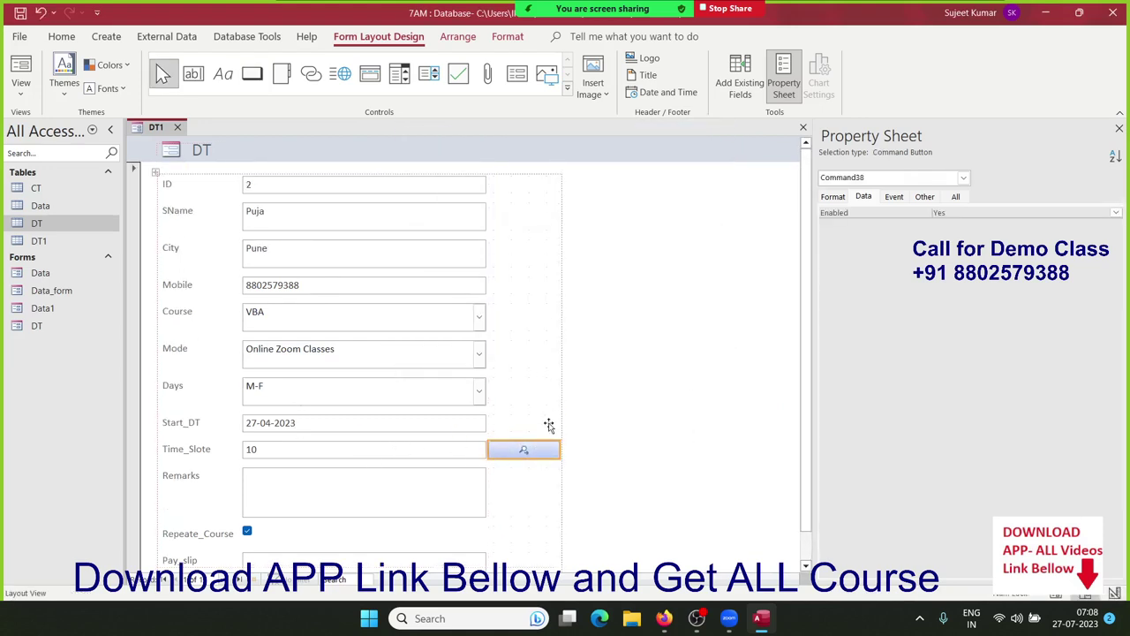
{"action": "key", "text": "Delete"}
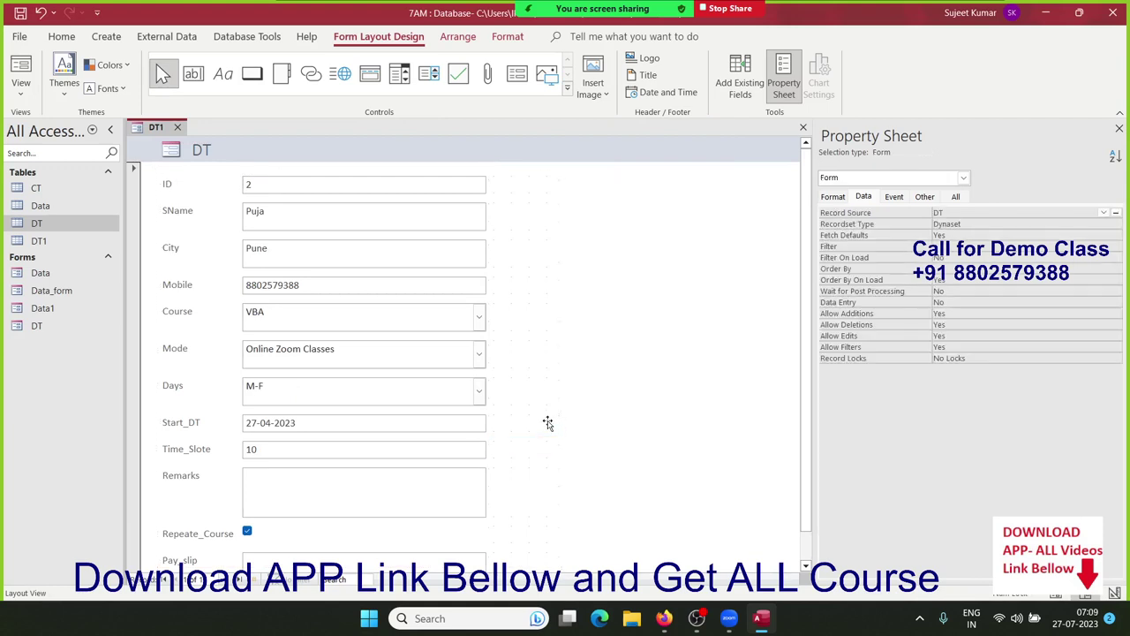
Close the form and save it as DT1.
{"action": "scroll", "coordinate": [436, 323], "scroll_direction": "down", "scroll_amount": 1}
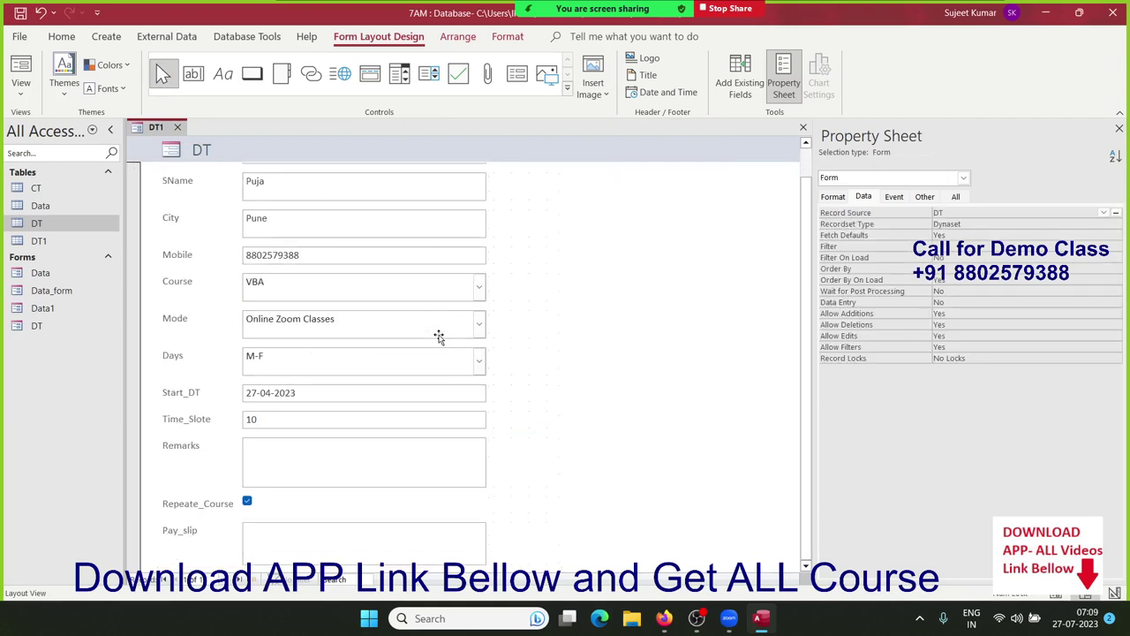
{"action": "scroll", "coordinate": [436, 324], "scroll_direction": "up", "scroll_amount": 1}
{"action": "left_click", "coordinate": [176, 128]}
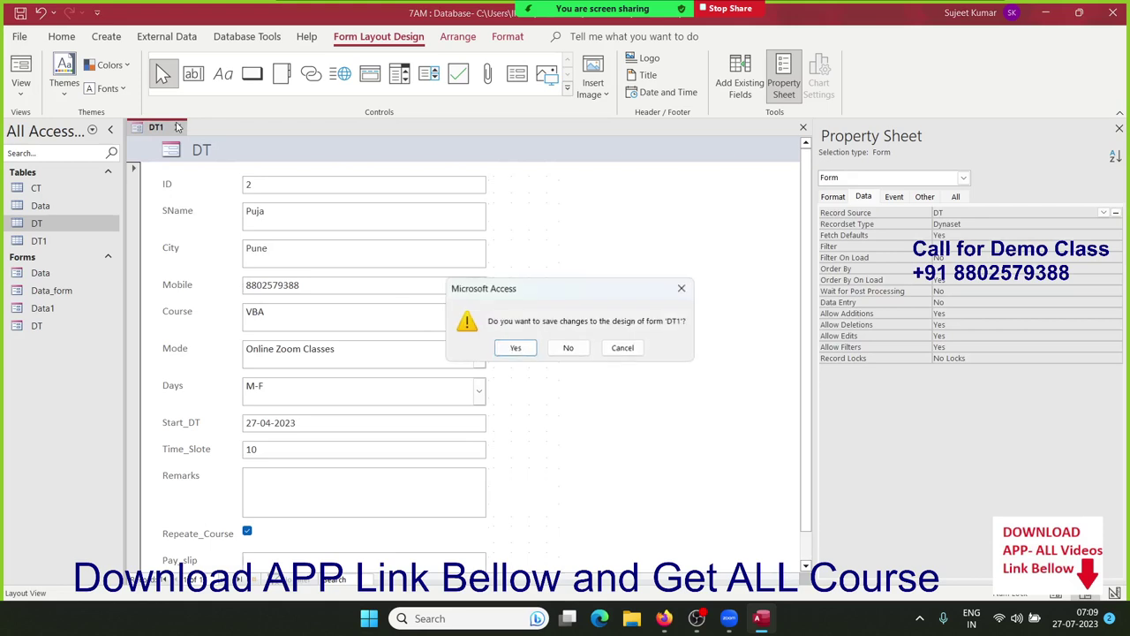
{"action": "left_click", "coordinate": [511, 350]}
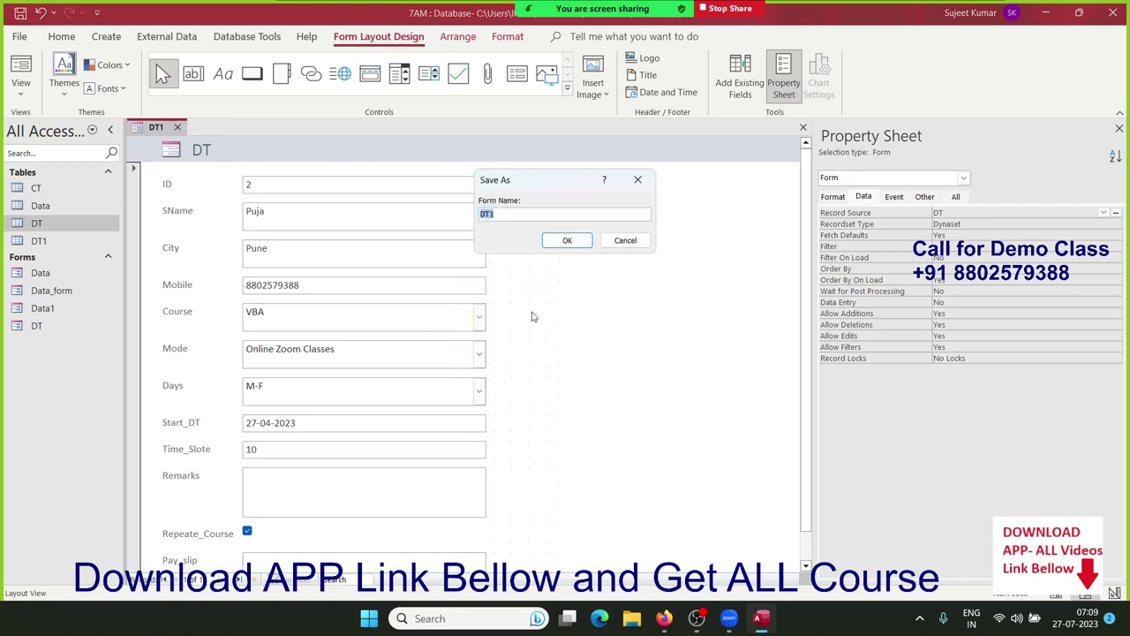
{"action": "left_click", "coordinate": [566, 243]}
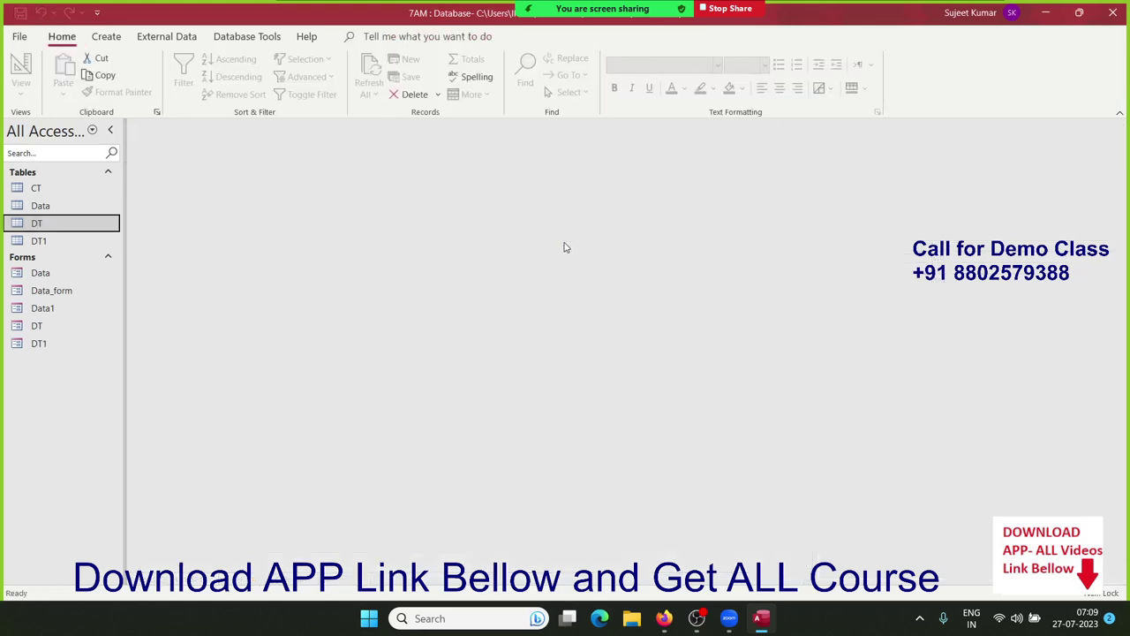
Open DT1 in Design View and draw a command button to the right of SName.
{"action": "right_click", "coordinate": [55, 345]}
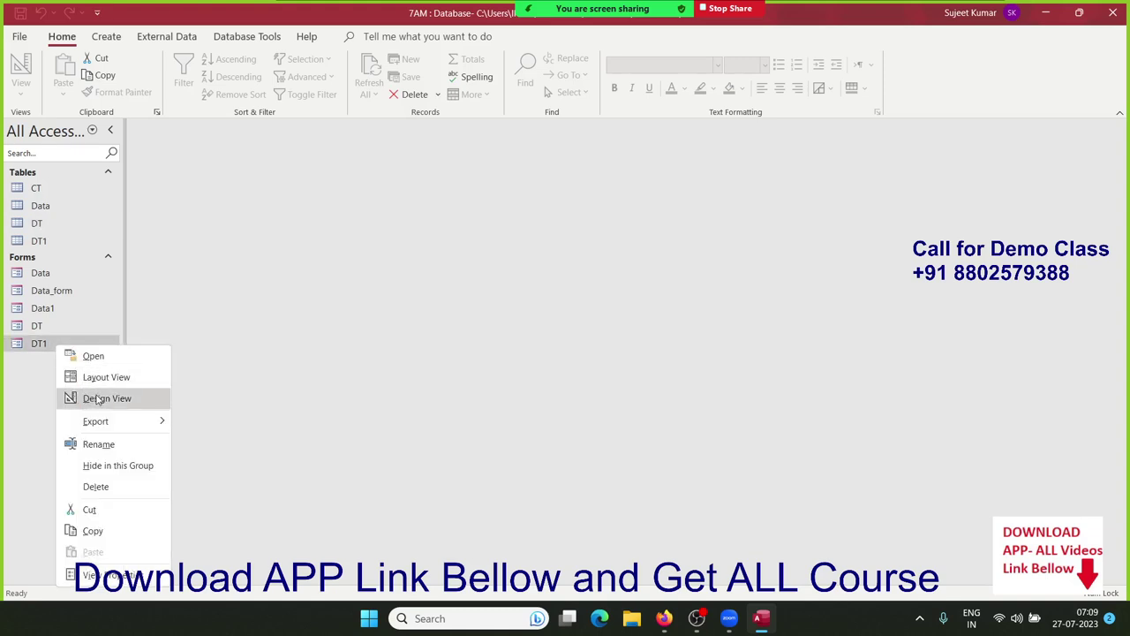
{"action": "left_click", "coordinate": [97, 399]}
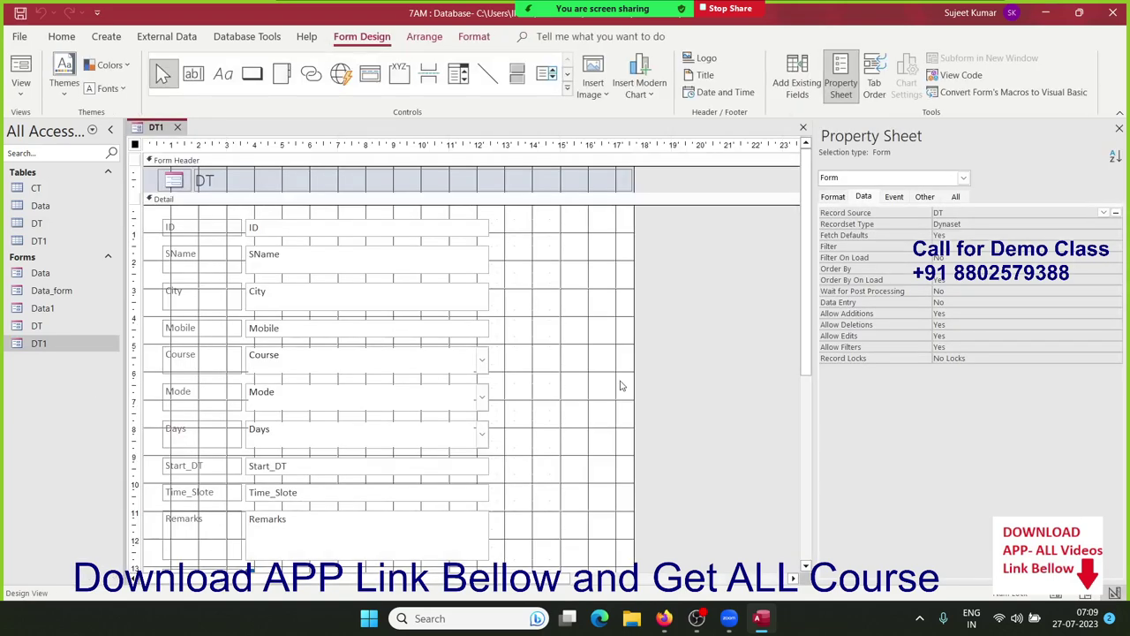
{"action": "scroll", "coordinate": [619, 390], "scroll_direction": "down", "scroll_amount": 3}
{"action": "scroll", "coordinate": [619, 390], "scroll_direction": "up", "scroll_amount": 2}
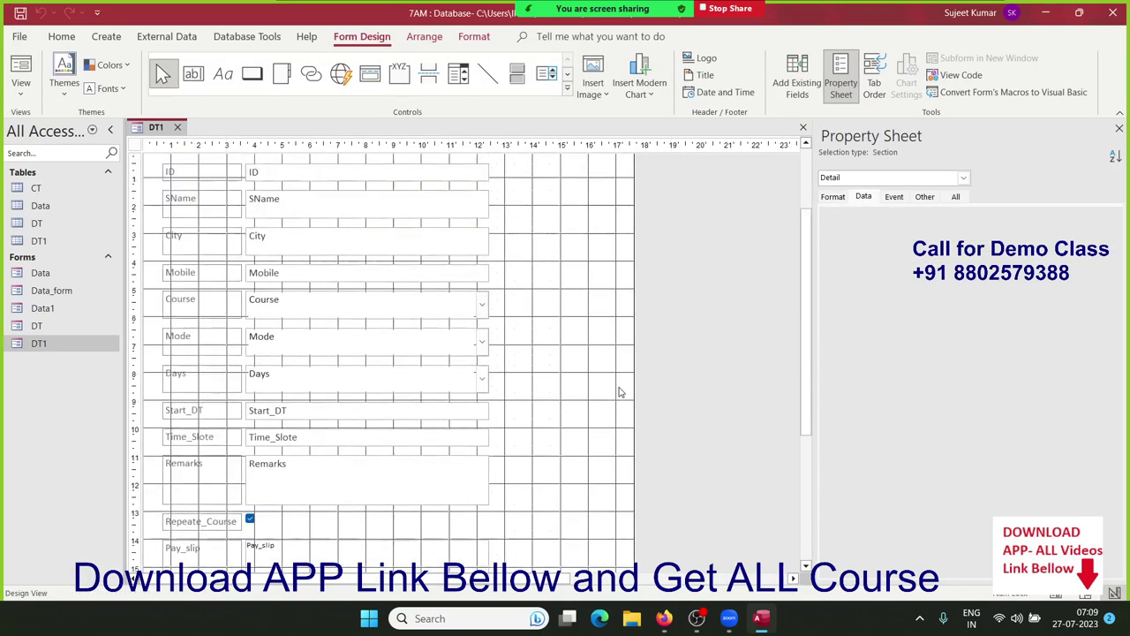
{"action": "scroll", "coordinate": [619, 390], "scroll_direction": "up", "scroll_amount": 1}
{"action": "scroll", "coordinate": [619, 391], "scroll_direction": "down", "scroll_amount": 1}
{"action": "scroll", "coordinate": [619, 390], "scroll_direction": "down", "scroll_amount": 2}
{"action": "scroll", "coordinate": [787, 463], "scroll_direction": "up", "scroll_amount": 3}
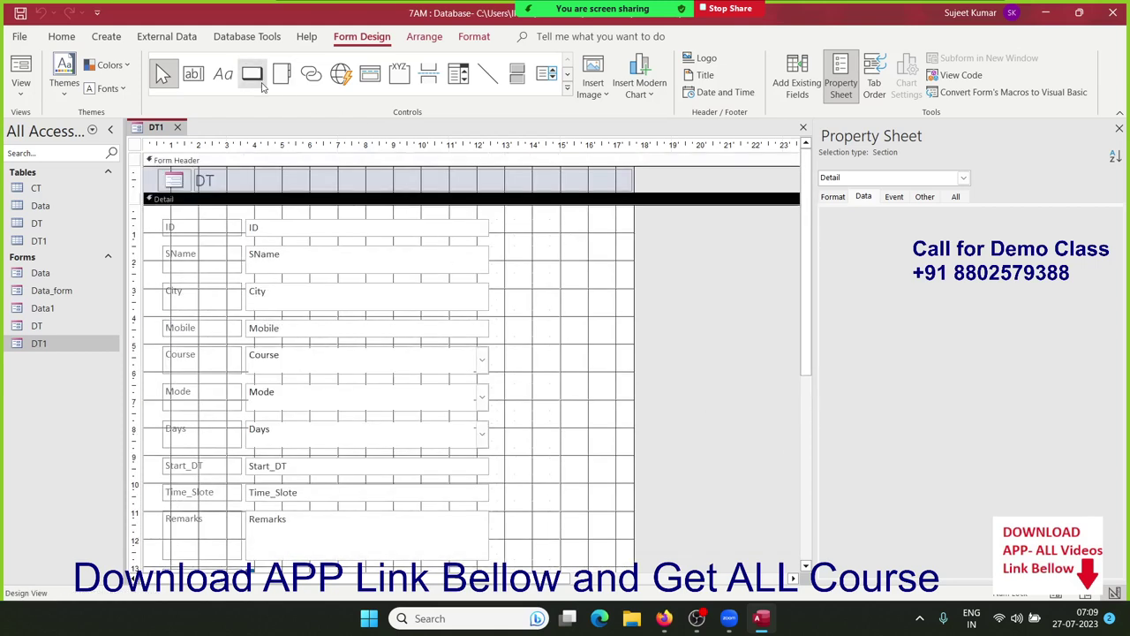
{"action": "left_click", "coordinate": [255, 79]}
{"action": "mouse_move", "coordinate": [538, 248]}
{"action": "left_mouse_down"}
{"action": "mouse_move", "coordinate": [558, 278]}
{"action": "mouse_move", "coordinate": [597, 279]}
{"action": "left_mouse_up"}
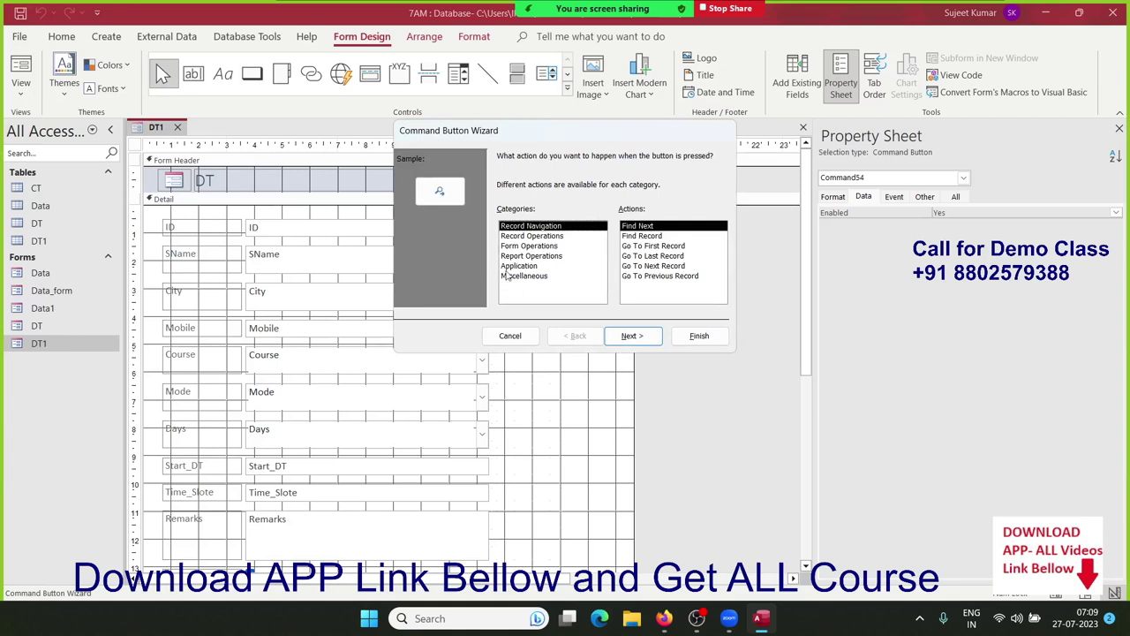
Set the button to Record Operations > Add New Record with text 'Add Record', then close DT1.
{"action": "left_click", "coordinate": [530, 235]}
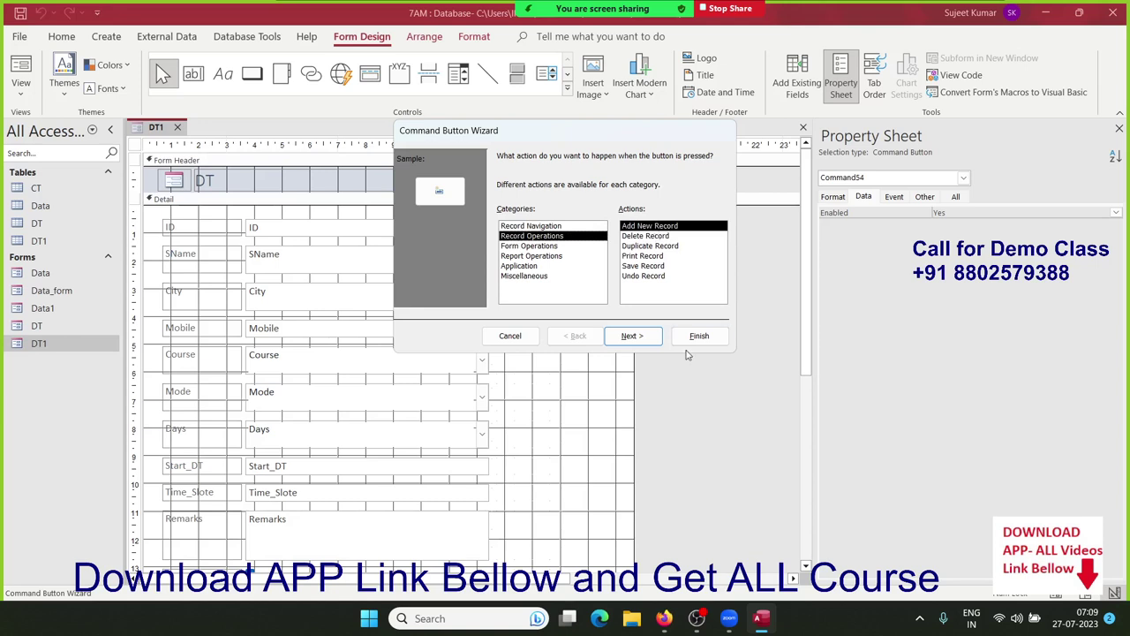
{"action": "left_click", "coordinate": [645, 339]}
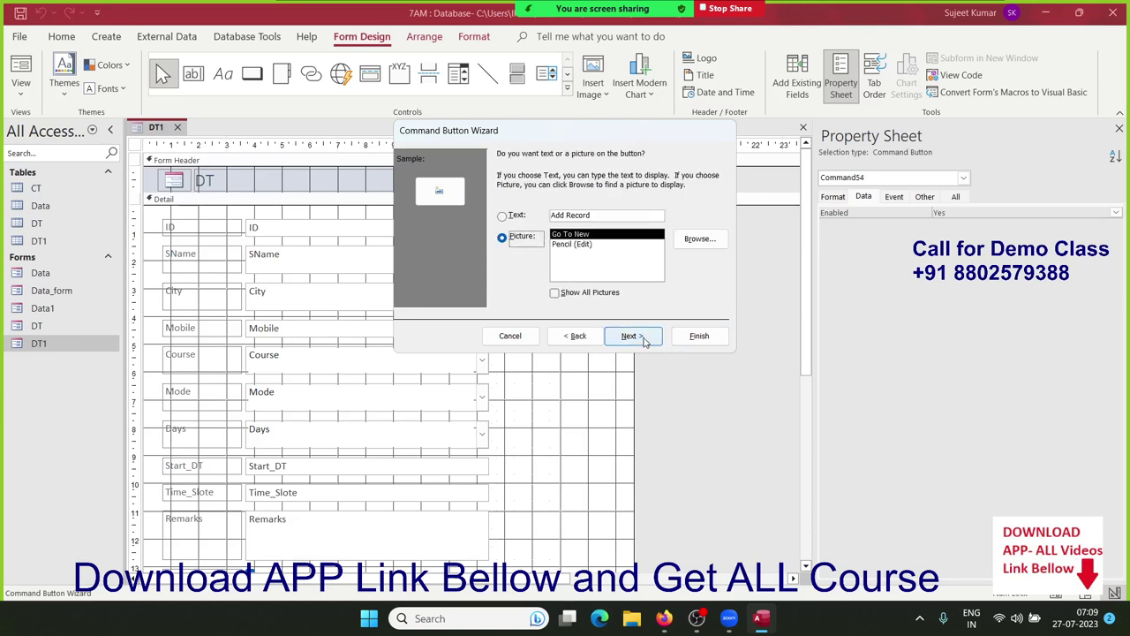
{"action": "left_click", "coordinate": [516, 216]}
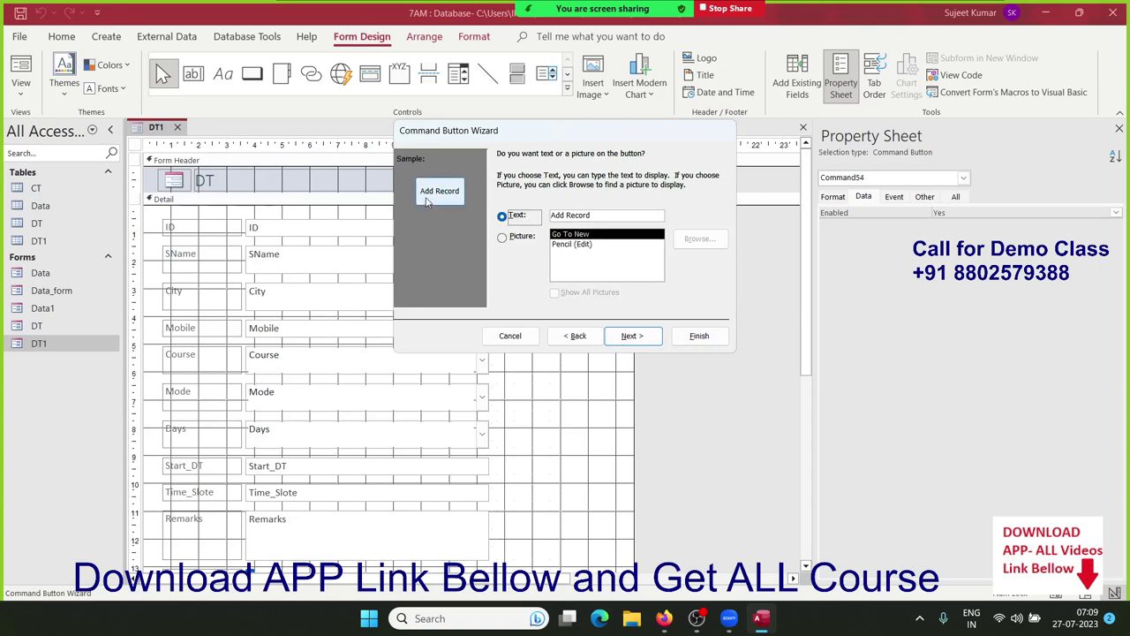
{"action": "left_click", "coordinate": [501, 236]}
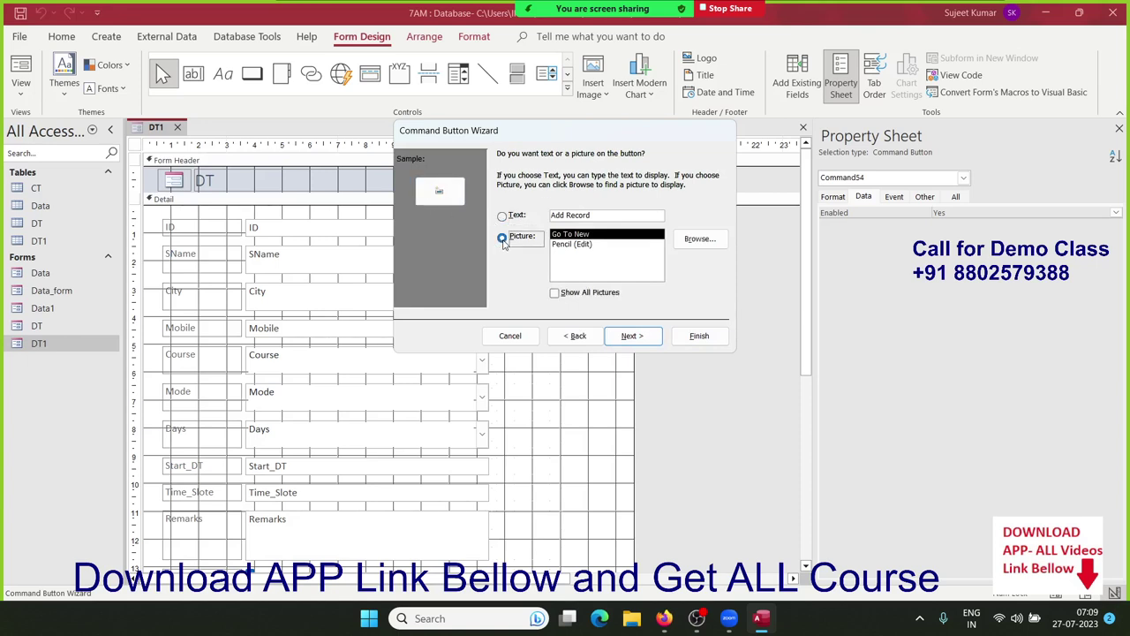
{"action": "left_click", "coordinate": [516, 217]}
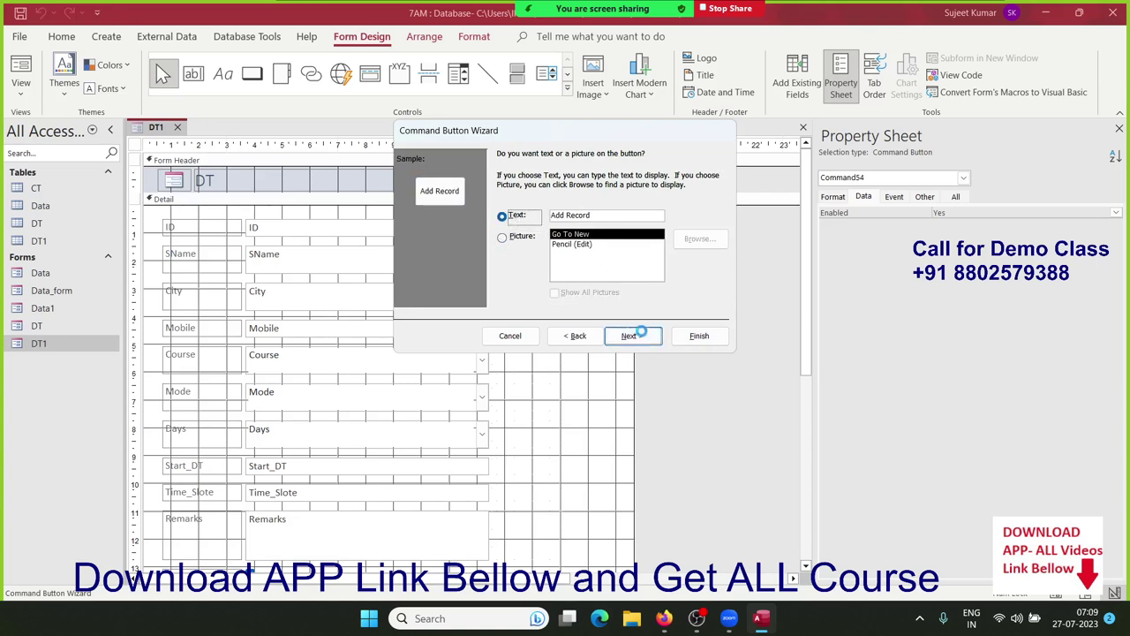
{"action": "left_click", "coordinate": [642, 333]}
{"action": "left_click", "coordinate": [694, 337]}
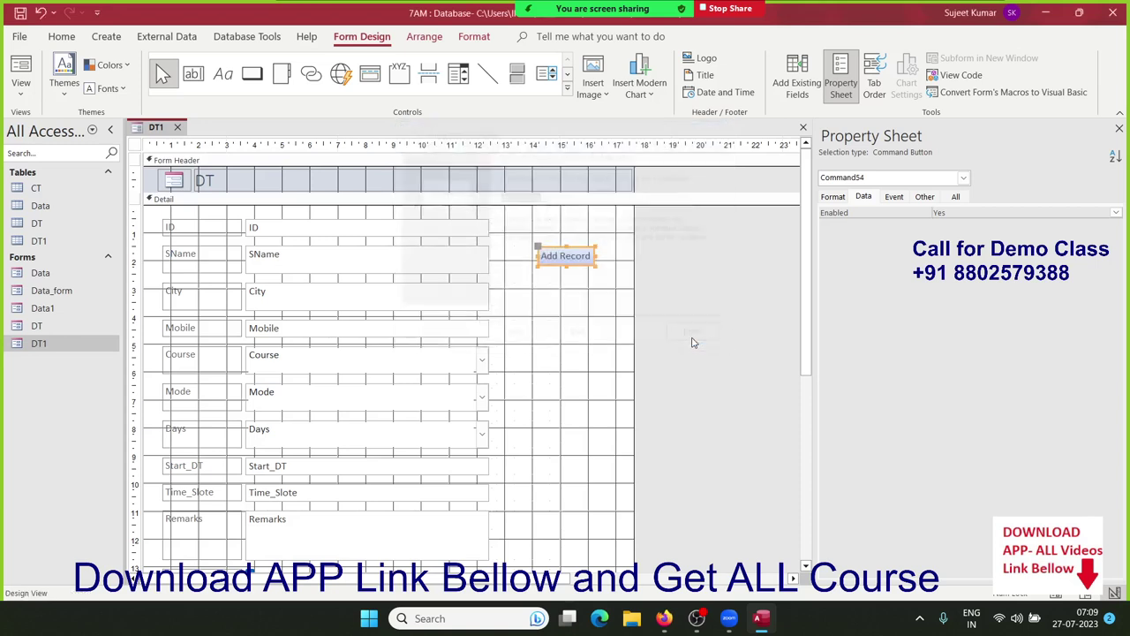
{"action": "left_click", "coordinate": [593, 327]}
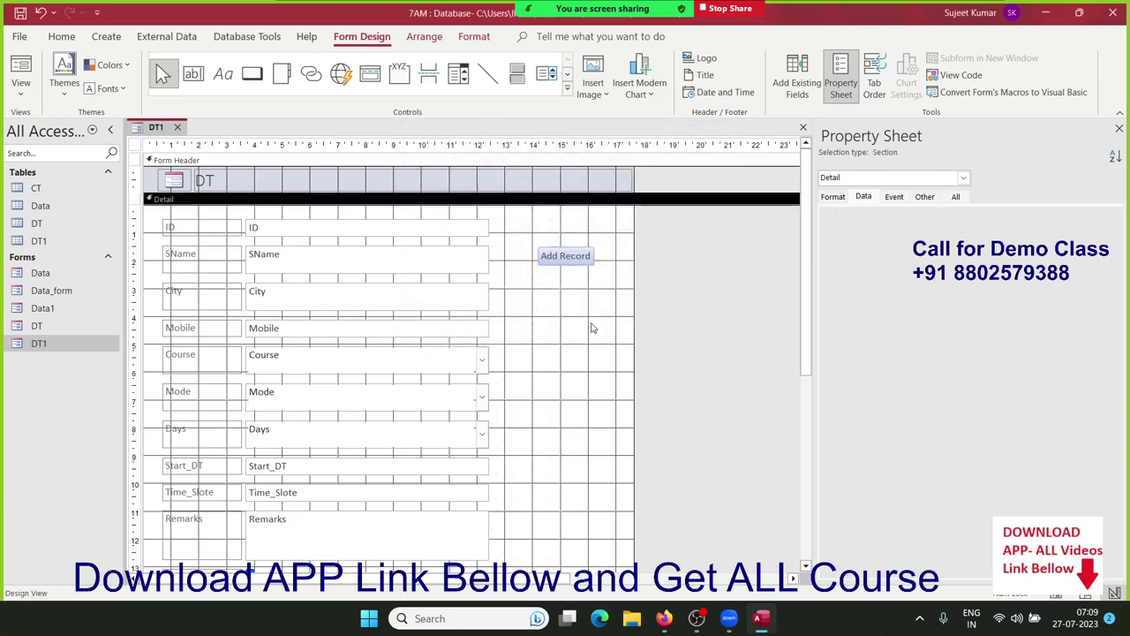
{"action": "left_click", "coordinate": [177, 128]}
Save the DT1 design changes and open DT1 on a new blank record.
{"action": "left_click", "coordinate": [515, 349]}
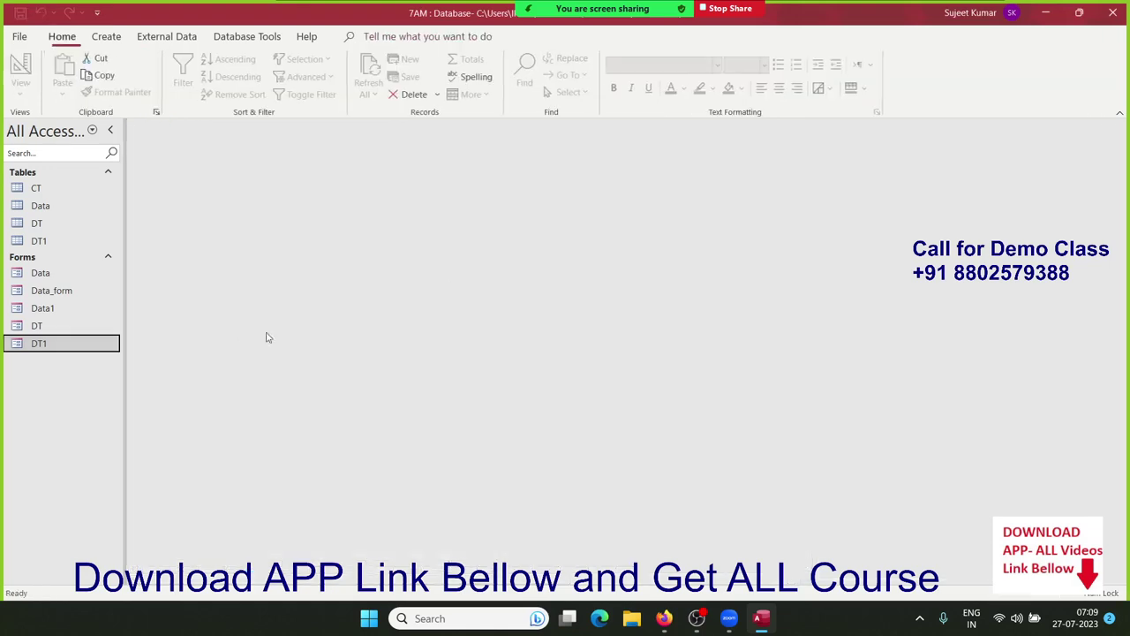
{"action": "double_click", "coordinate": [39, 344]}
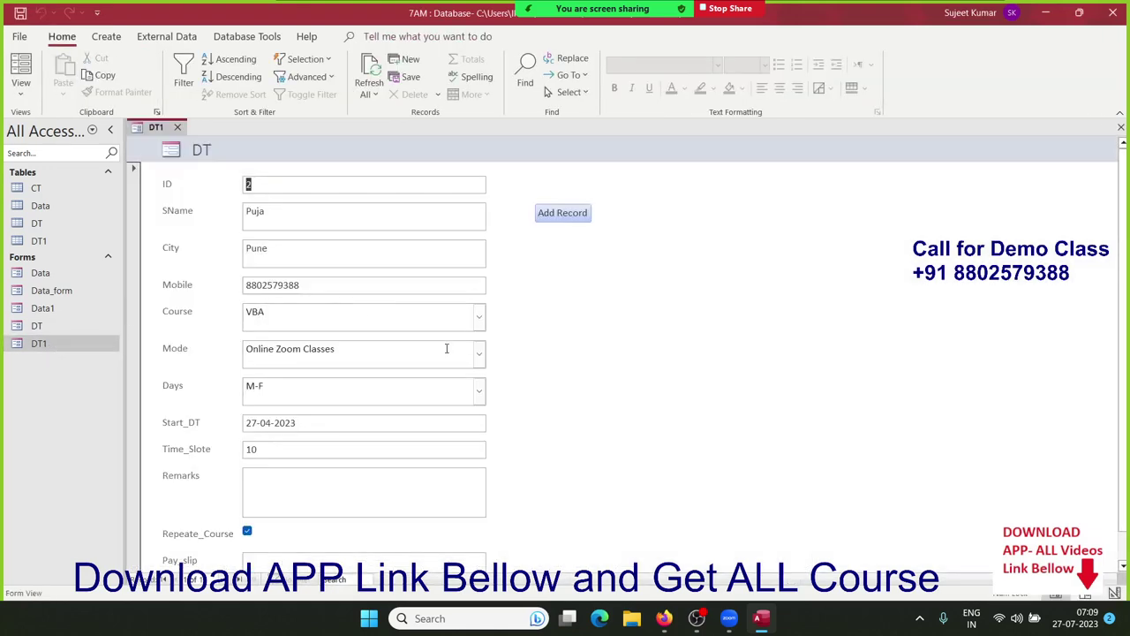
{"action": "scroll", "coordinate": [446, 348], "scroll_direction": "down", "scroll_amount": 1}
{"action": "scroll", "coordinate": [490, 285], "scroll_direction": "up", "scroll_amount": 1}
{"action": "left_click", "coordinate": [562, 217]}
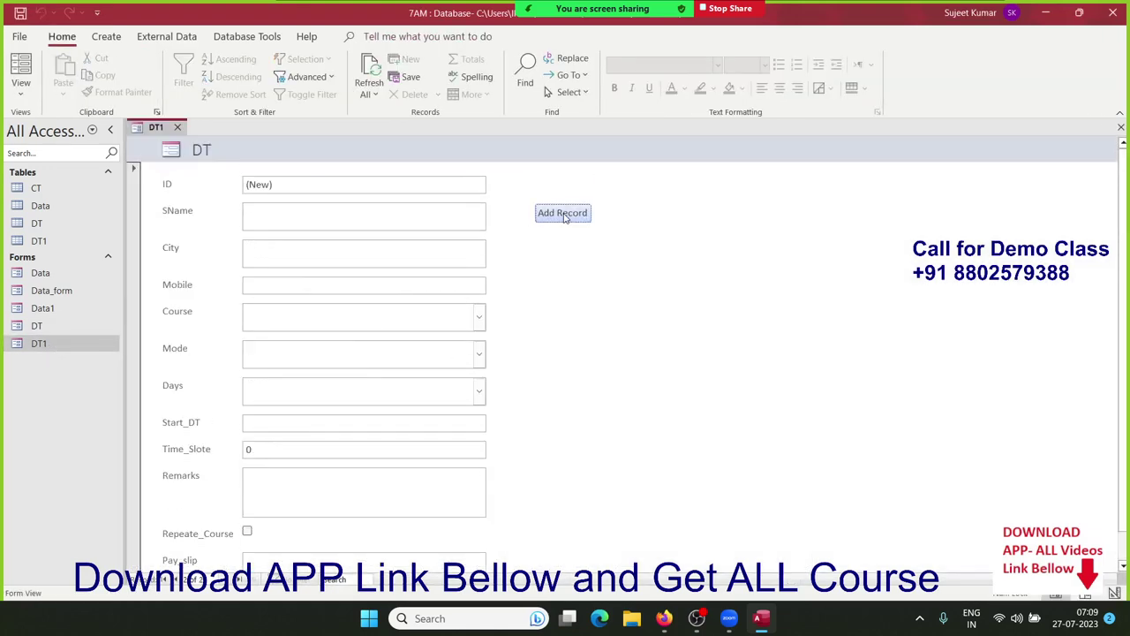
{"action": "scroll", "coordinate": [331, 476], "scroll_direction": "down", "scroll_amount": 1}
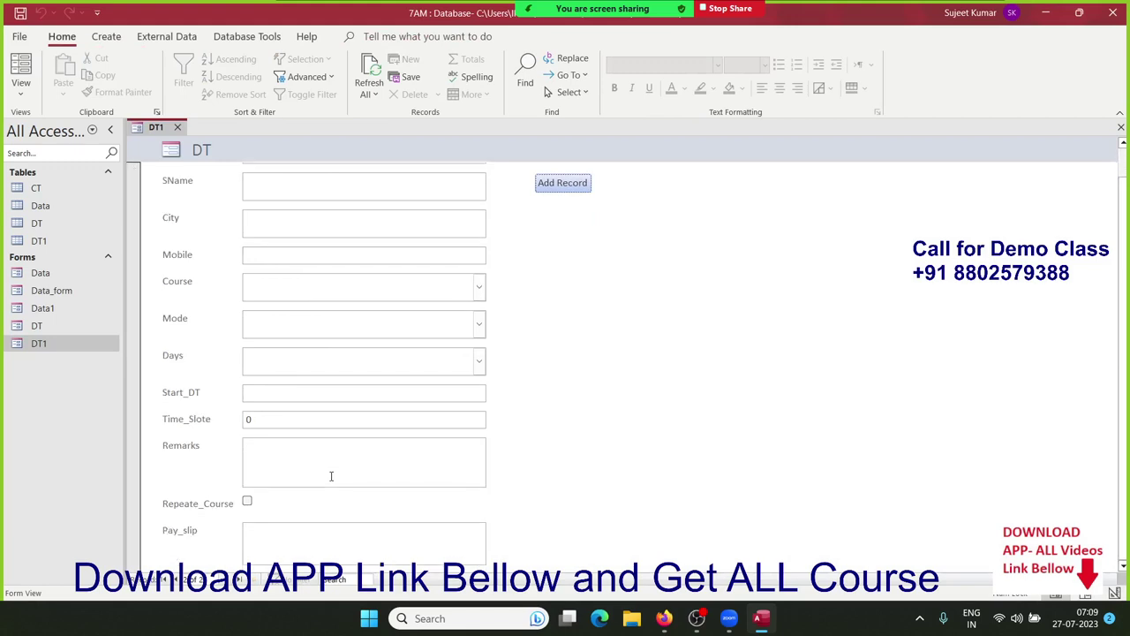
{"action": "scroll", "coordinate": [331, 476], "scroll_direction": "up", "scroll_amount": 1}
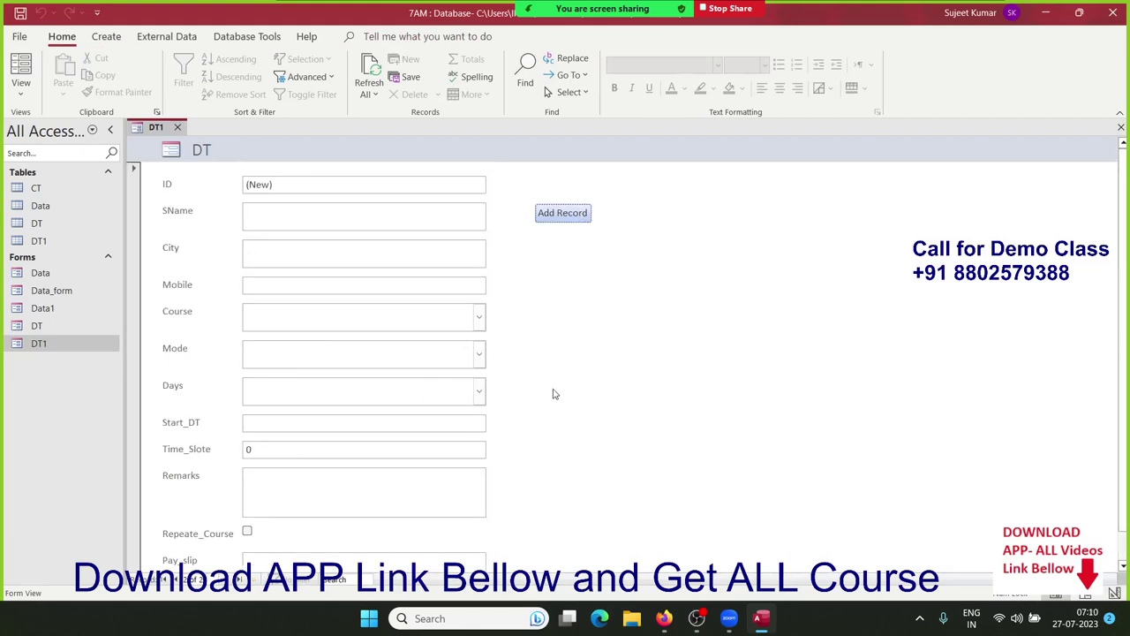
Enter the student's name, course Excel 2021, mode Online Zoom Classes and days M-F.
{"action": "left_click", "coordinate": [287, 217]}
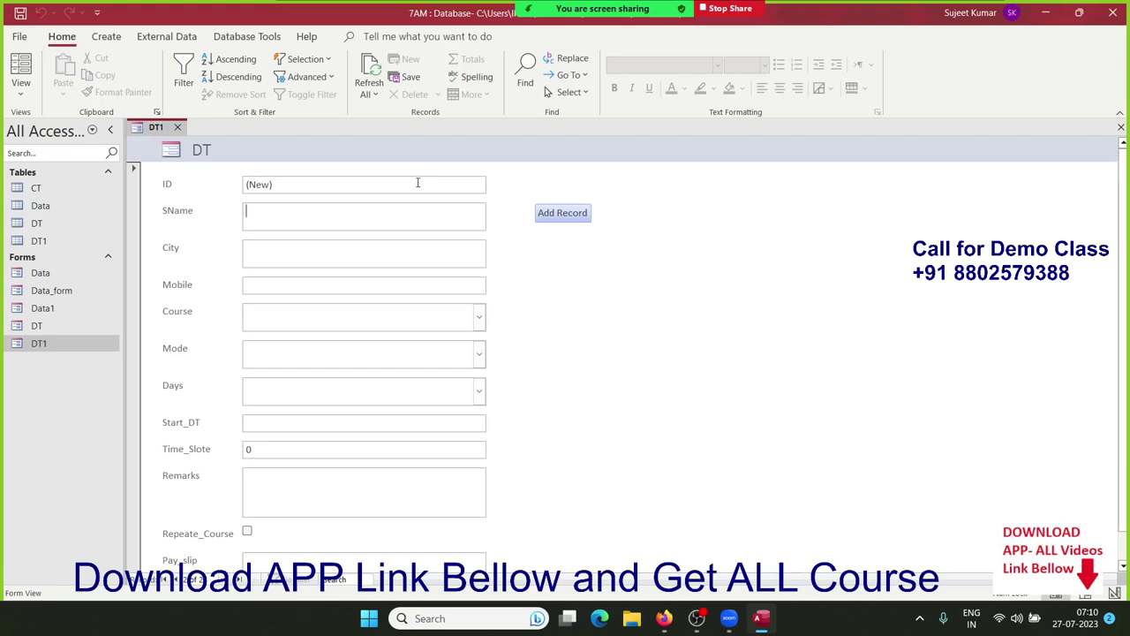
{"action": "type", "text": "Uday"}
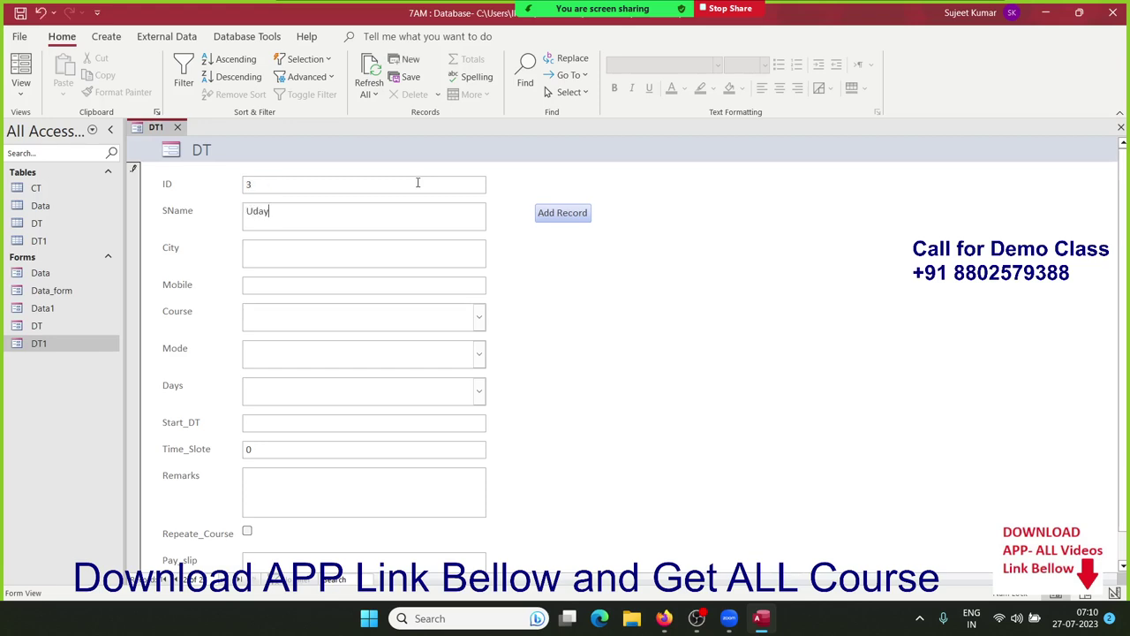
{"action": "type", "text": " j"}
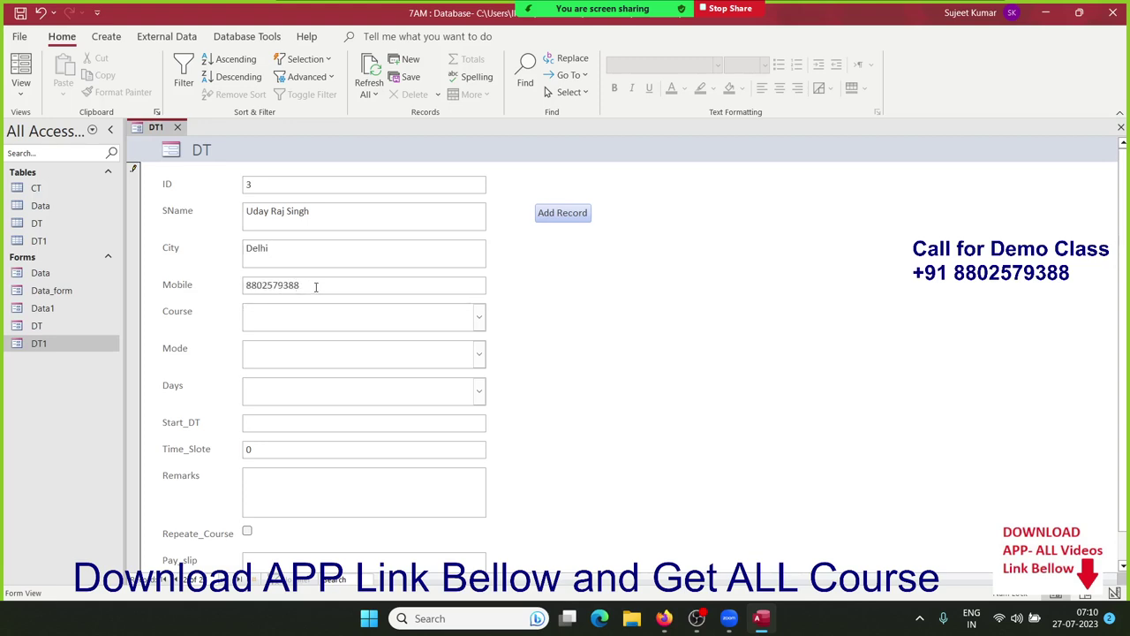
{"action": "left_click", "coordinate": [479, 316]}
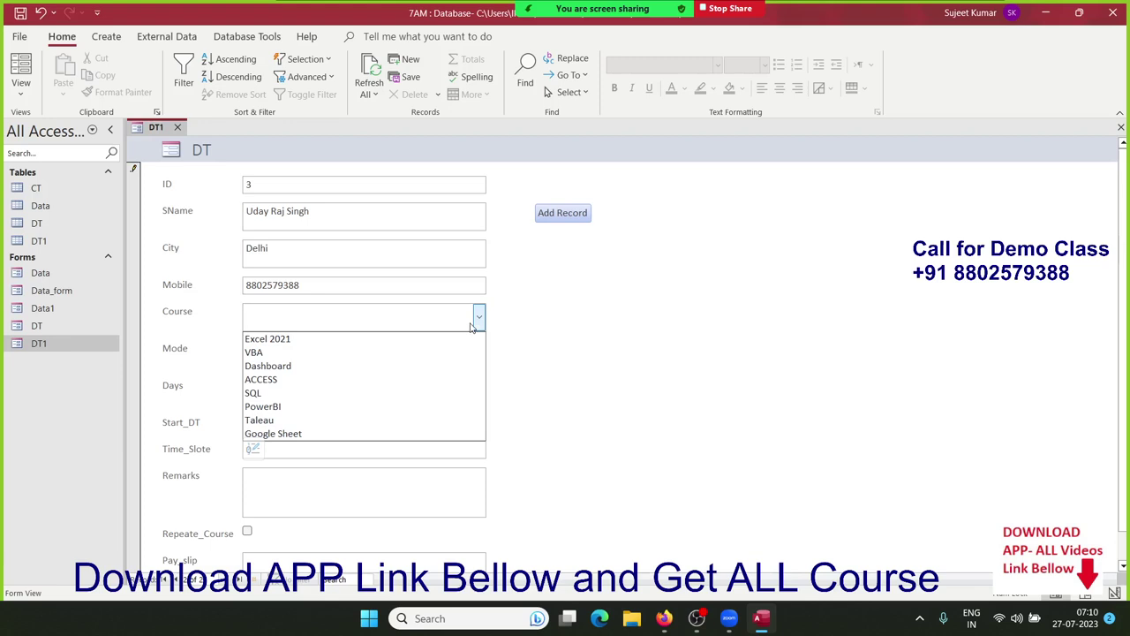
{"action": "left_click", "coordinate": [362, 340]}
{"action": "left_click", "coordinate": [402, 358]}
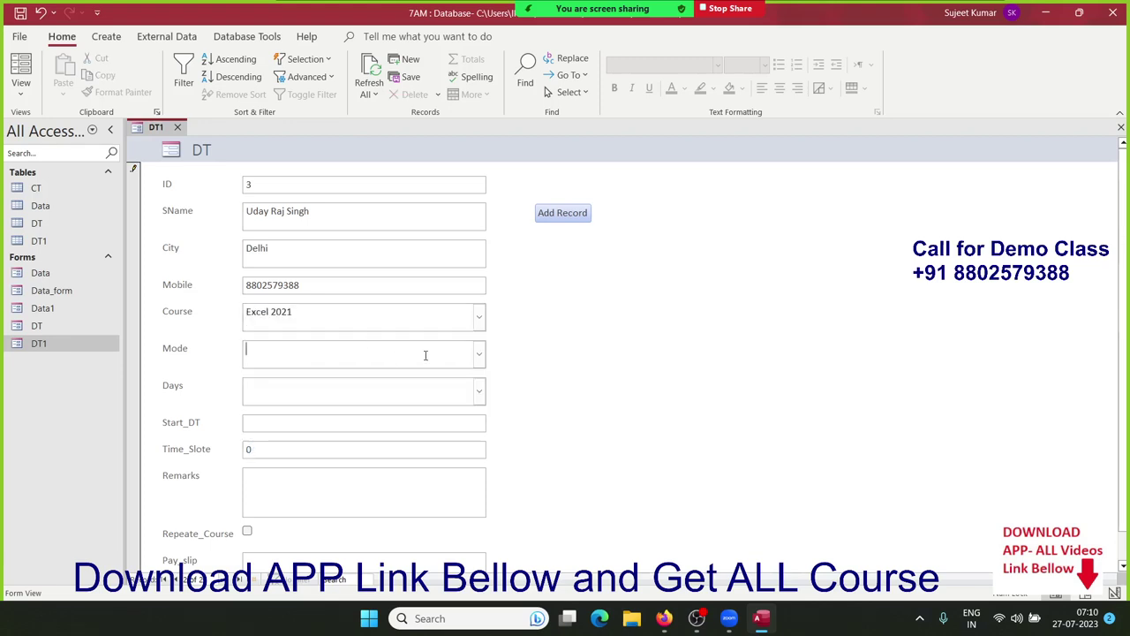
{"action": "left_click", "coordinate": [478, 354]}
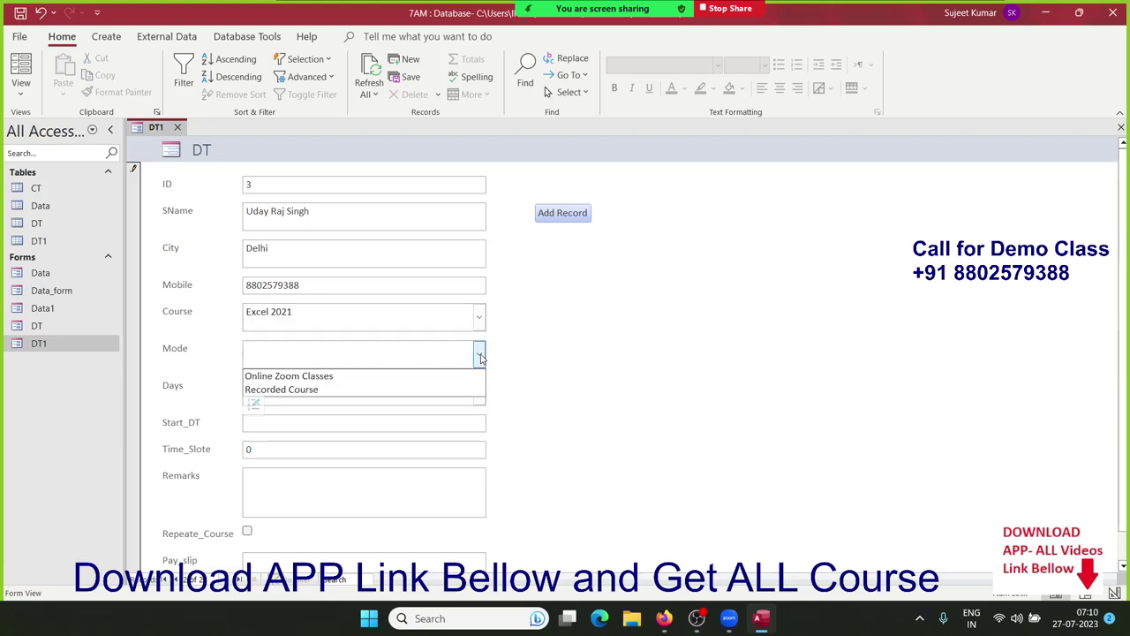
{"action": "left_click", "coordinate": [447, 376]}
{"action": "left_click", "coordinate": [446, 385]}
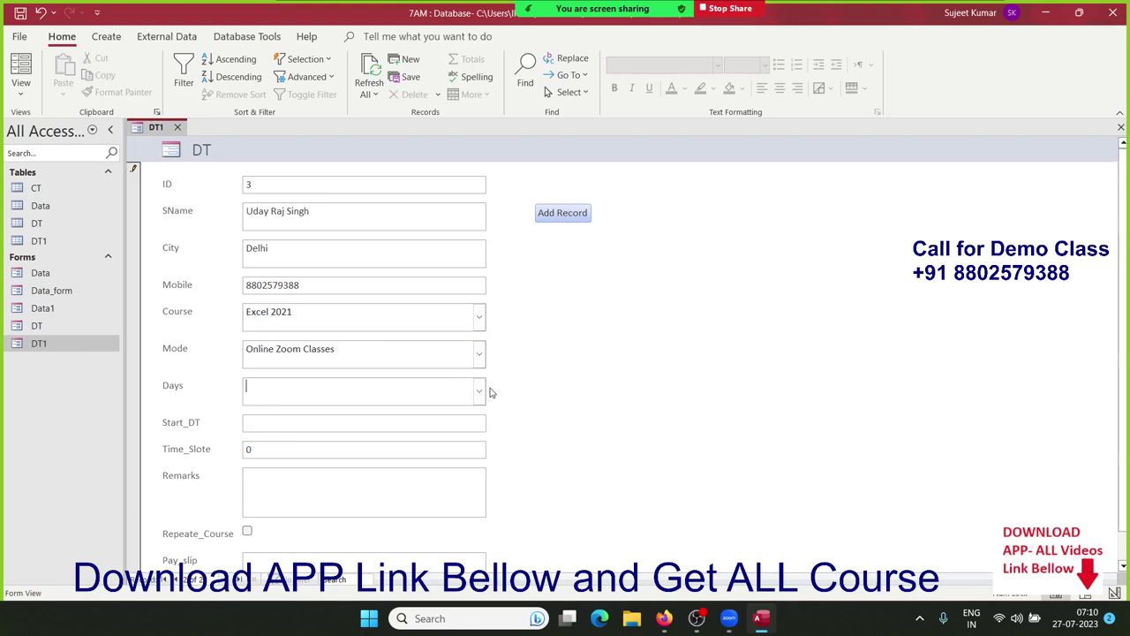
{"action": "left_click", "coordinate": [479, 390]}
{"action": "left_click", "coordinate": [437, 413]}
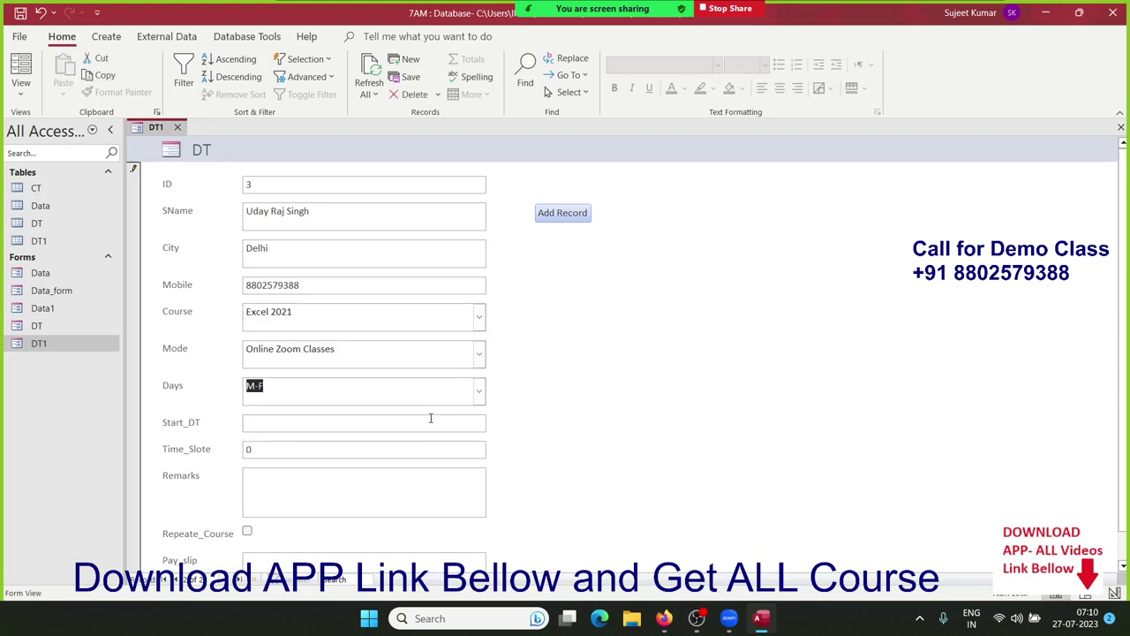
{"action": "left_click", "coordinate": [430, 417]}
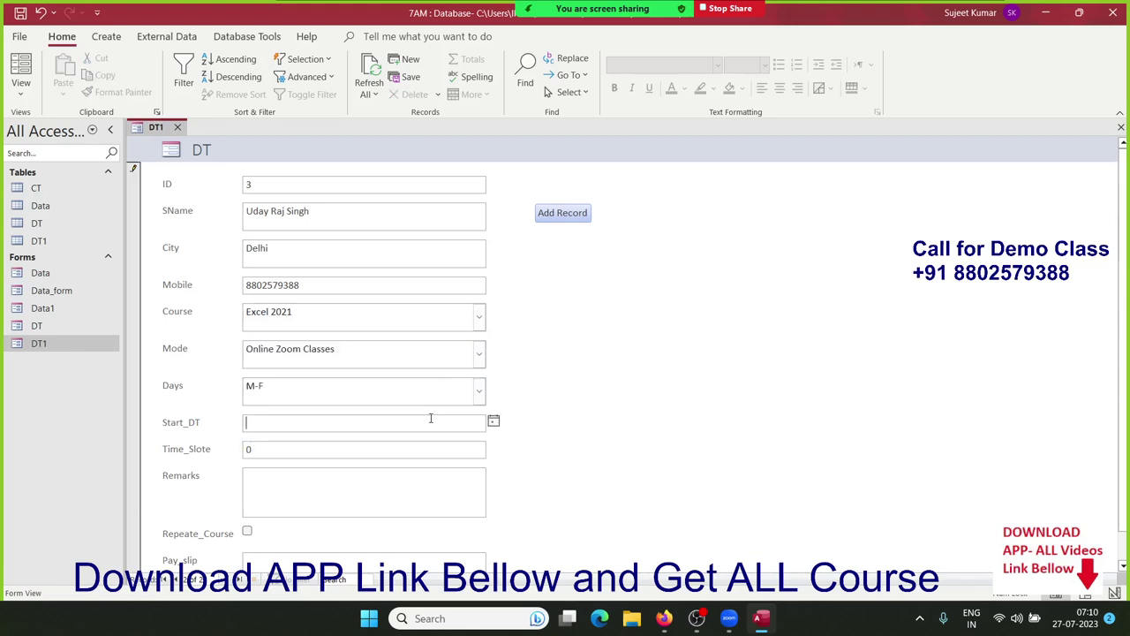
Set start date to today (27-07-2023), Time_Slote 1, tick Repeate_Course, and open Pay_slip attachments.
{"action": "left_click", "coordinate": [492, 421]}
{"action": "left_click", "coordinate": [435, 541]}
{"action": "double_click", "coordinate": [298, 449]}
{"action": "type", "text": "1"}
{"action": "left_click", "coordinate": [250, 474]}
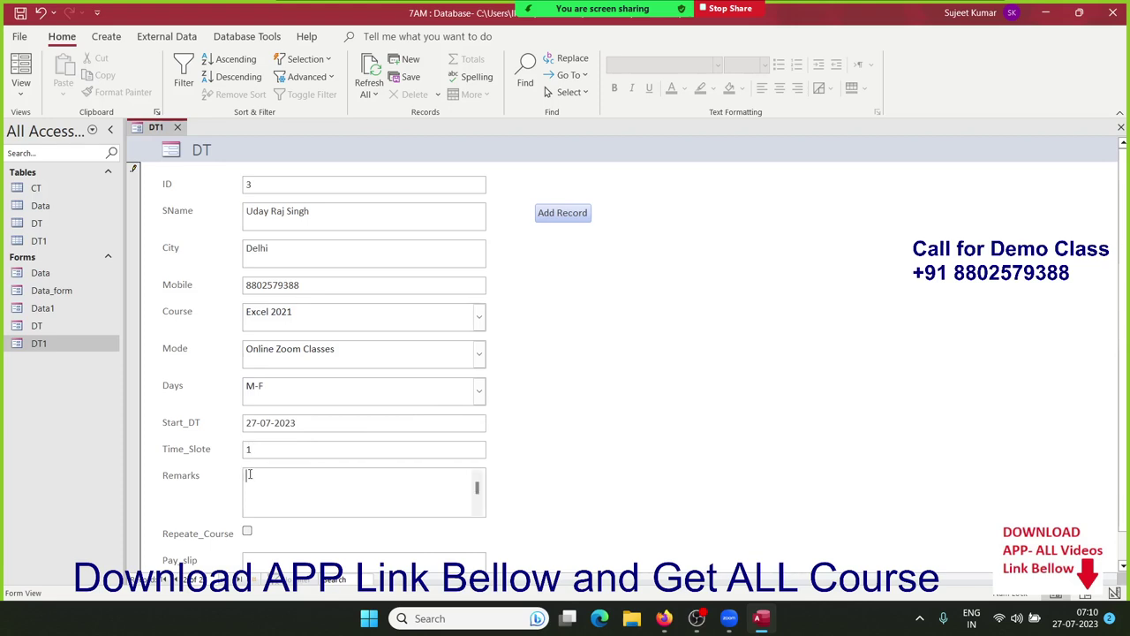
{"action": "scroll", "coordinate": [253, 471], "scroll_direction": "down", "scroll_amount": 1}
{"action": "left_click", "coordinate": [247, 500]}
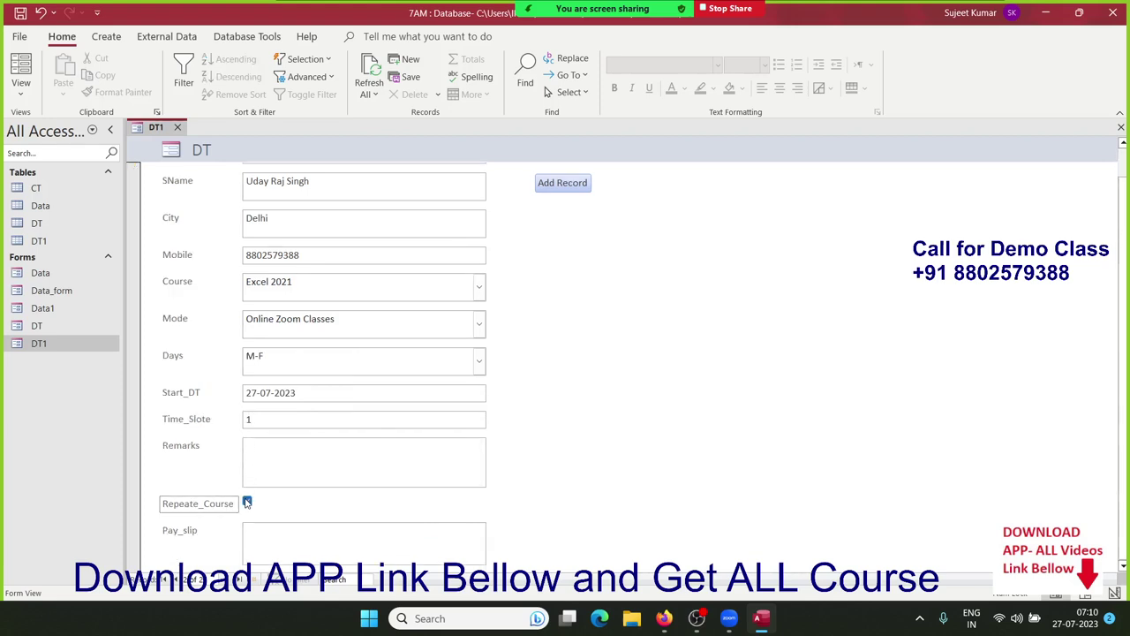
{"action": "left_click", "coordinate": [268, 541]}
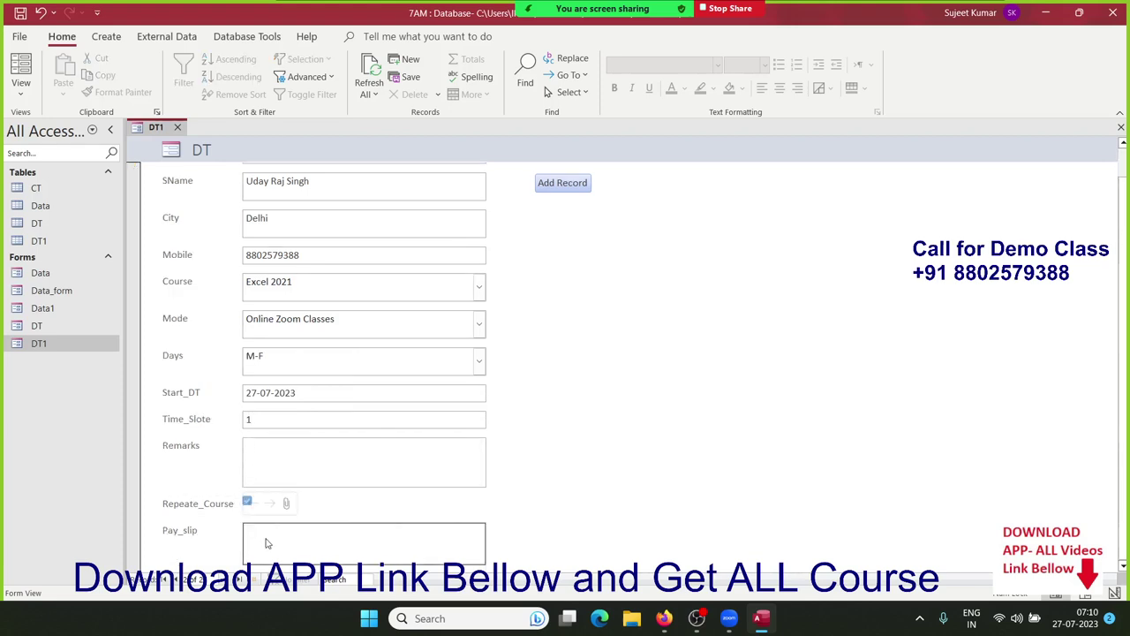
{"action": "double_click", "coordinate": [266, 542]}
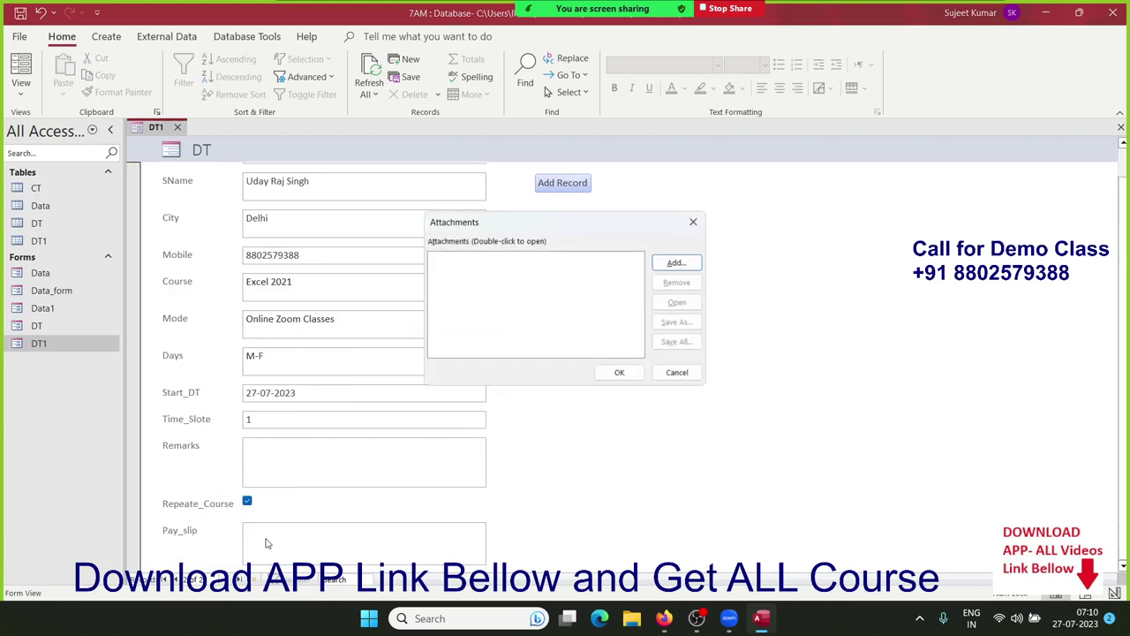
Try attaching the 50% picture from Pictures and dismiss the invalid file name error.
{"action": "left_click", "coordinate": [679, 263]}
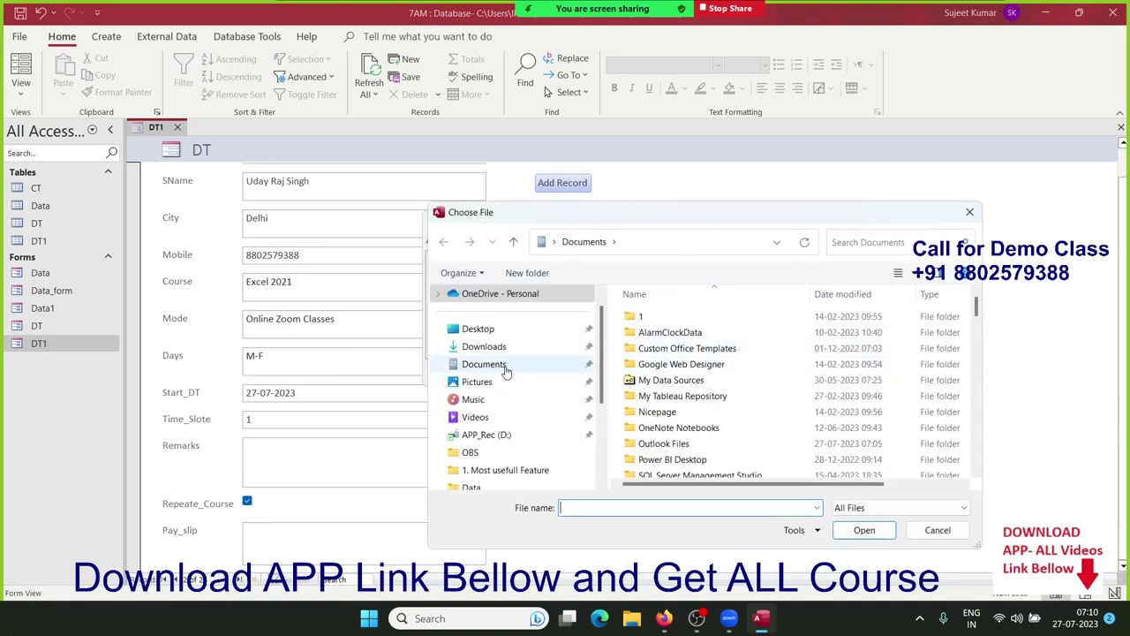
{"action": "left_click", "coordinate": [477, 381]}
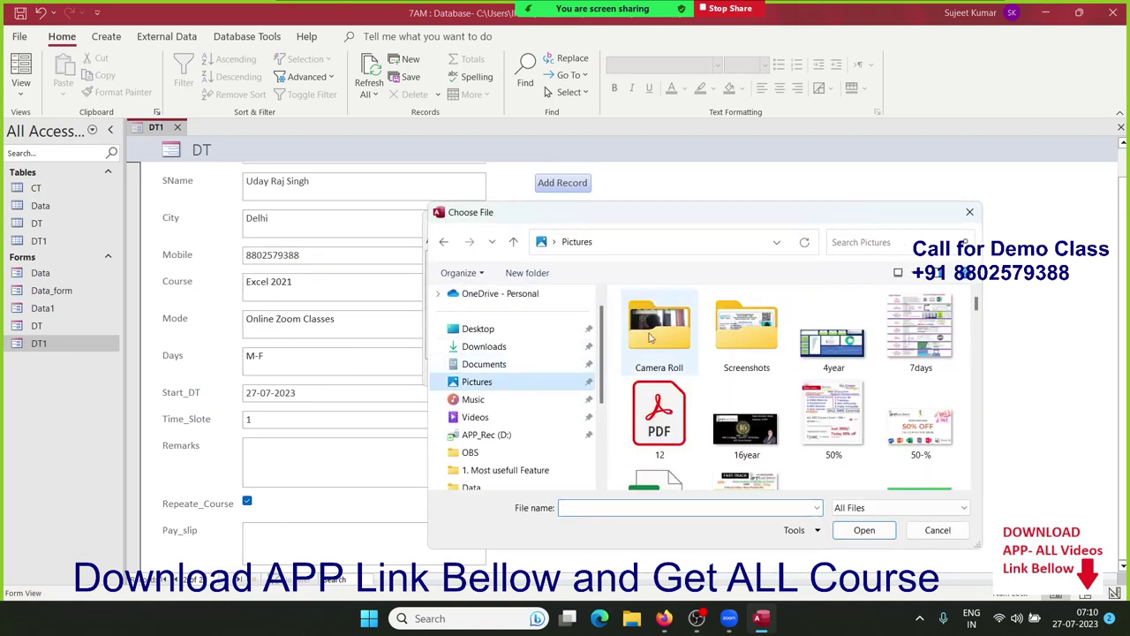
{"action": "double_click", "coordinate": [834, 411]}
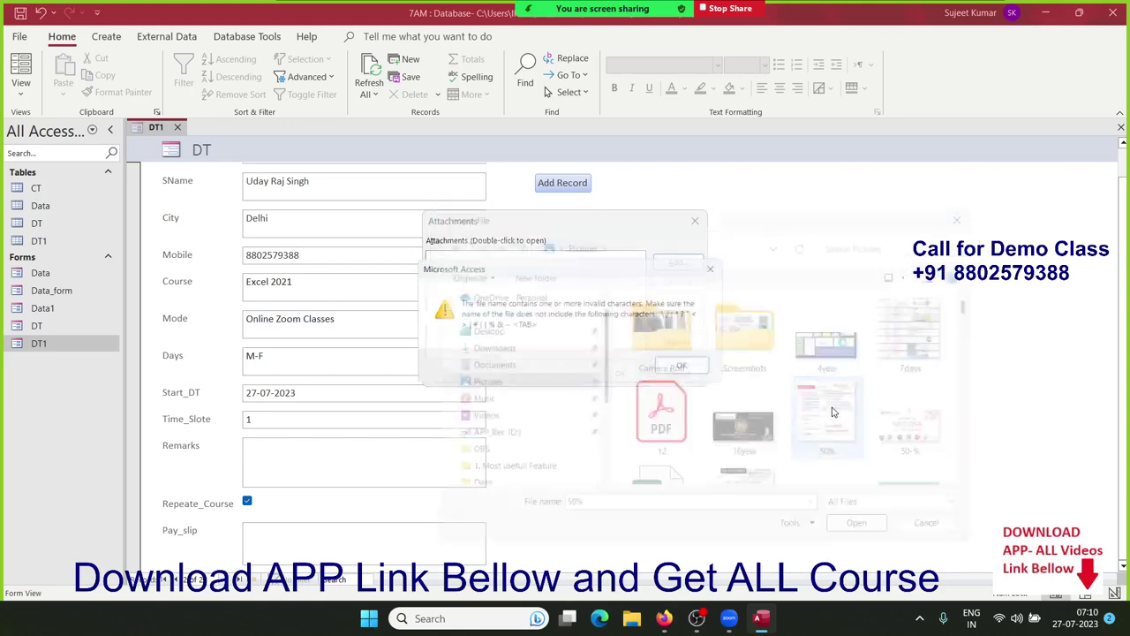
{"action": "left_click", "coordinate": [689, 368]}
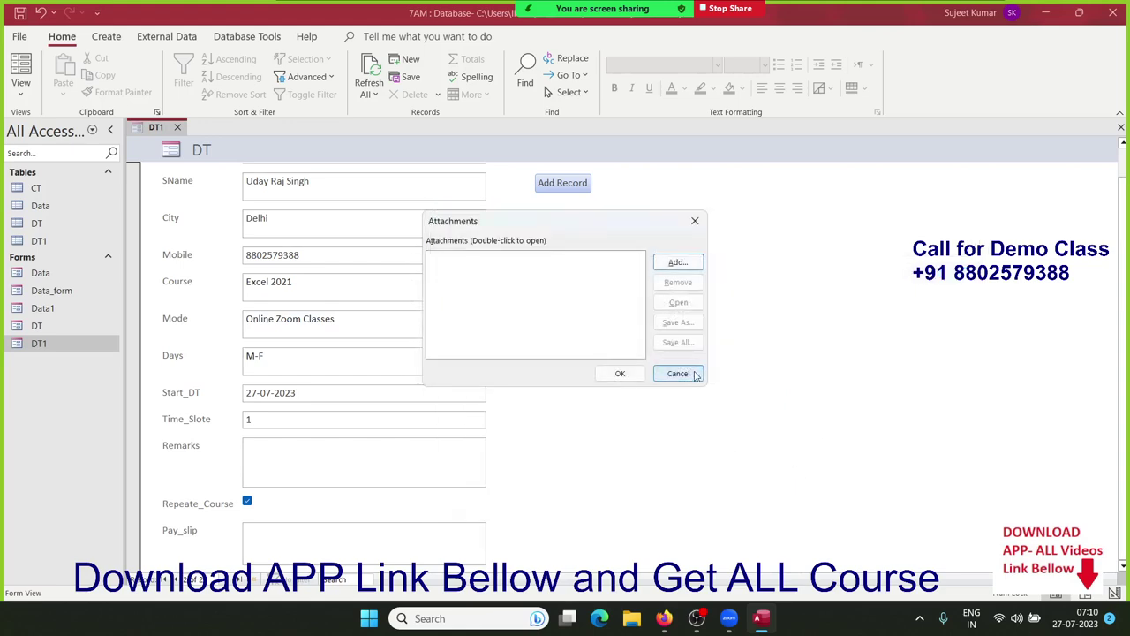
Attach 12.pdf from Pictures as the pay slip and confirm.
{"action": "left_click", "coordinate": [676, 263]}
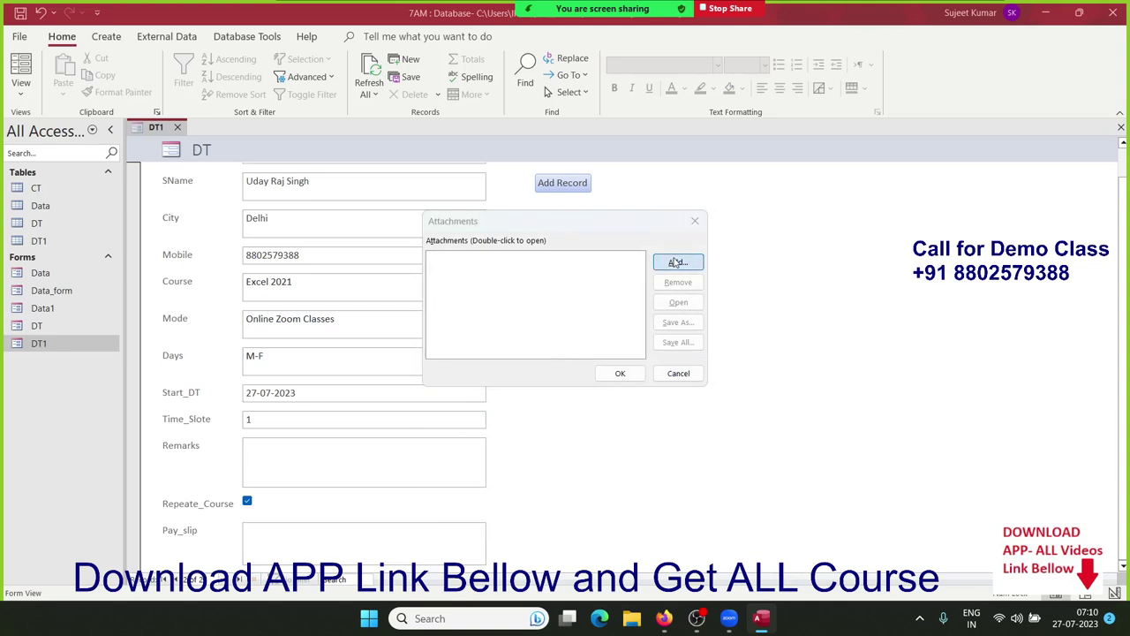
{"action": "left_click", "coordinate": [924, 433]}
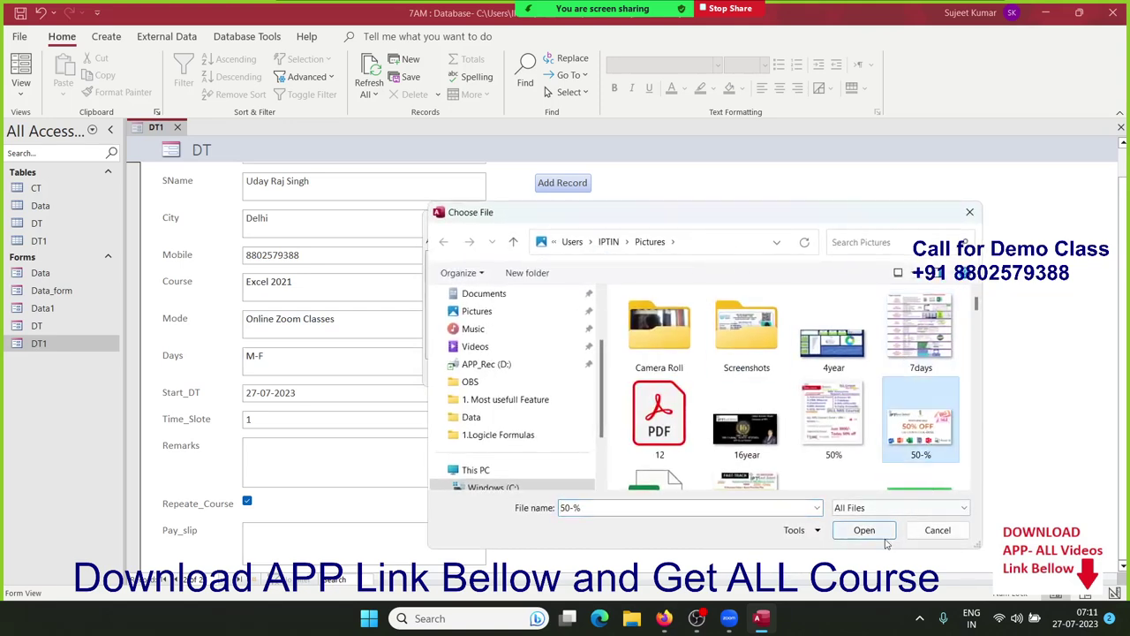
{"action": "scroll", "coordinate": [830, 468], "scroll_direction": "down", "scroll_amount": 2}
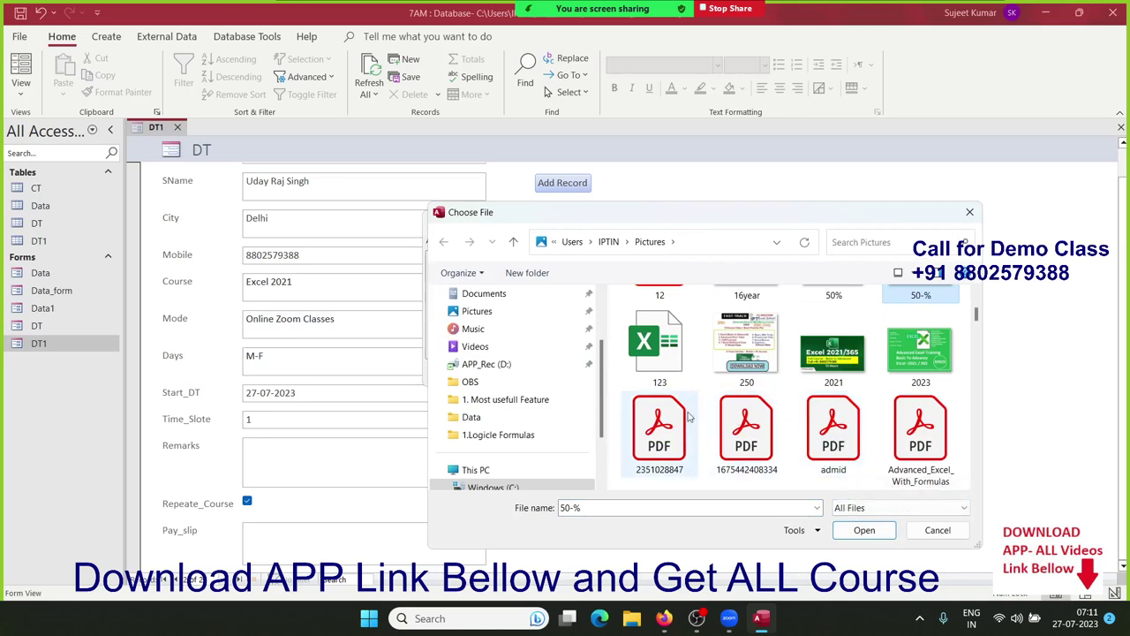
{"action": "scroll", "coordinate": [658, 376], "scroll_direction": "up", "scroll_amount": 1}
{"action": "left_click", "coordinate": [656, 351]}
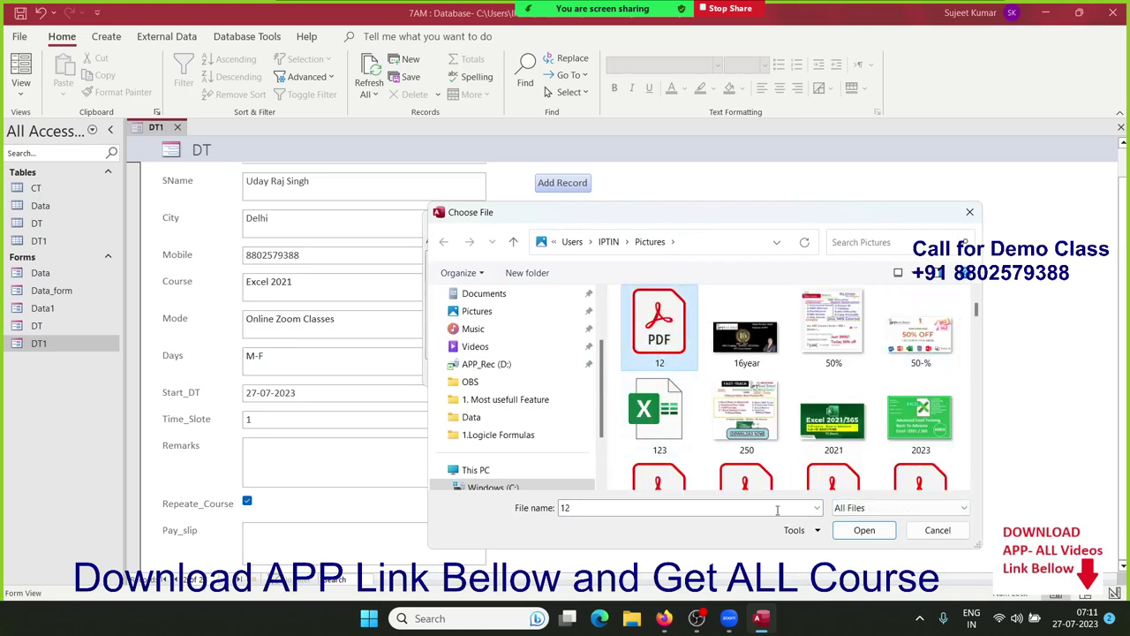
{"action": "left_click", "coordinate": [858, 533]}
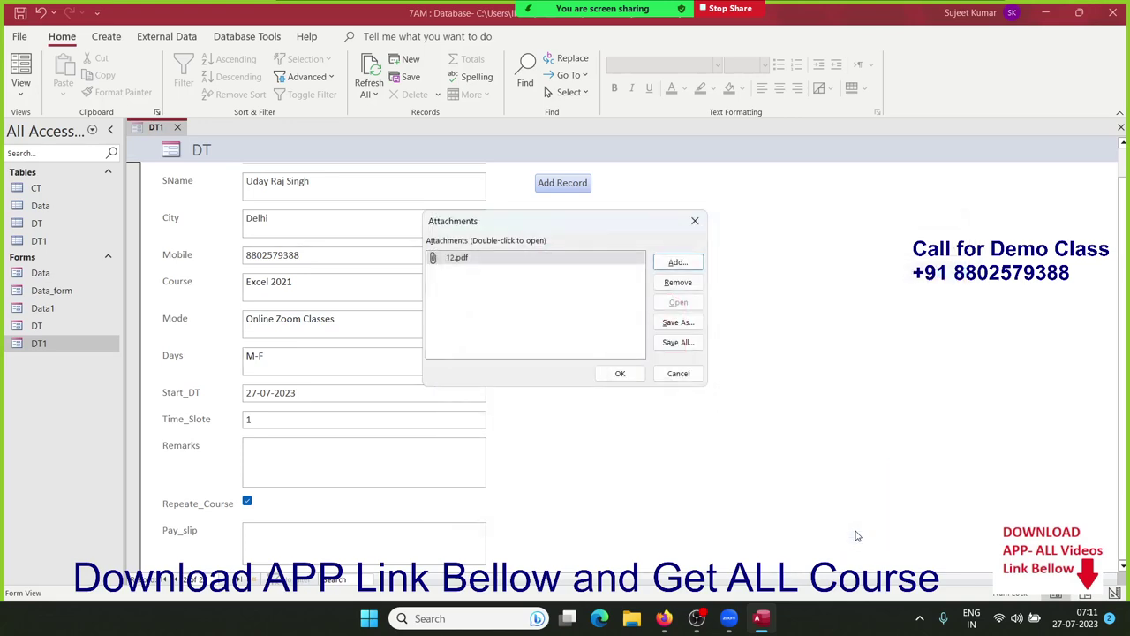
{"action": "left_click", "coordinate": [638, 378]}
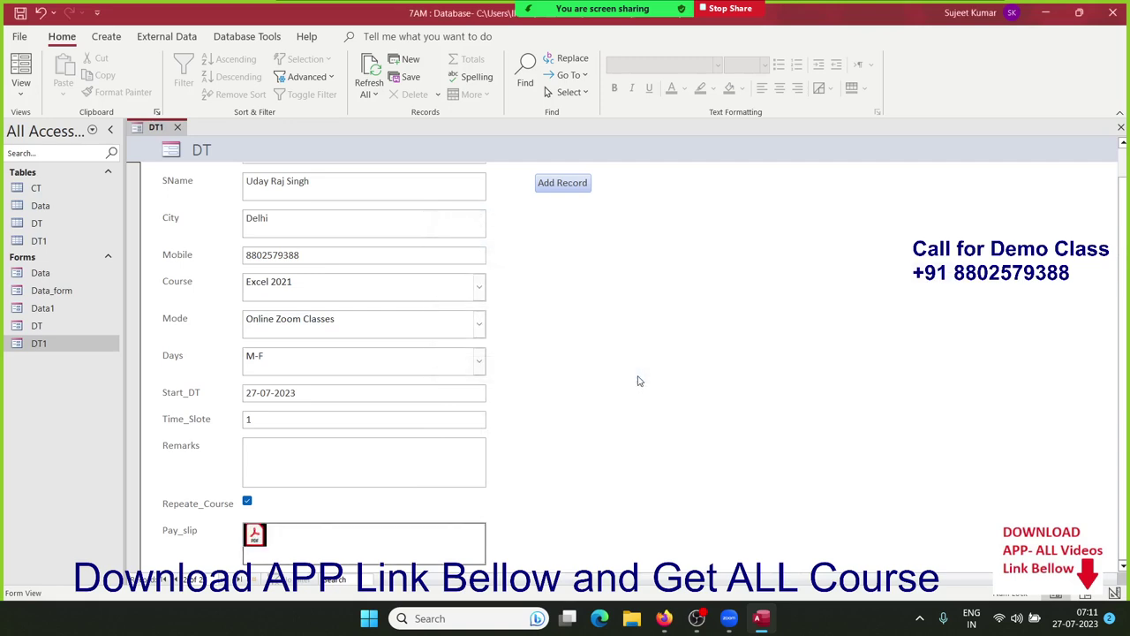
{"action": "scroll", "coordinate": [595, 430], "scroll_direction": "up", "scroll_amount": 1}
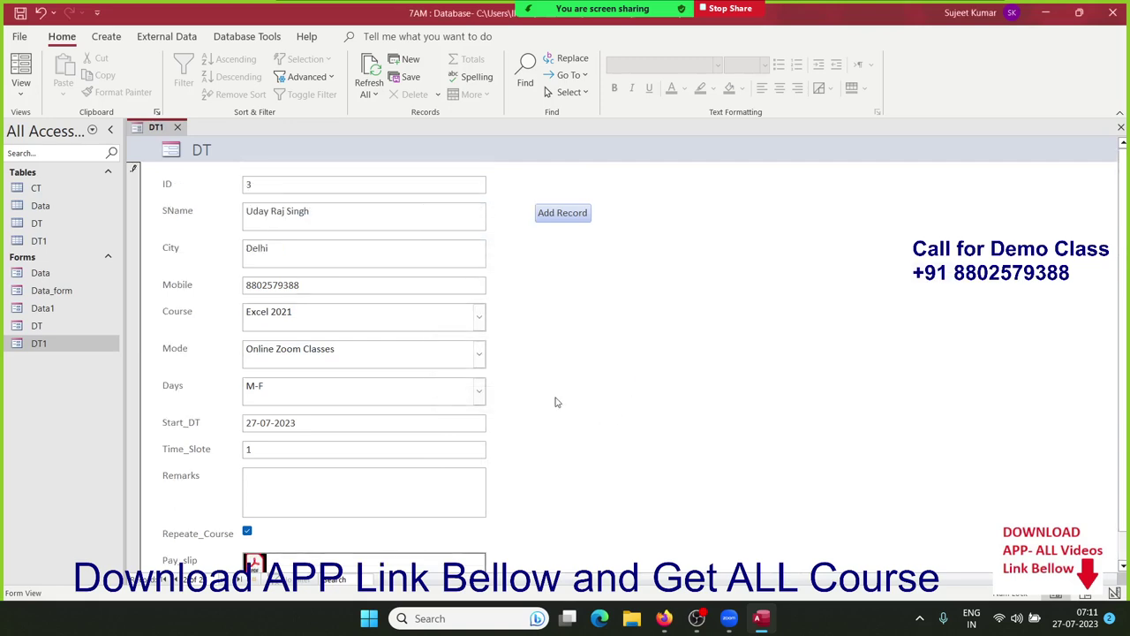
Save record 3 with Add Record, review it in the DT table, then close DT and DT1.
{"action": "left_click", "coordinate": [563, 213]}
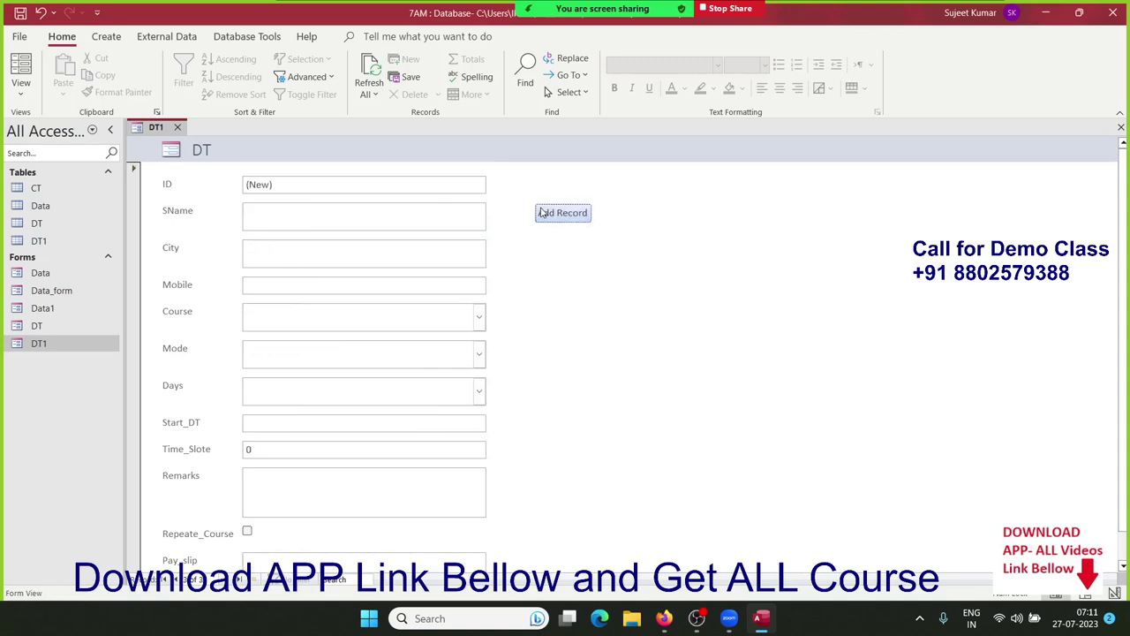
{"action": "double_click", "coordinate": [35, 224]}
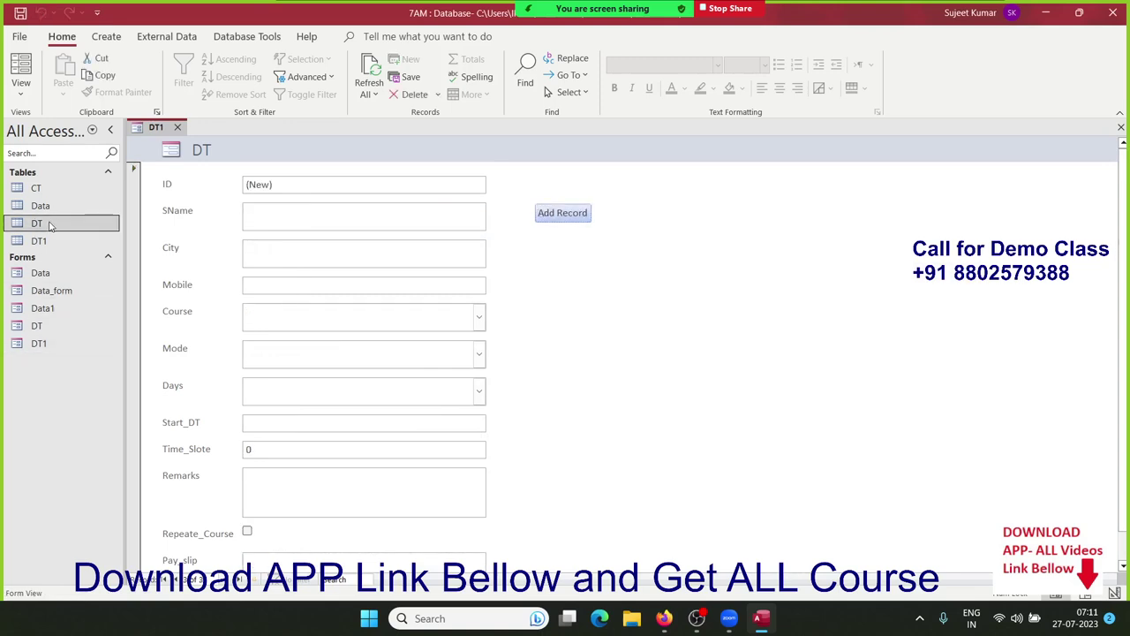
{"action": "left_click", "coordinate": [252, 161]}
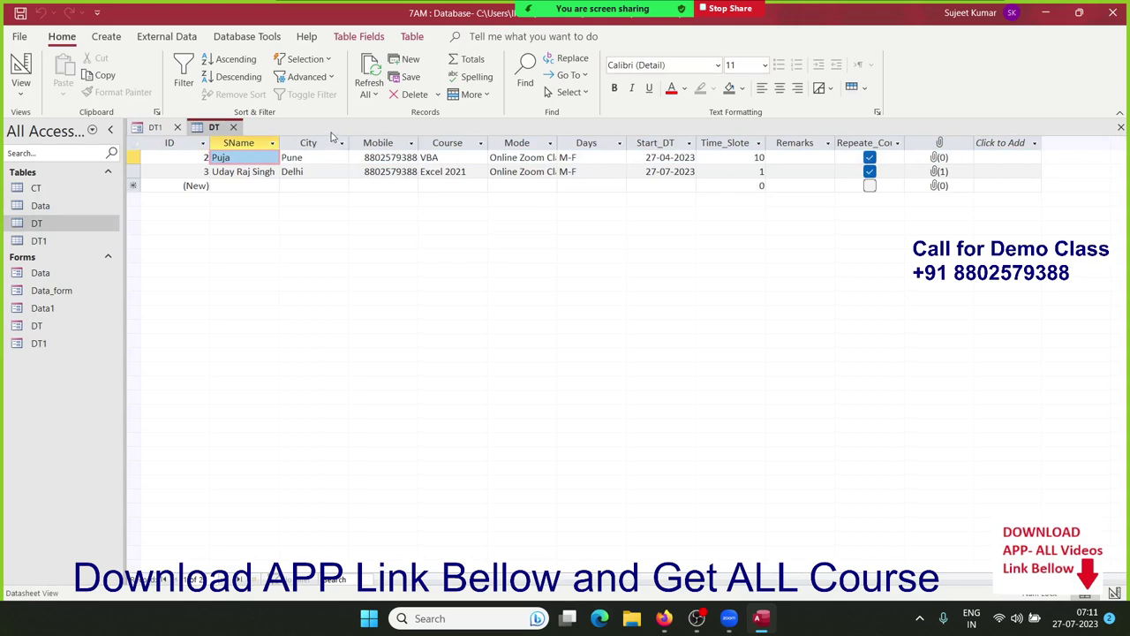
{"action": "left_click", "coordinate": [233, 127]}
{"action": "left_click", "coordinate": [178, 127]}
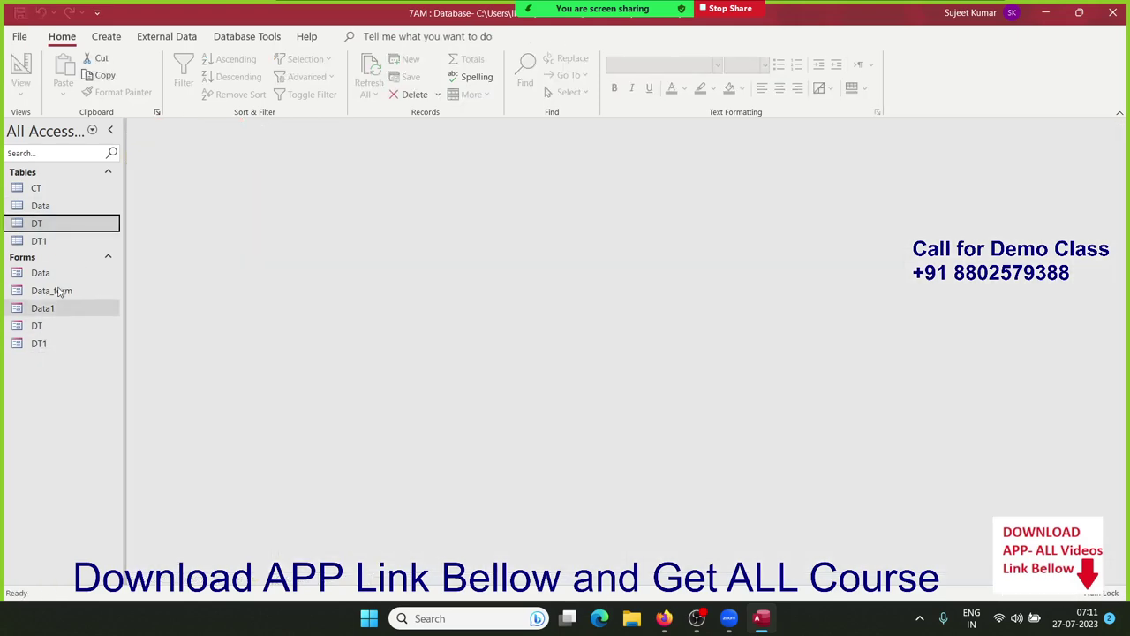
Create a blank Form Design, list fields from all tables, and expand the DT table.
{"action": "left_click", "coordinate": [106, 36]}
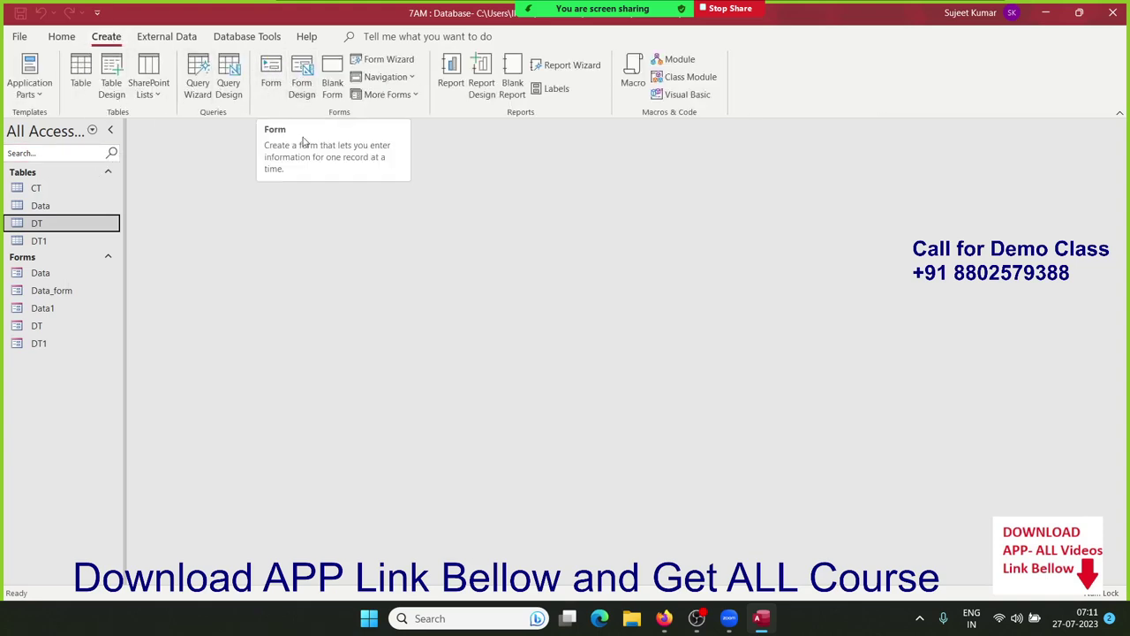
{"action": "left_click", "coordinate": [301, 84]}
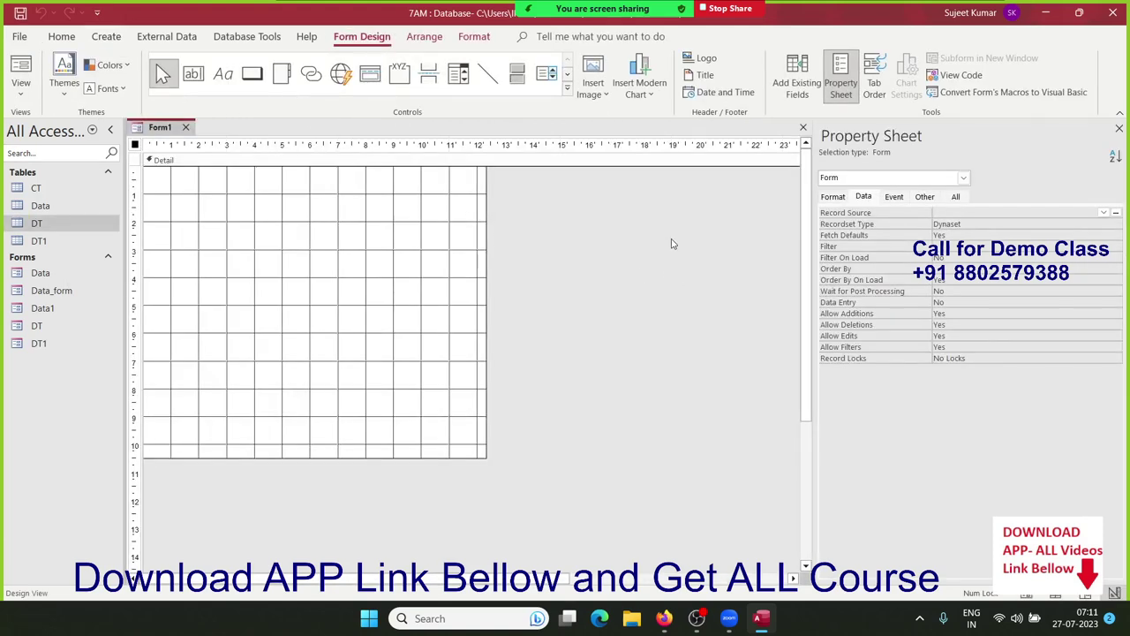
{"action": "left_click", "coordinate": [446, 214]}
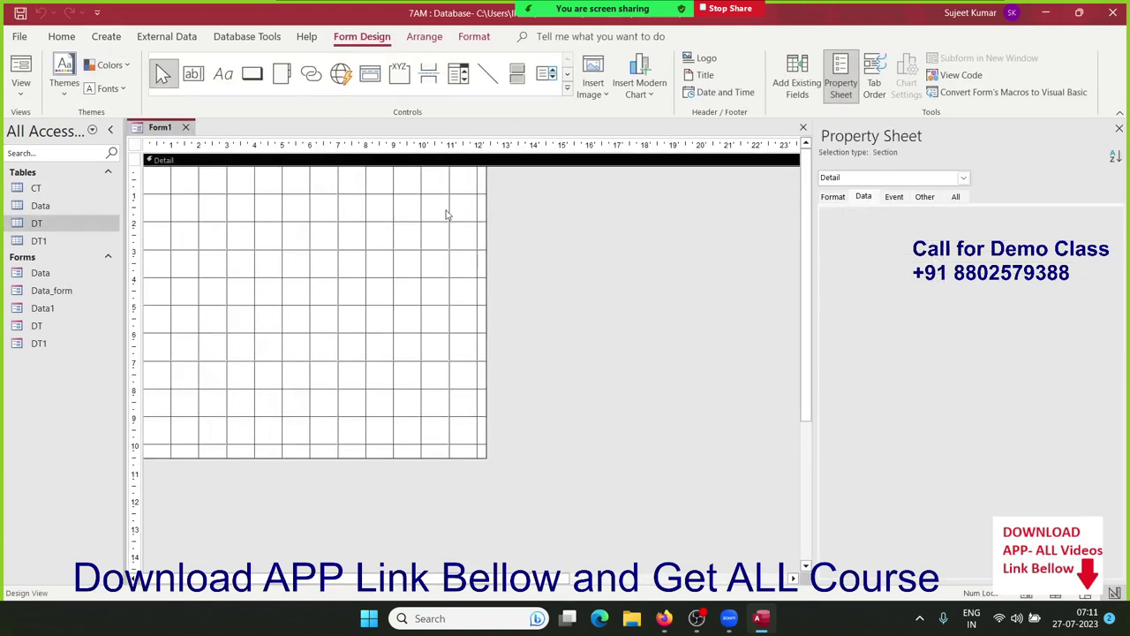
{"action": "left_click", "coordinate": [796, 87]}
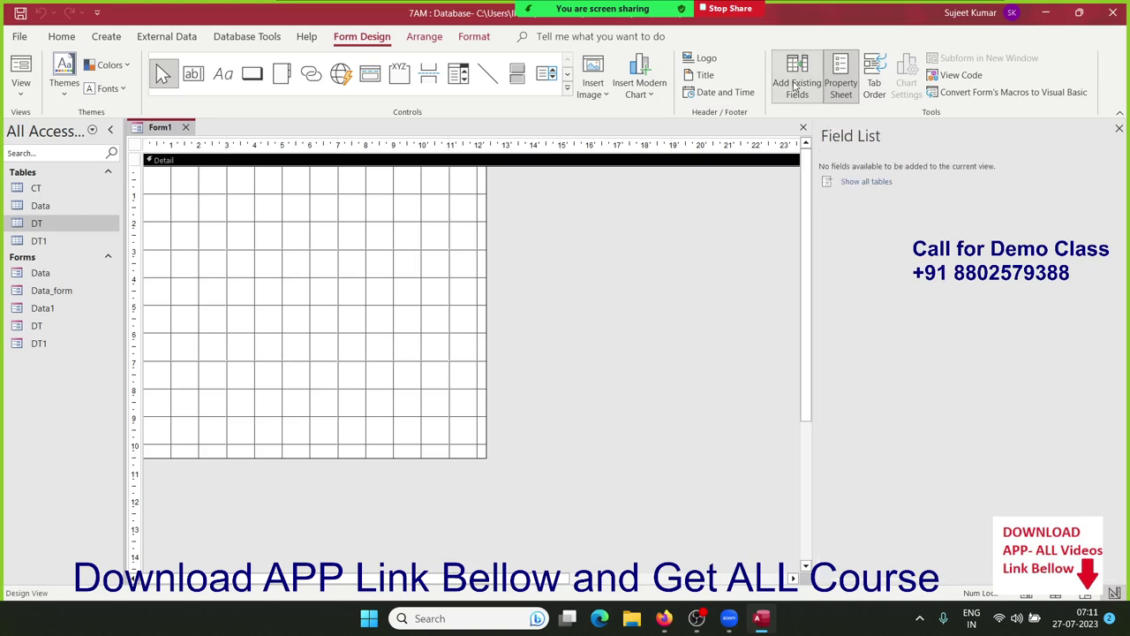
{"action": "left_click", "coordinate": [856, 182]}
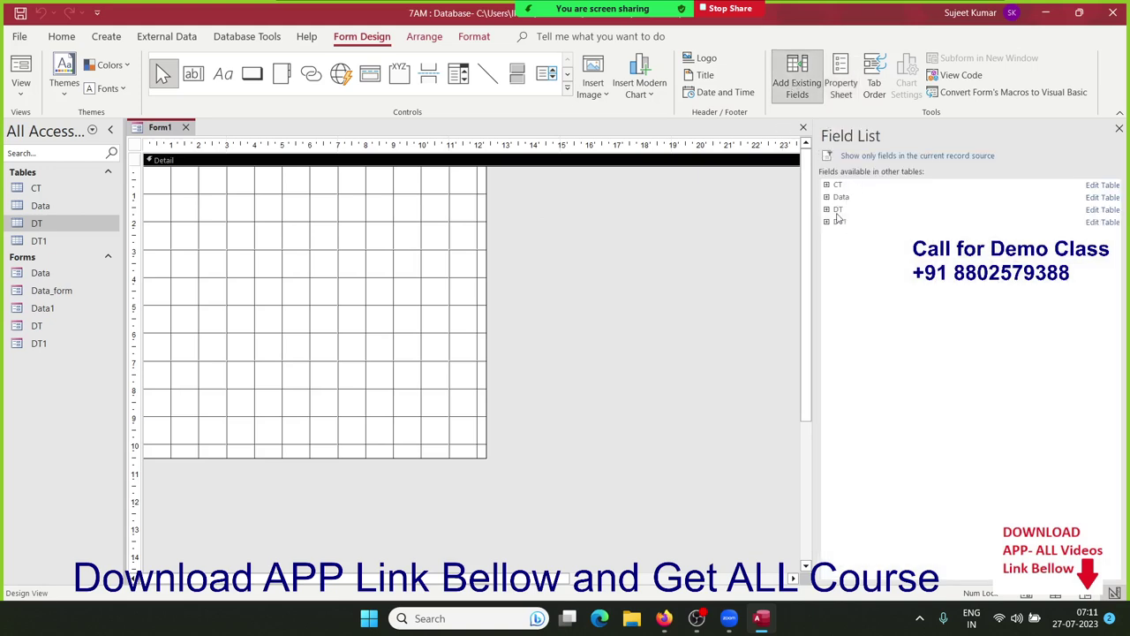
{"action": "left_click", "coordinate": [826, 210]}
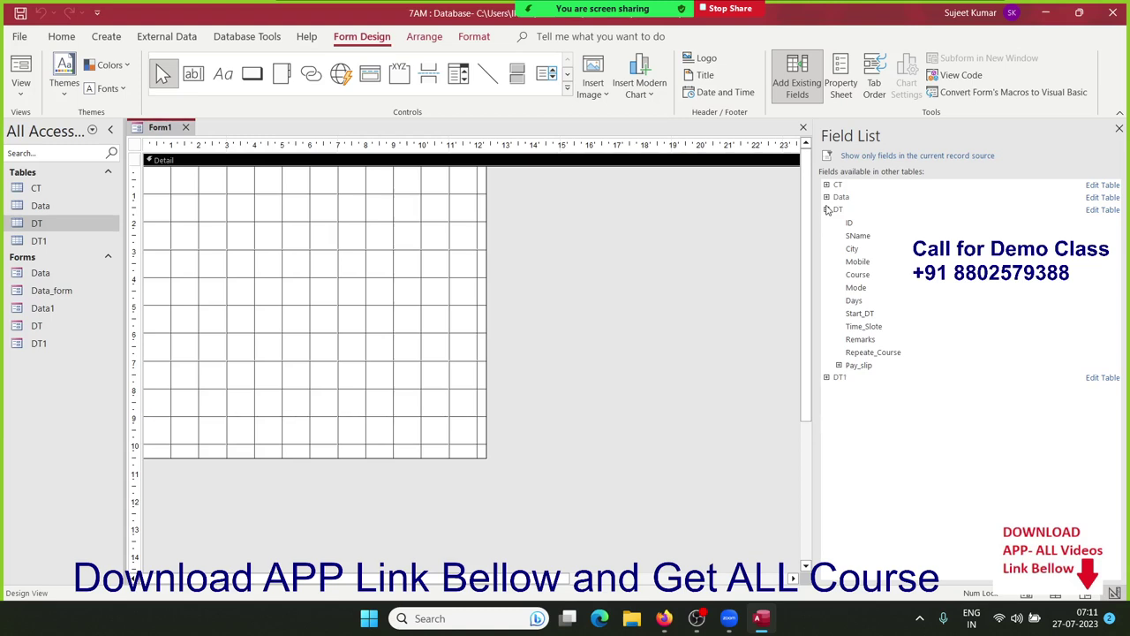
Place the ID field on the form and align its label and text box.
{"action": "left_click", "coordinate": [875, 226]}
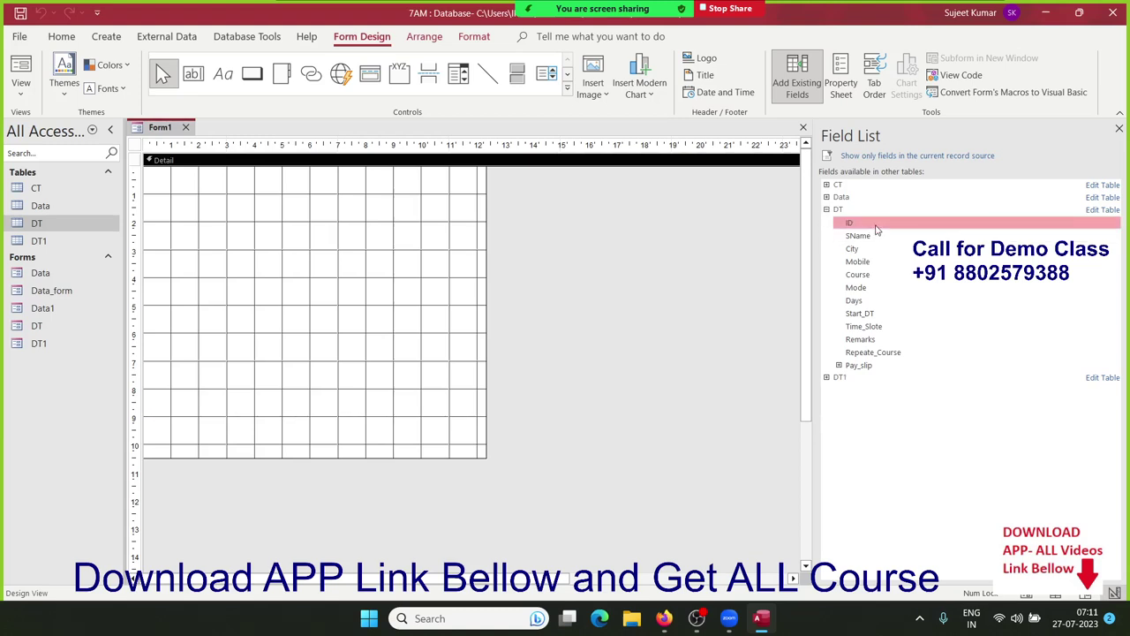
{"action": "left_click_drag", "start_coordinate": [875, 228], "coordinate": [356, 206]}
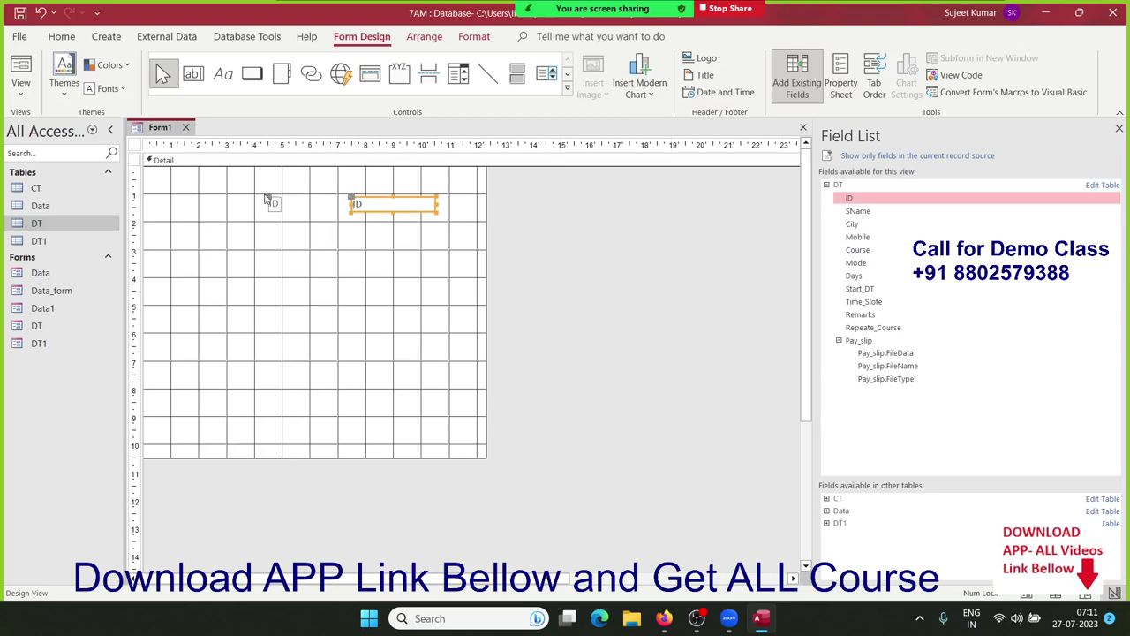
{"action": "left_click_drag", "start_coordinate": [267, 198], "coordinate": [273, 206]}
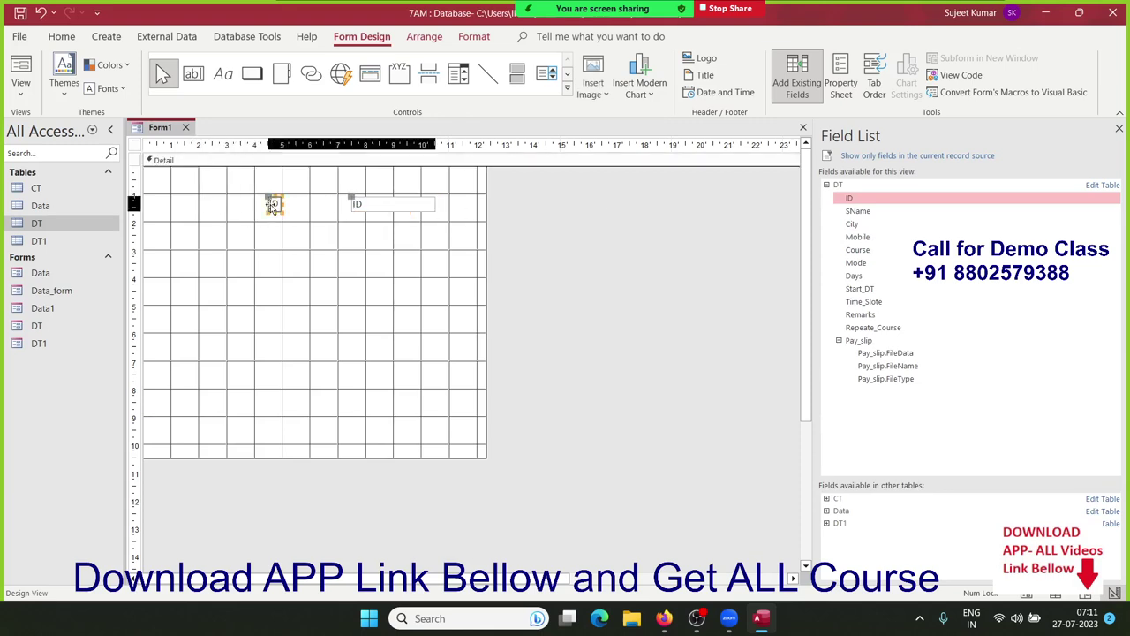
{"action": "left_click_drag", "start_coordinate": [182, 206], "coordinate": [173, 195]}
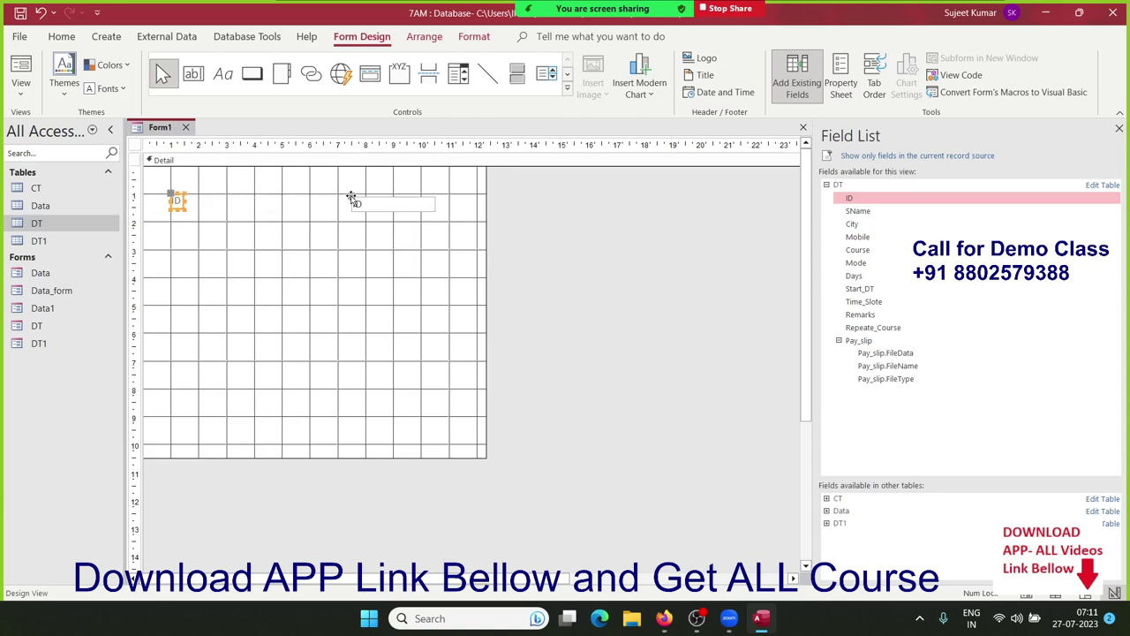
{"action": "left_click_drag", "start_coordinate": [351, 198], "coordinate": [210, 196]}
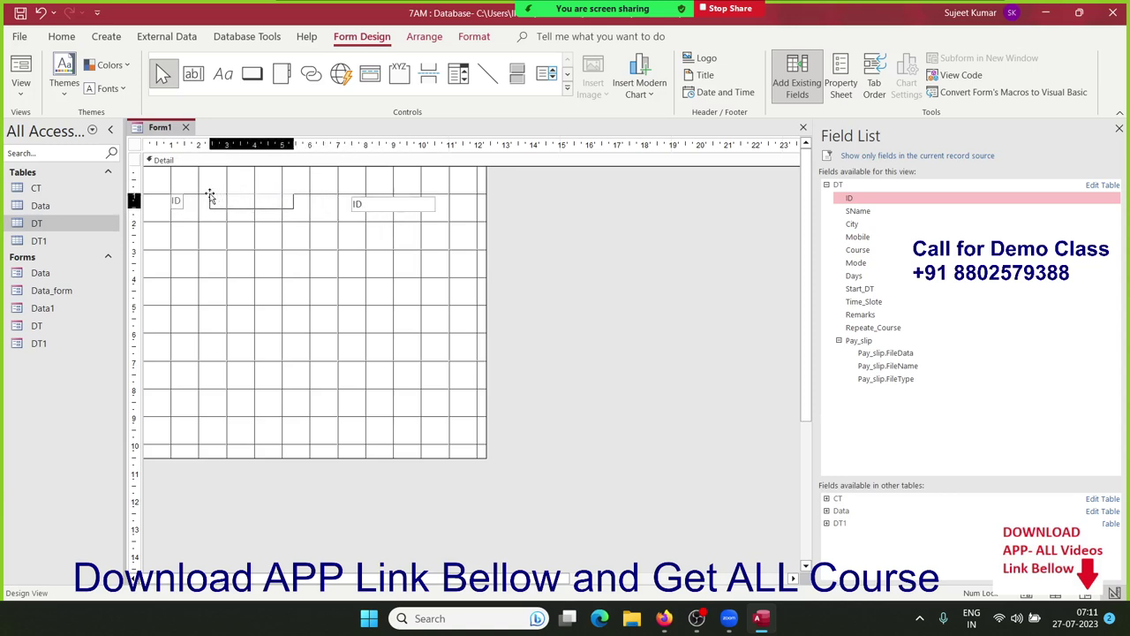
{"action": "left_click_drag", "start_coordinate": [210, 196], "coordinate": [205, 195]}
{"action": "left_click", "coordinate": [283, 264]}
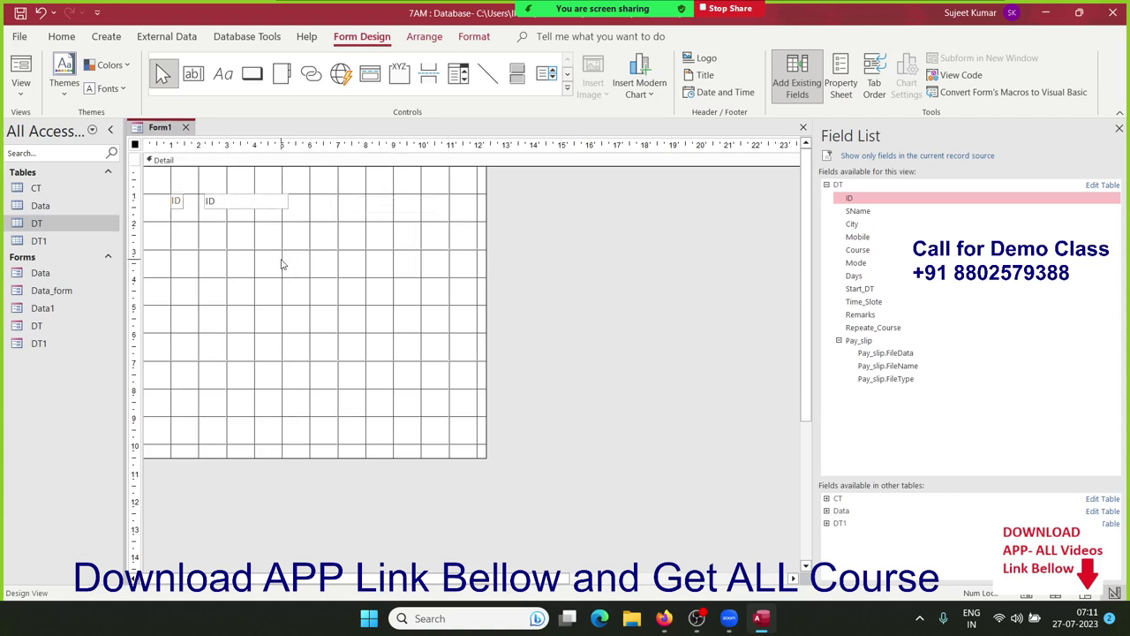
{"action": "left_click", "coordinate": [282, 264]}
Add SName, City, Mobile, Course, Mode, Days and Start_DT below ID.
{"action": "mouse_move", "coordinate": [854, 211]}
{"action": "left_mouse_down"}
{"action": "mouse_move", "coordinate": [251, 246]}
{"action": "mouse_move", "coordinate": [205, 223]}
{"action": "left_mouse_up"}
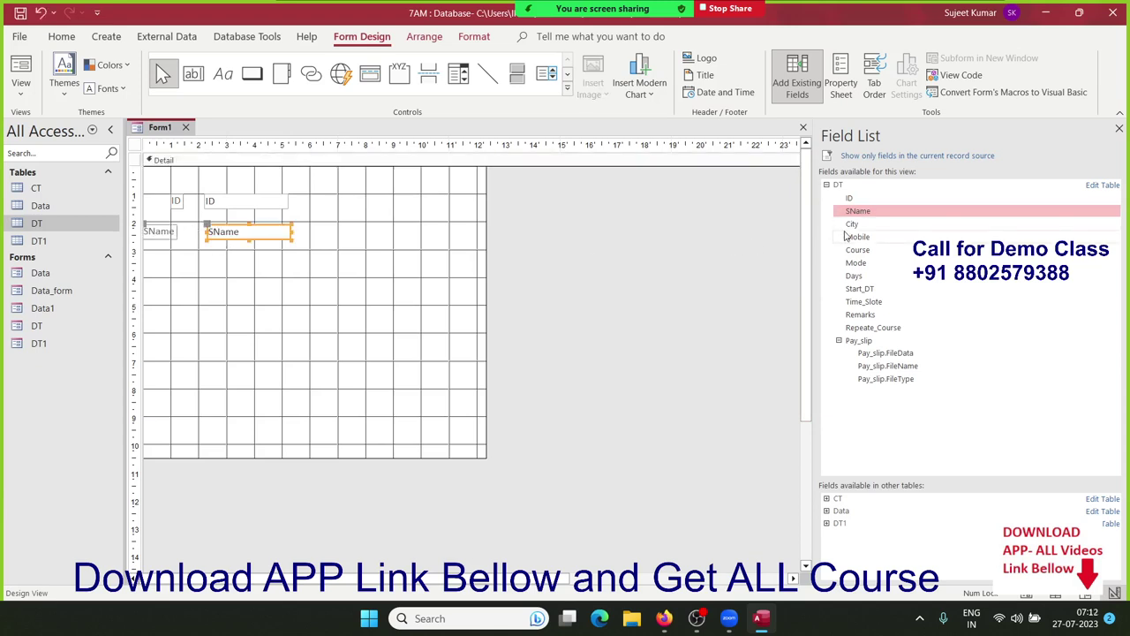
{"action": "mouse_move", "coordinate": [851, 225]}
{"action": "left_mouse_down"}
{"action": "mouse_move", "coordinate": [201, 262]}
{"action": "mouse_move", "coordinate": [212, 263]}
{"action": "left_mouse_up"}
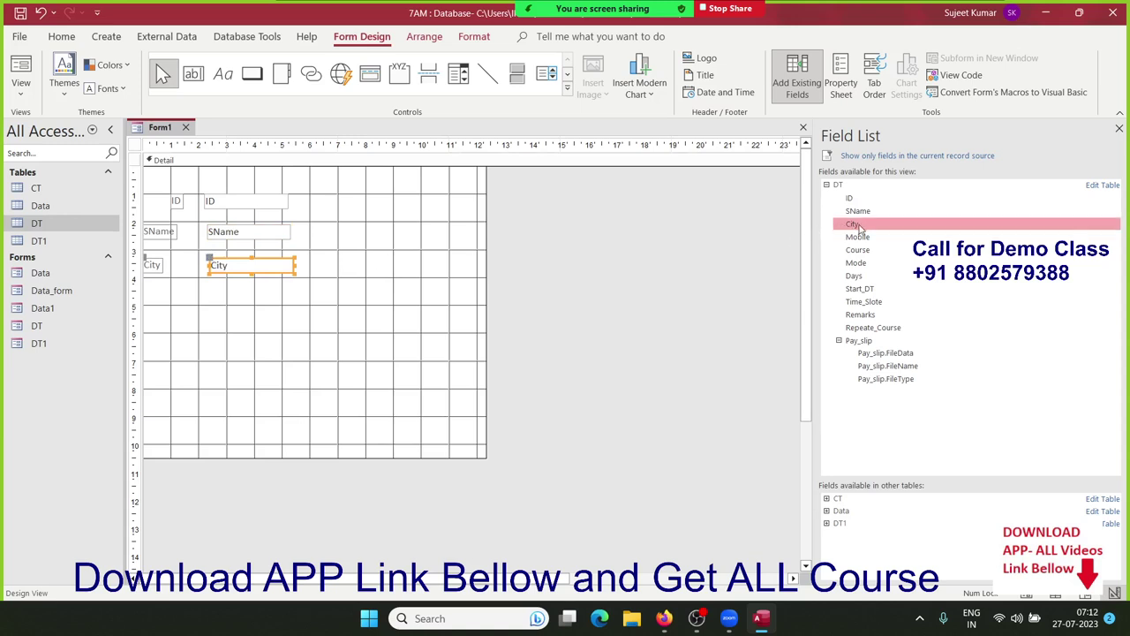
{"action": "left_click_drag", "start_coordinate": [858, 236], "coordinate": [213, 294]}
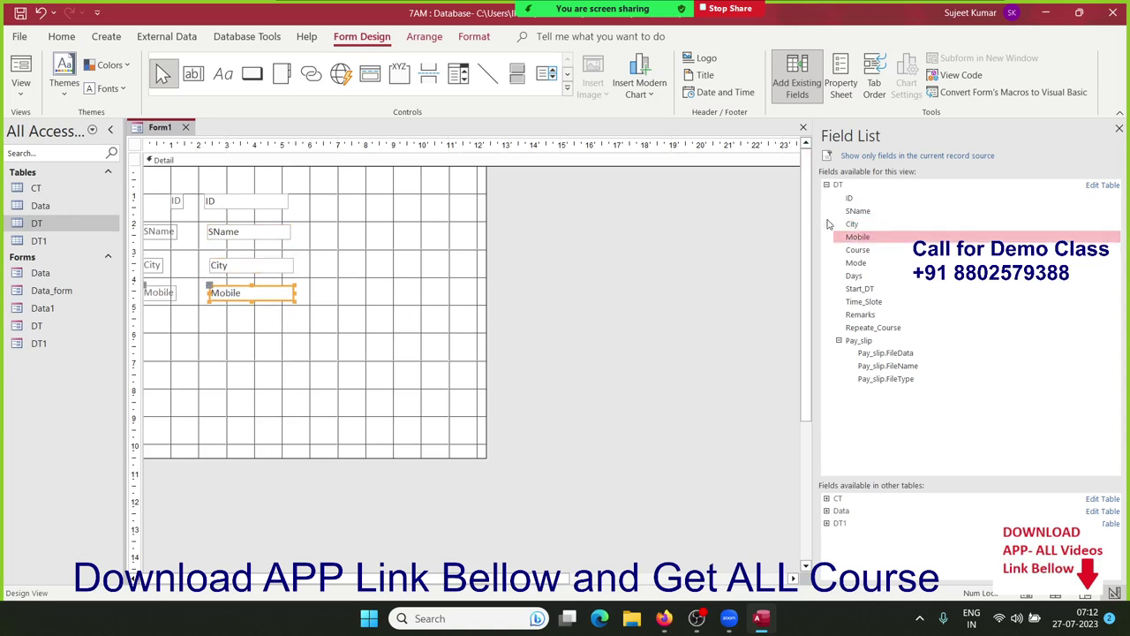
{"action": "left_click_drag", "start_coordinate": [856, 251], "coordinate": [210, 321]}
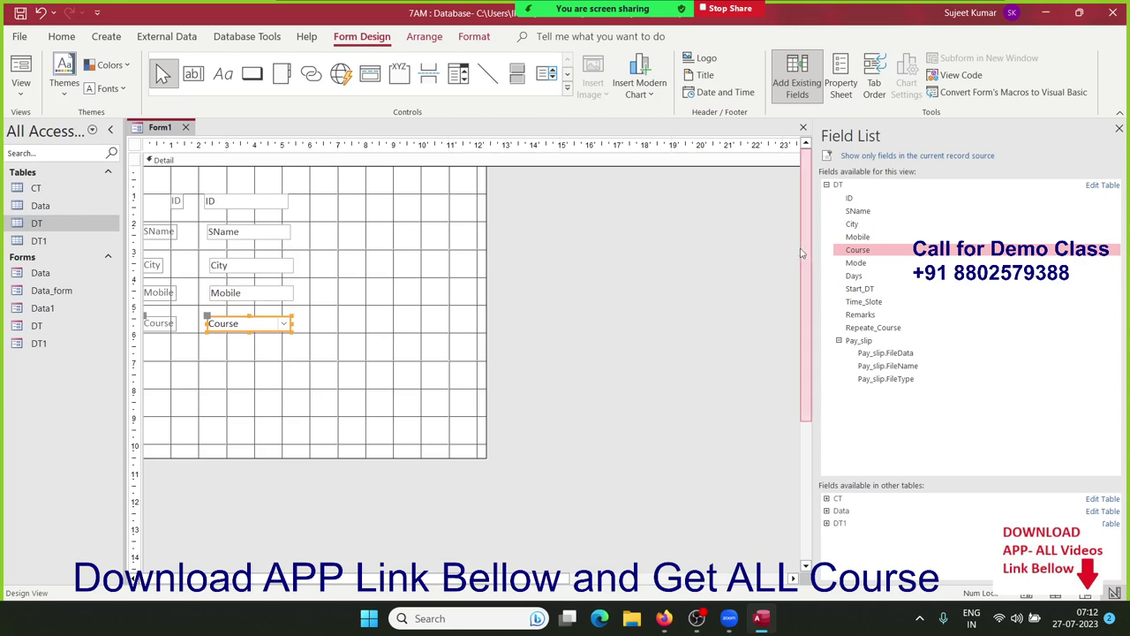
{"action": "left_click_drag", "start_coordinate": [867, 271], "coordinate": [222, 358]}
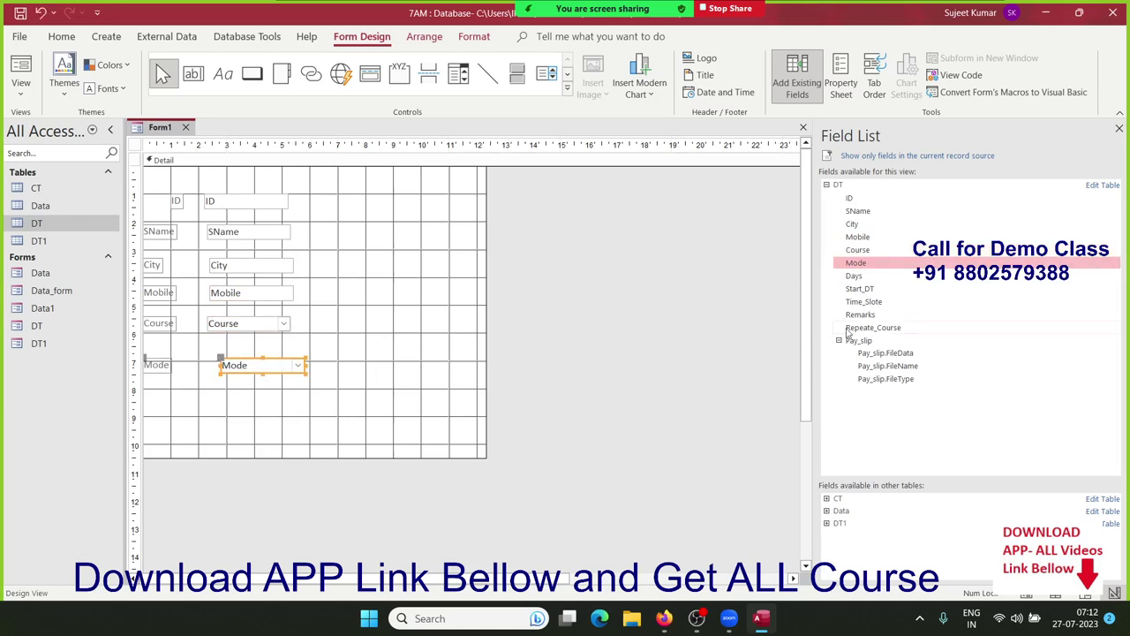
{"action": "left_click_drag", "start_coordinate": [868, 279], "coordinate": [274, 416]}
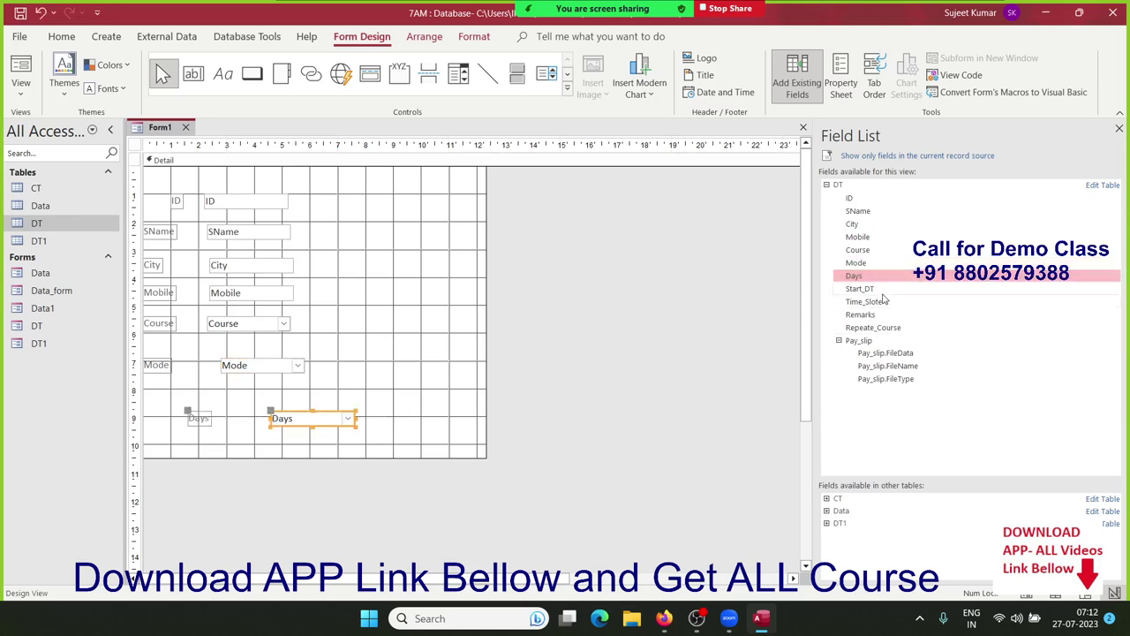
{"action": "left_click_drag", "start_coordinate": [859, 289], "coordinate": [275, 439]}
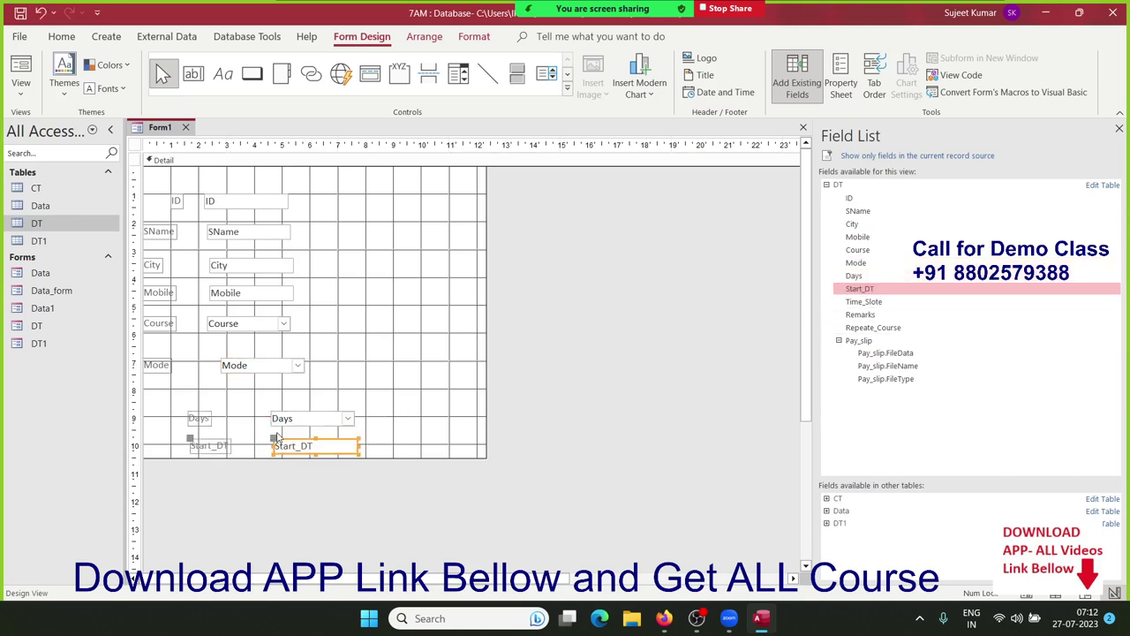
Save the new form under the name Form1 and close it.
{"action": "left_click", "coordinate": [186, 128]}
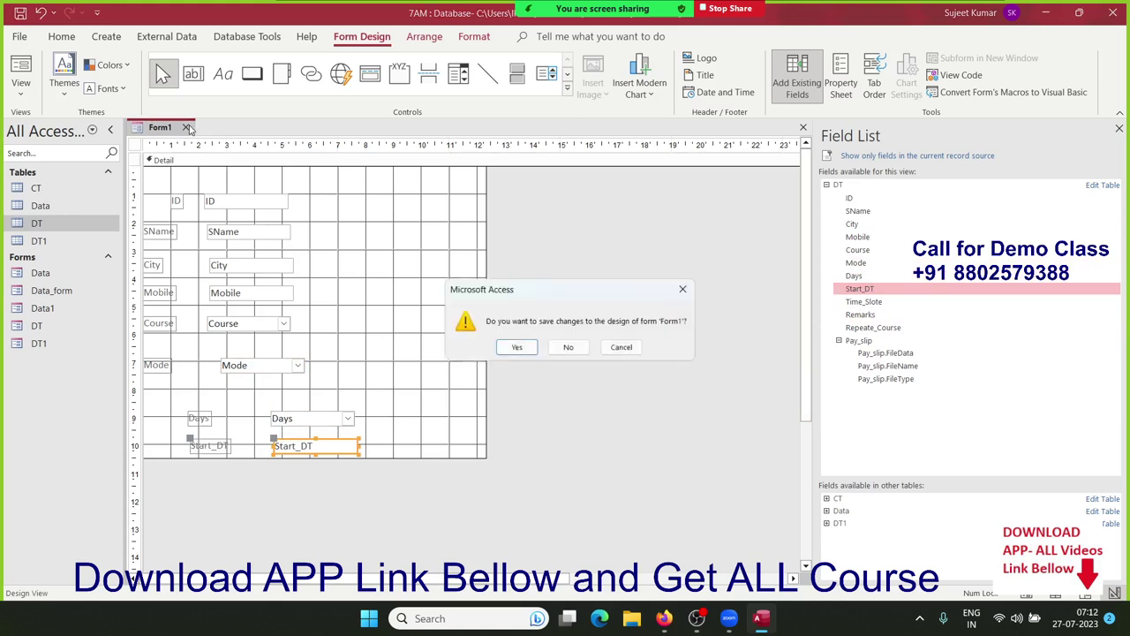
{"action": "left_click", "coordinate": [533, 350]}
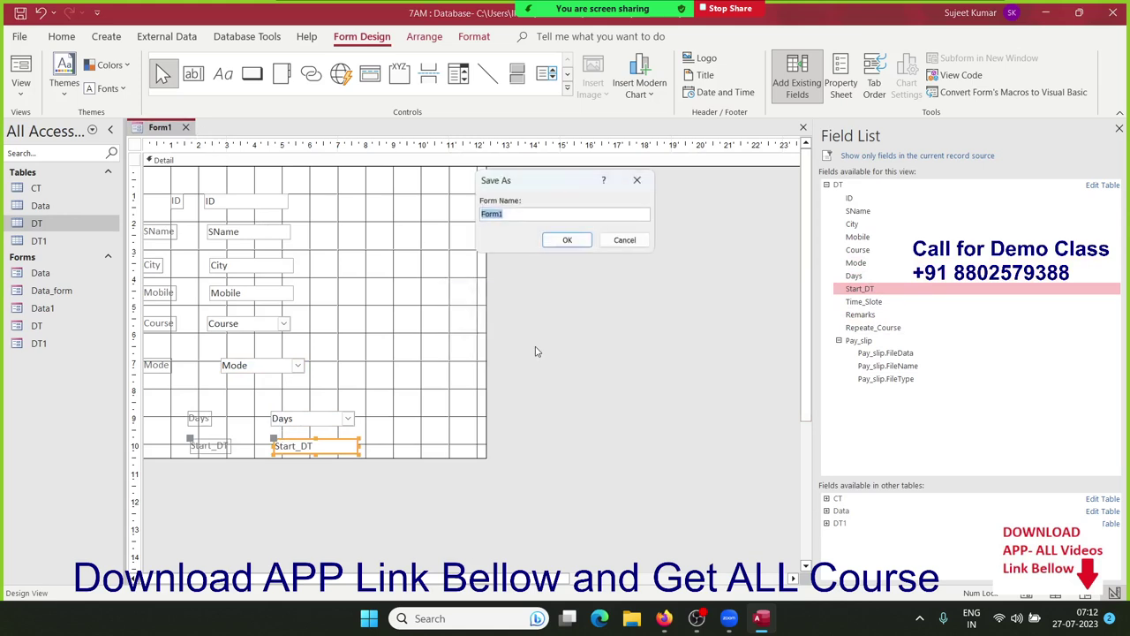
{"action": "left_click", "coordinate": [569, 241]}
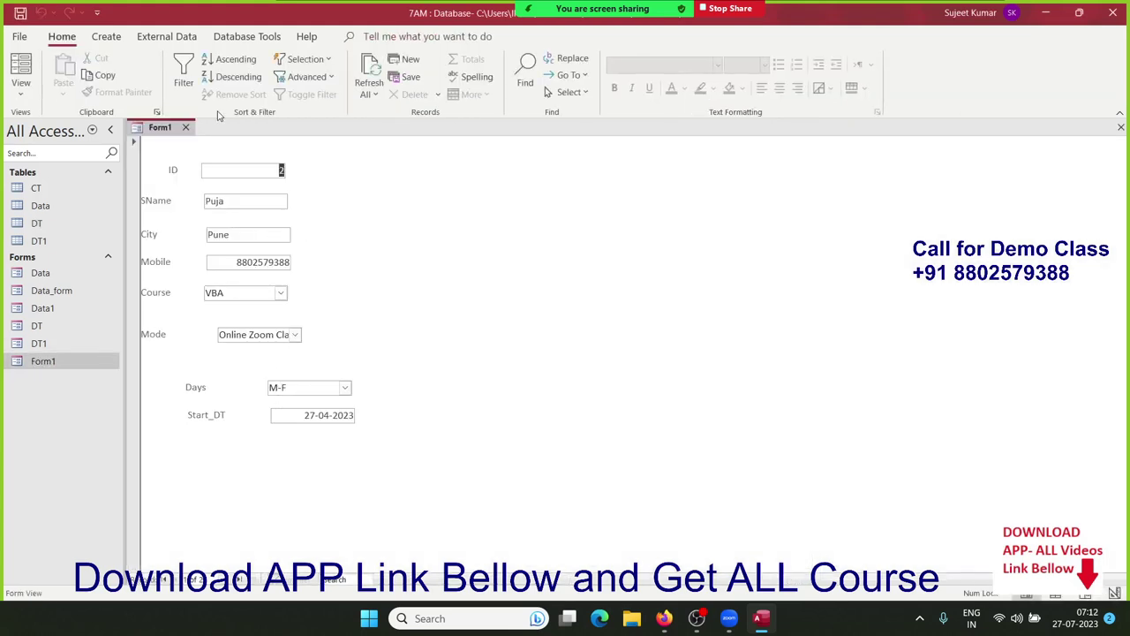
{"action": "left_click", "coordinate": [185, 128]}
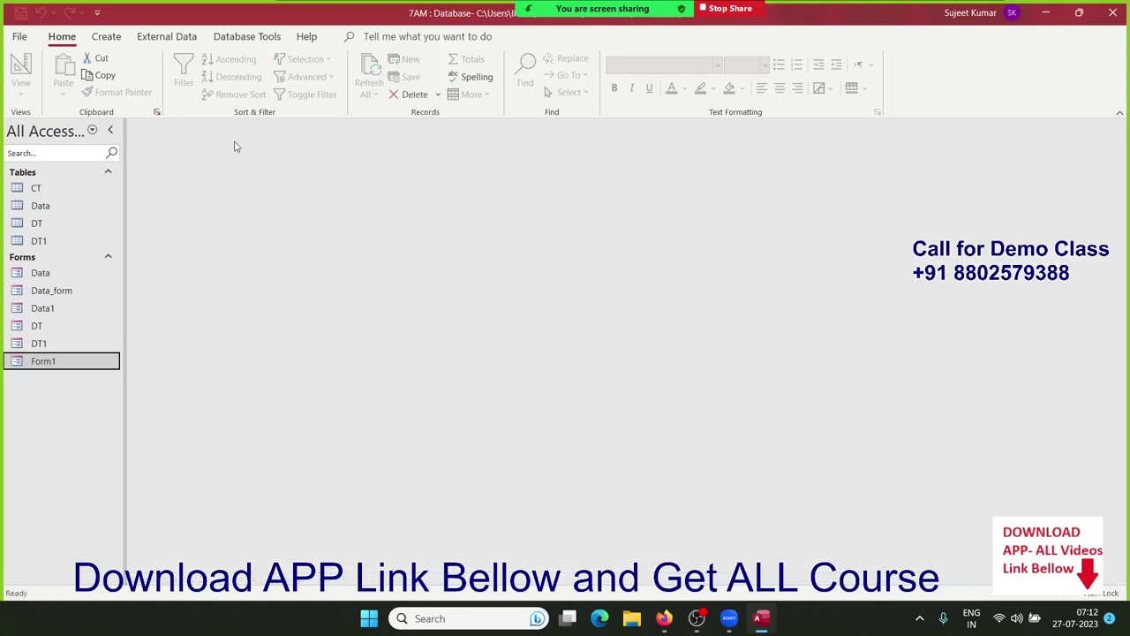
Select the DT table as the source for the next form.
{"action": "left_click", "coordinate": [108, 36]}
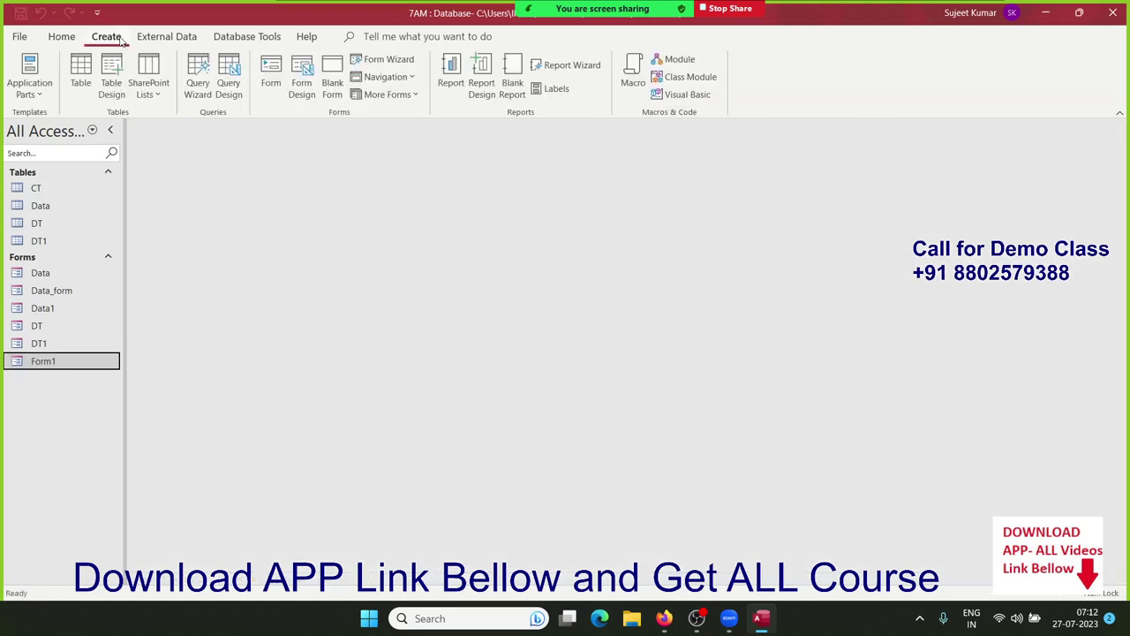
{"action": "left_click", "coordinate": [36, 326]}
{"action": "left_click", "coordinate": [36, 223]}
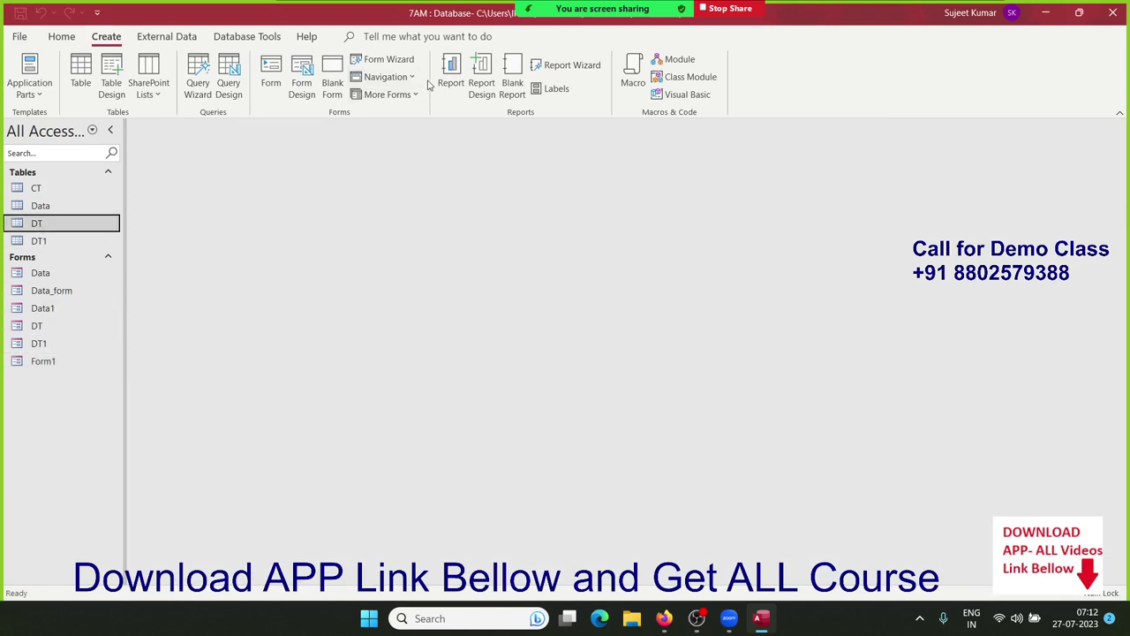
Create a blank form with DT's ID, SName and City fields side by side.
{"action": "left_click", "coordinate": [333, 89]}
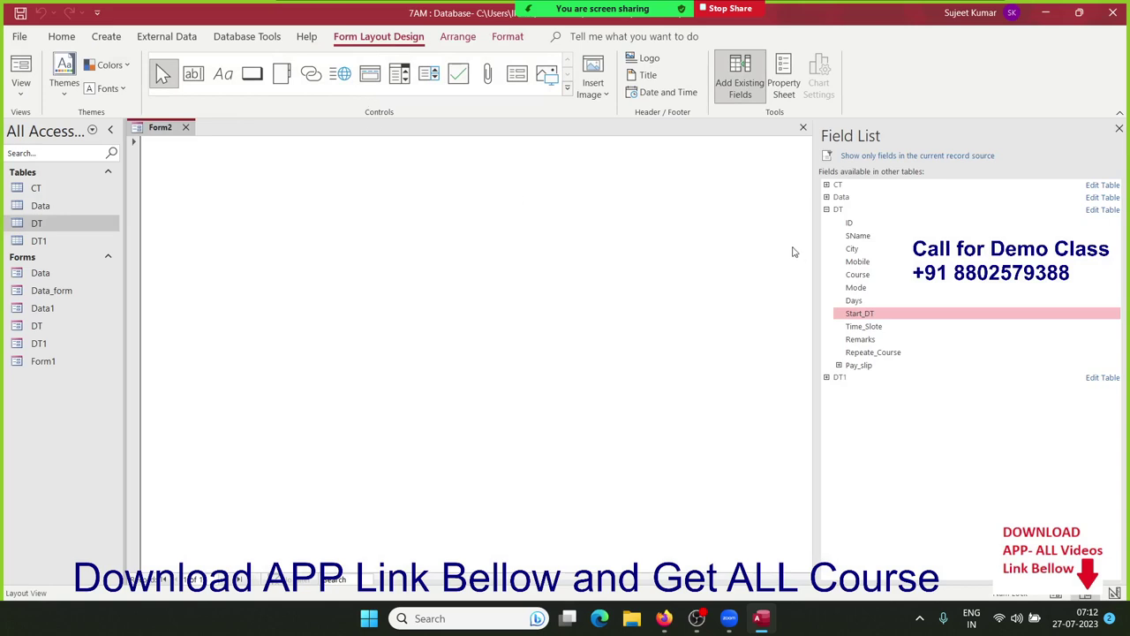
{"action": "left_click_drag", "start_coordinate": [849, 223], "coordinate": [388, 207]}
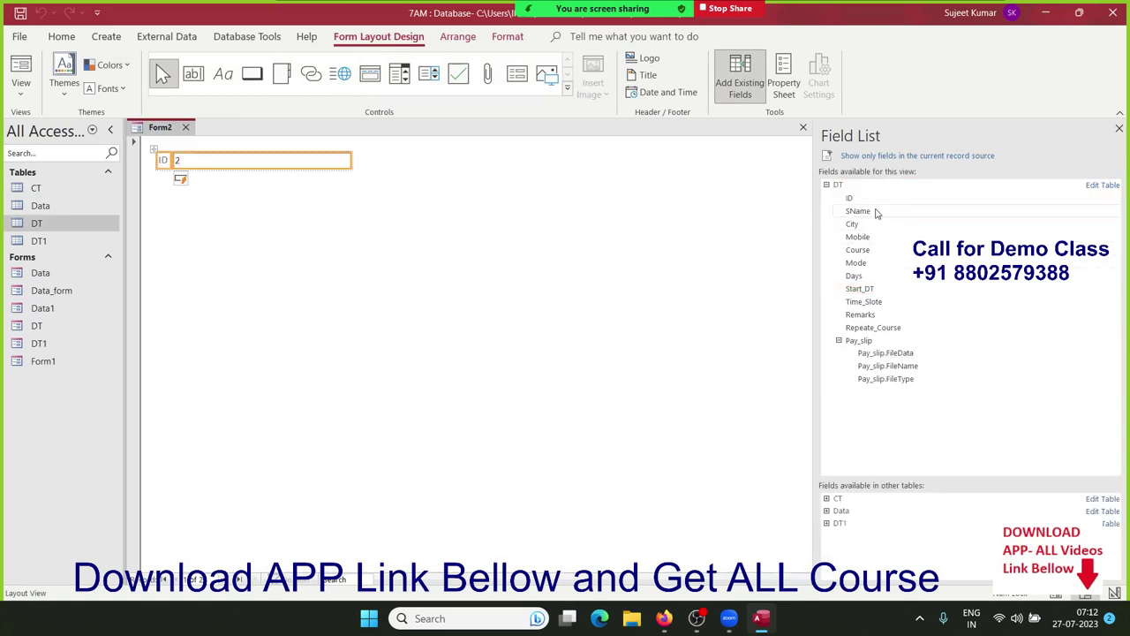
{"action": "left_click_drag", "start_coordinate": [875, 211], "coordinate": [543, 165]}
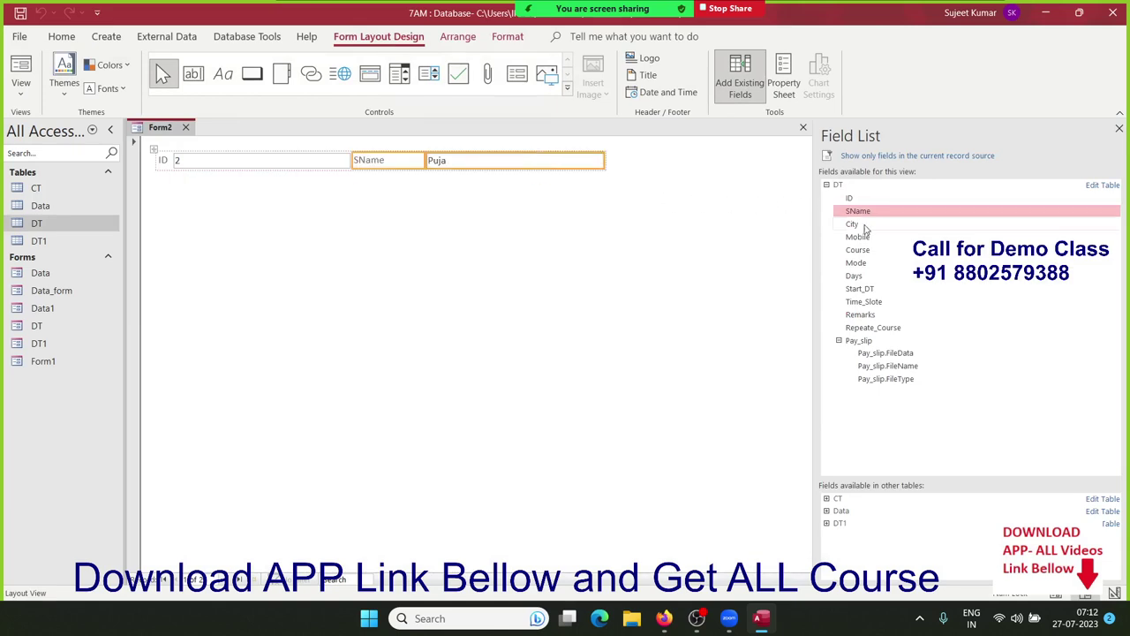
{"action": "left_click_drag", "start_coordinate": [879, 226], "coordinate": [660, 167]}
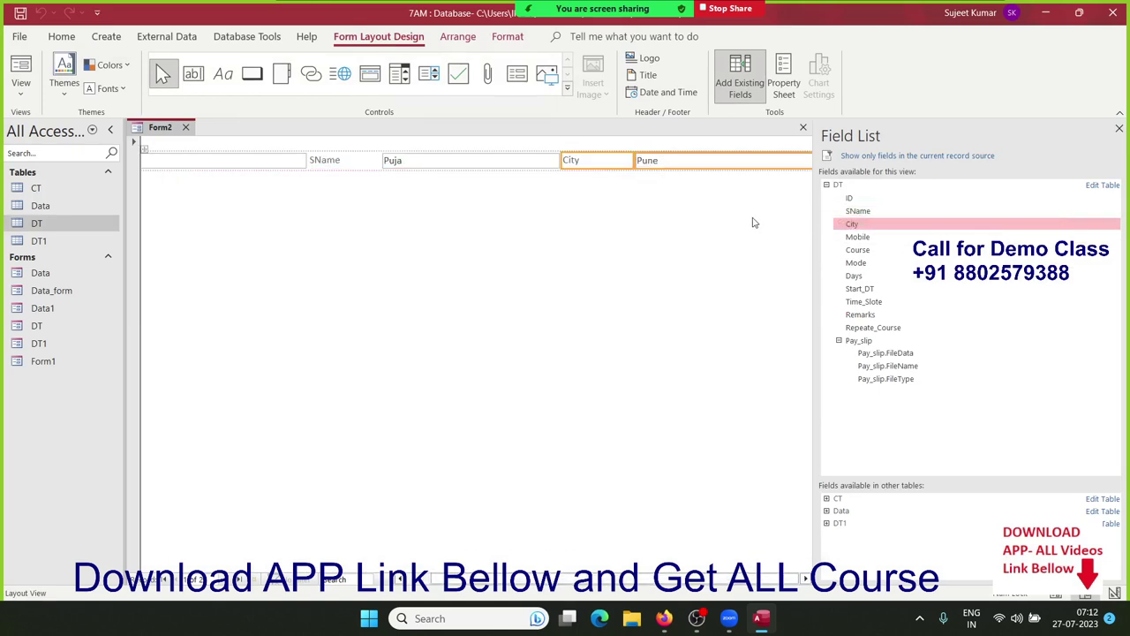
Narrow the ID, SName and City value boxes so the first row is compact.
{"action": "left_click", "coordinate": [282, 166]}
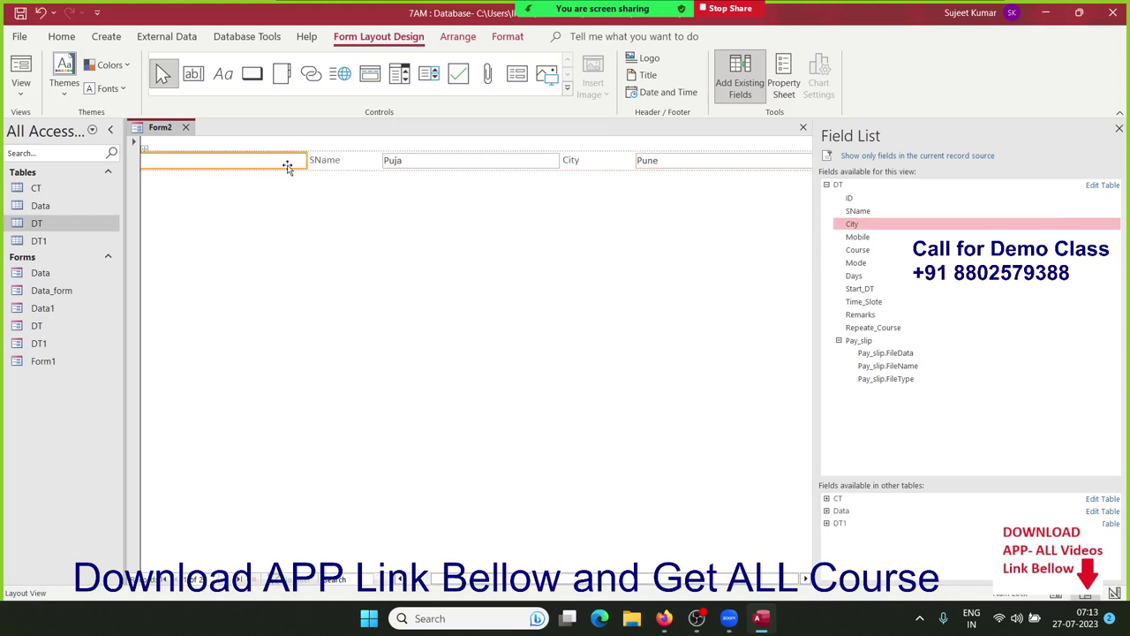
{"action": "left_click_drag", "start_coordinate": [306, 162], "coordinate": [208, 163]}
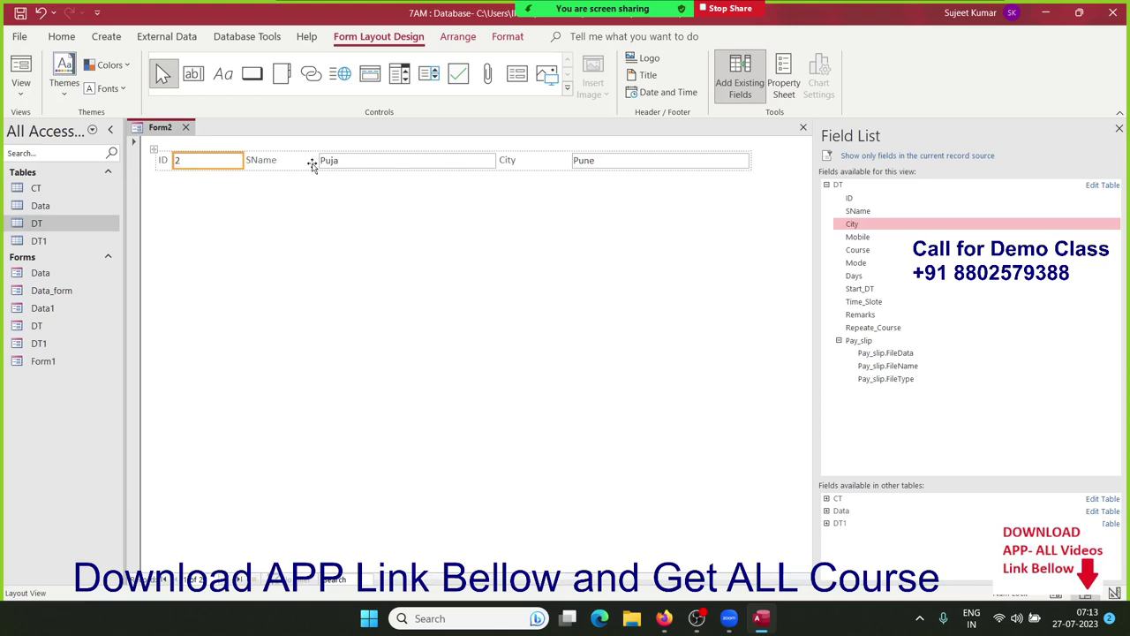
{"action": "left_click_drag", "start_coordinate": [243, 161], "coordinate": [209, 162]}
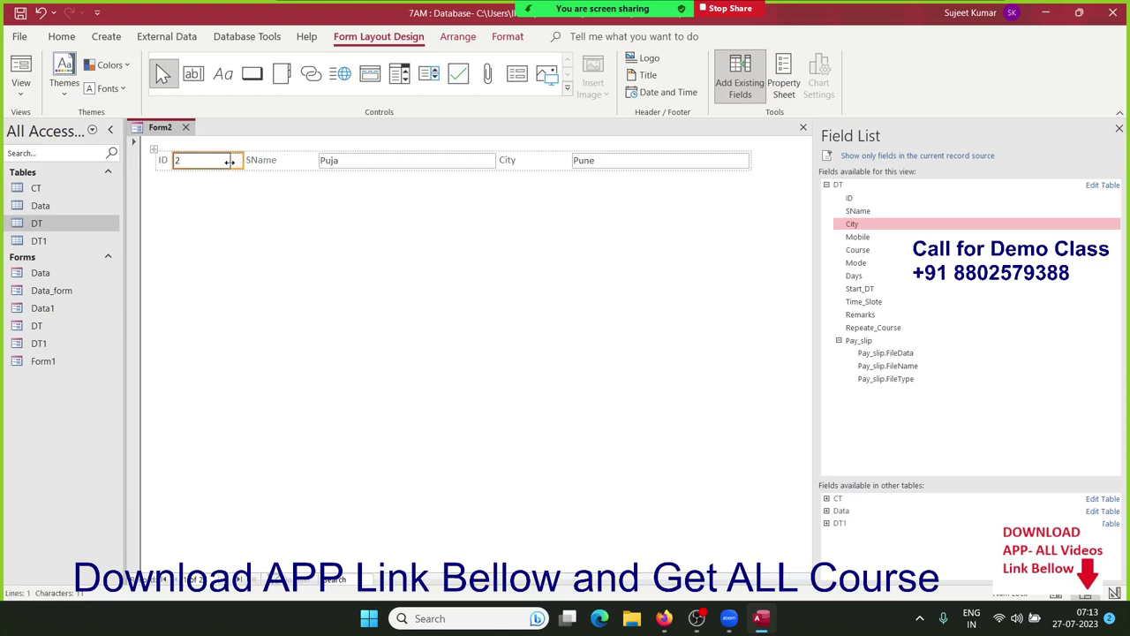
{"action": "left_click", "coordinate": [441, 161]}
{"action": "left_click_drag", "start_coordinate": [458, 161], "coordinate": [378, 162]}
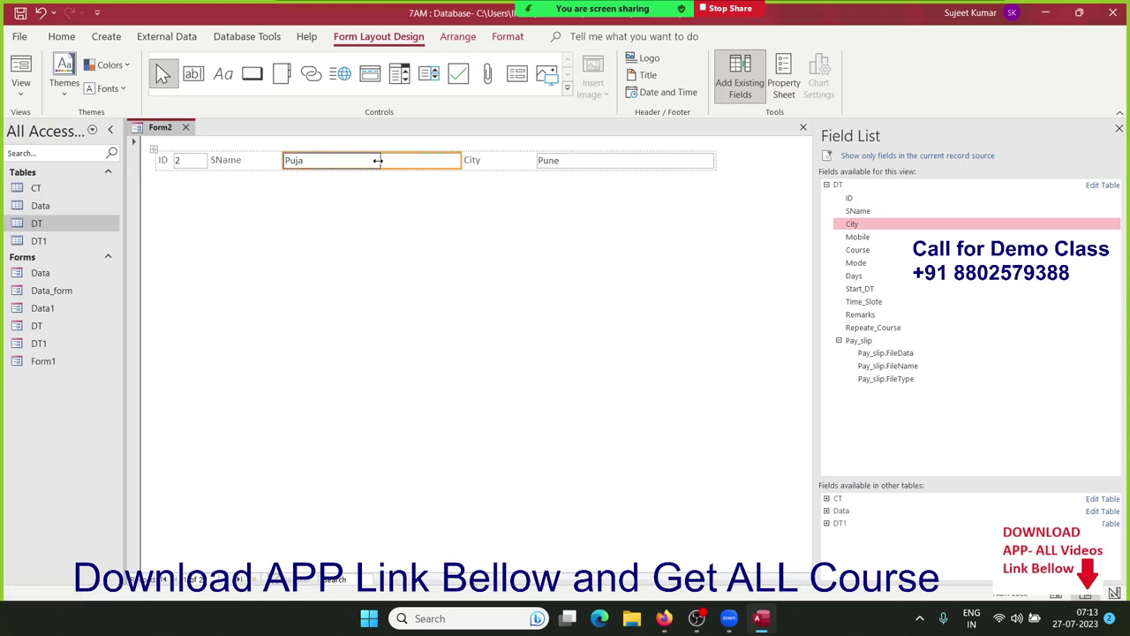
{"action": "left_click", "coordinate": [578, 161]}
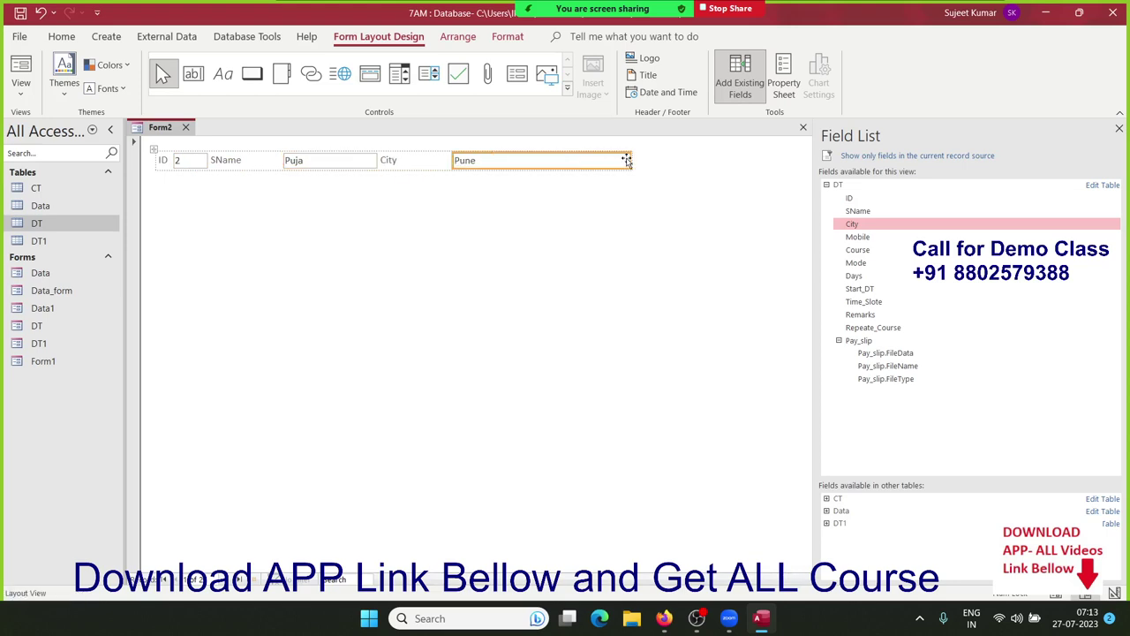
{"action": "left_click_drag", "start_coordinate": [626, 160], "coordinate": [539, 161]}
{"action": "left_click", "coordinate": [557, 230]}
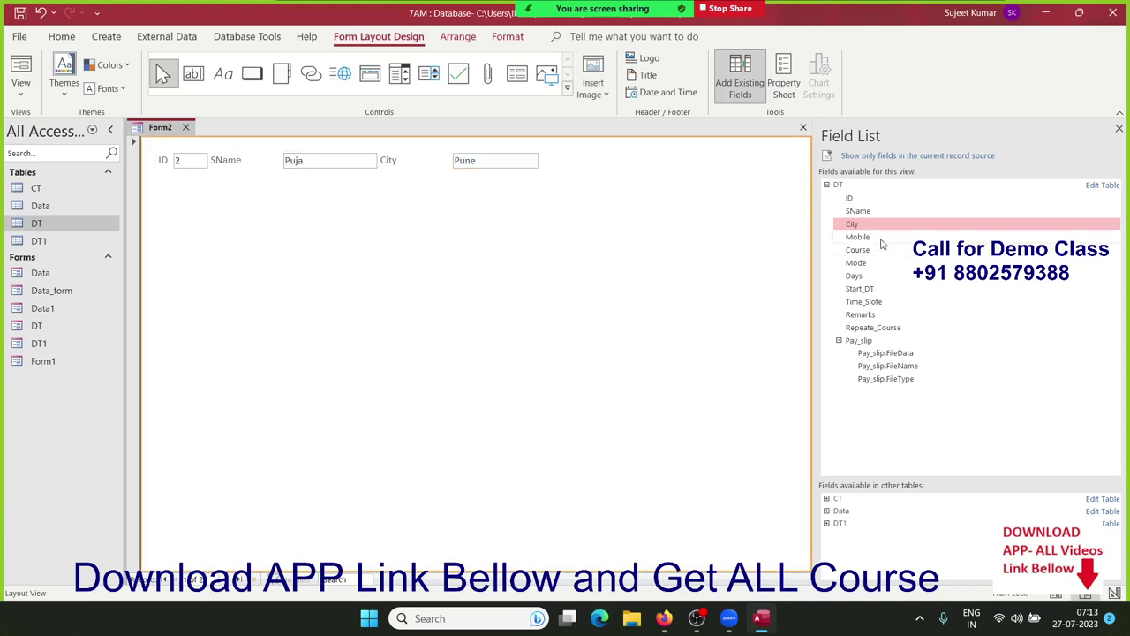
Place DT's Mobile, Course, Mode and Repeate_Course fields below the ID, SName, City row.
{"action": "mouse_move", "coordinate": [877, 238]}
{"action": "left_mouse_down"}
{"action": "mouse_move", "coordinate": [767, 259]}
{"action": "mouse_move", "coordinate": [197, 199]}
{"action": "left_mouse_up"}
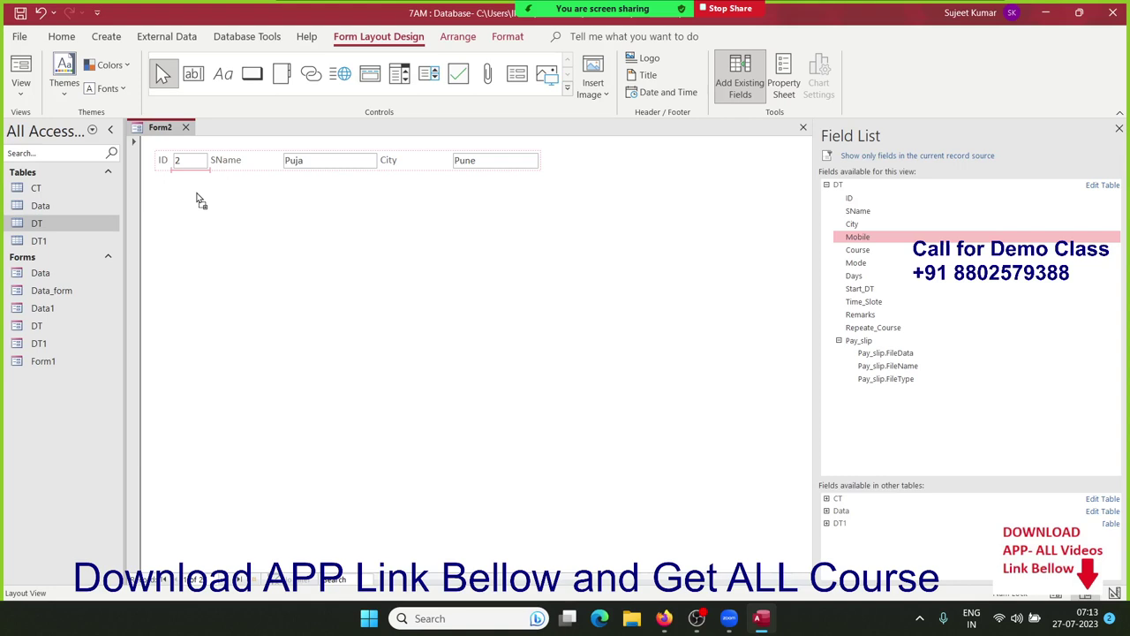
{"action": "left_click_drag", "start_coordinate": [197, 194], "coordinate": [198, 190]}
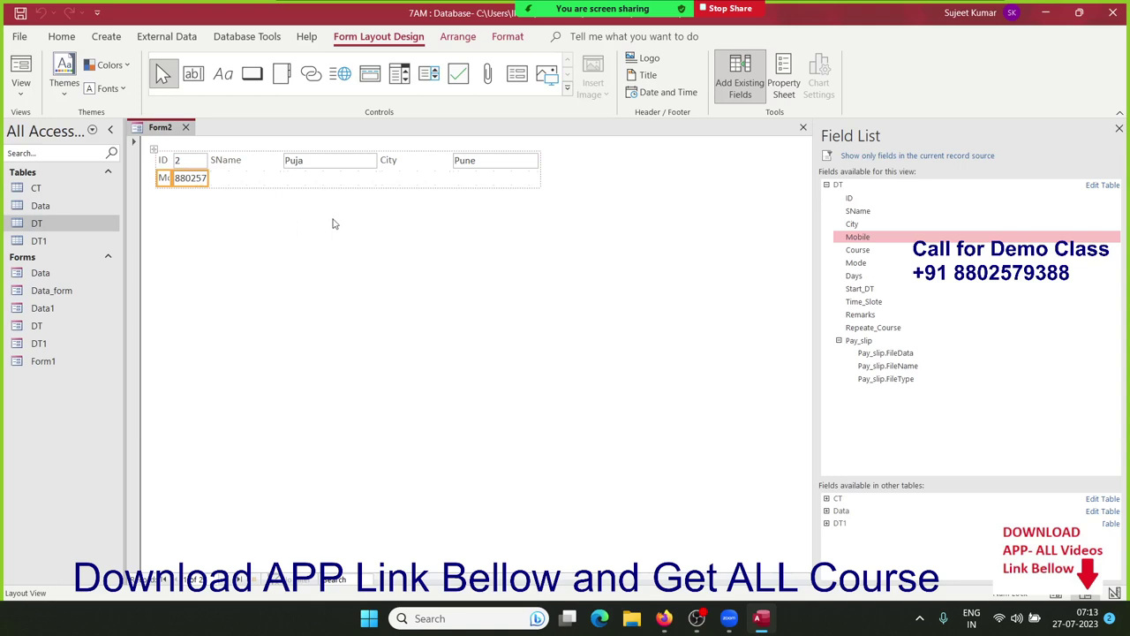
{"action": "left_click_drag", "start_coordinate": [857, 250], "coordinate": [260, 184]}
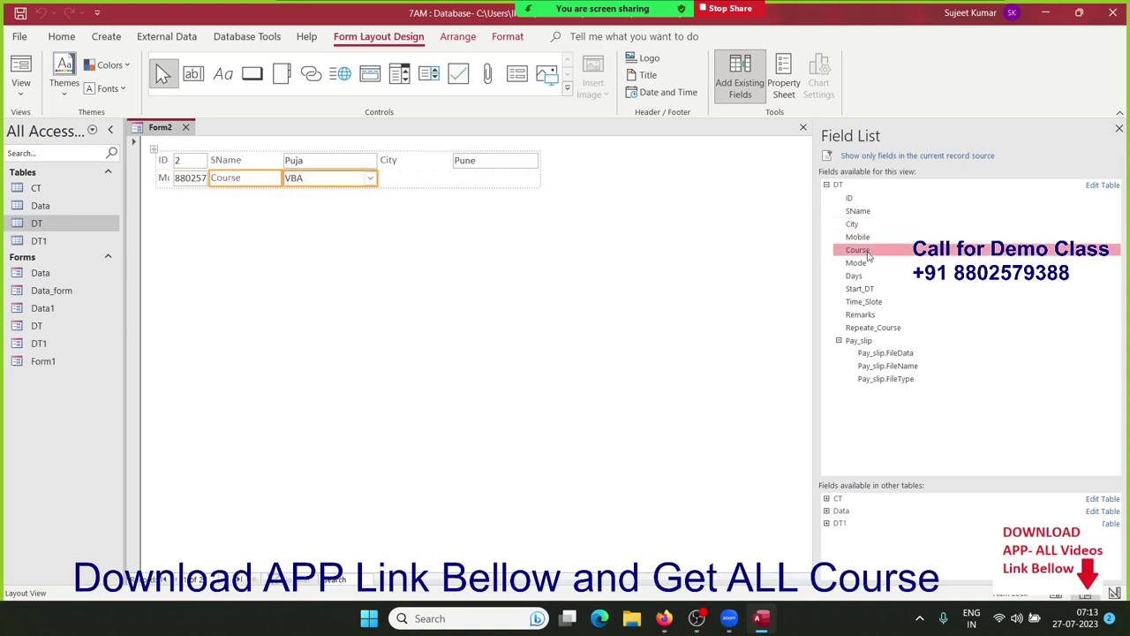
{"action": "left_click_drag", "start_coordinate": [856, 262], "coordinate": [441, 187]}
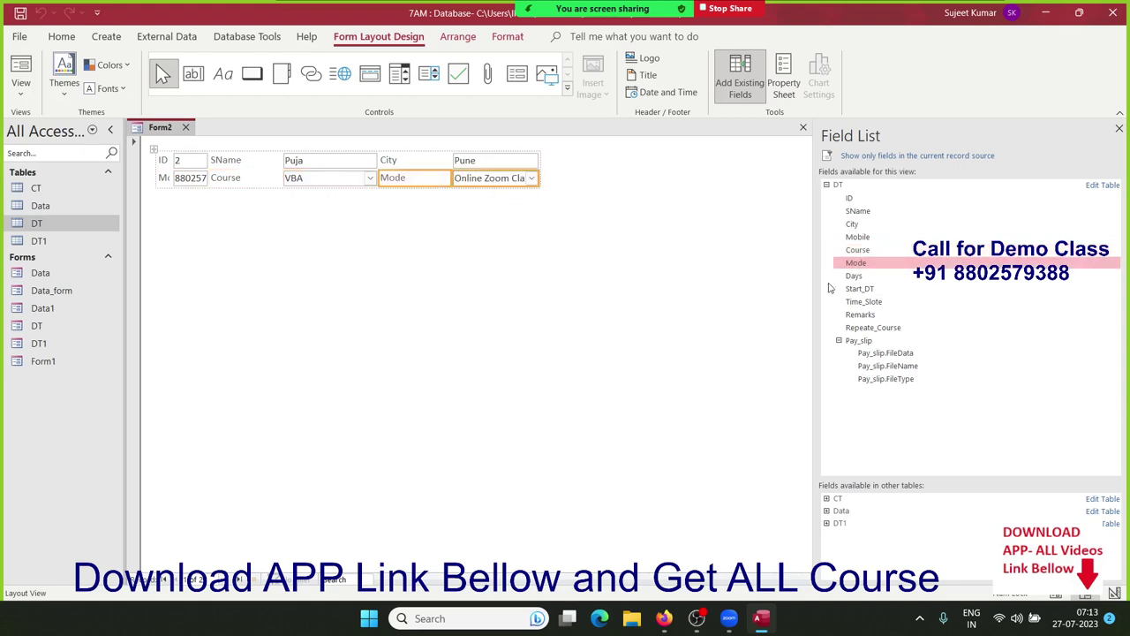
{"action": "left_click", "coordinate": [871, 277]}
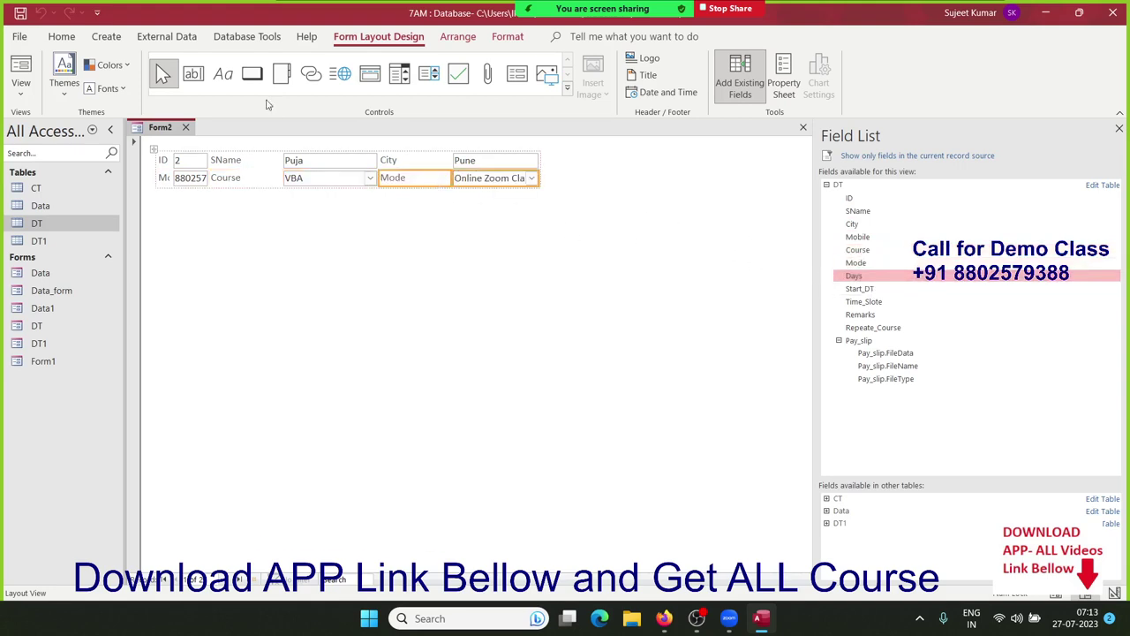
{"action": "left_click", "coordinate": [869, 289]}
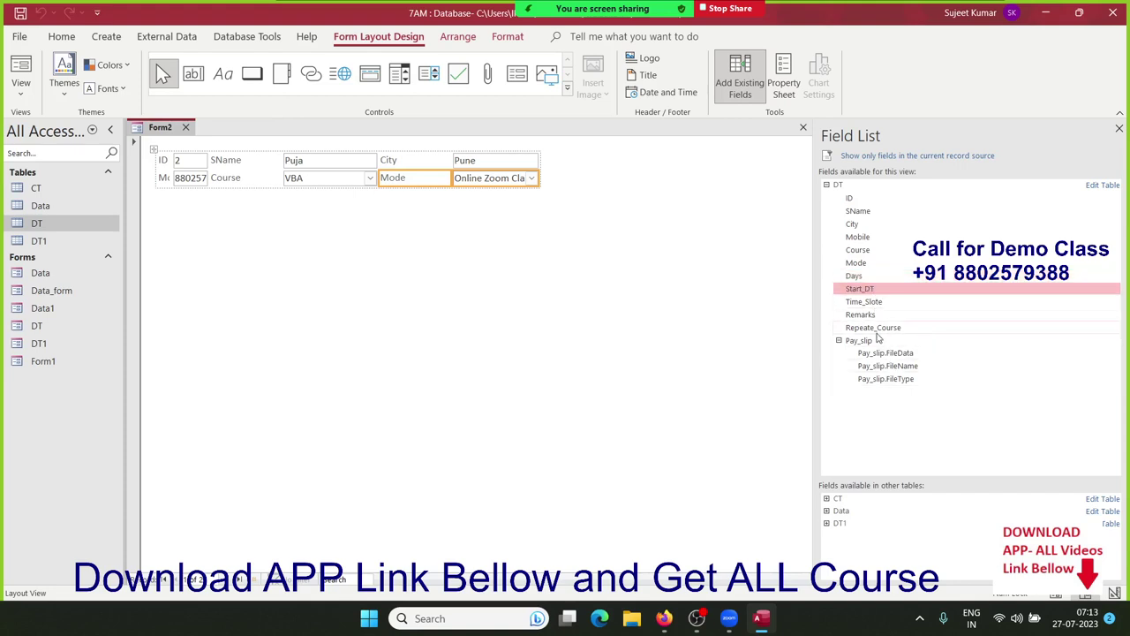
{"action": "mouse_move", "coordinate": [865, 328]}
{"action": "left_mouse_down"}
{"action": "mouse_move", "coordinate": [386, 232]}
{"action": "mouse_move", "coordinate": [311, 204]}
{"action": "left_mouse_up"}
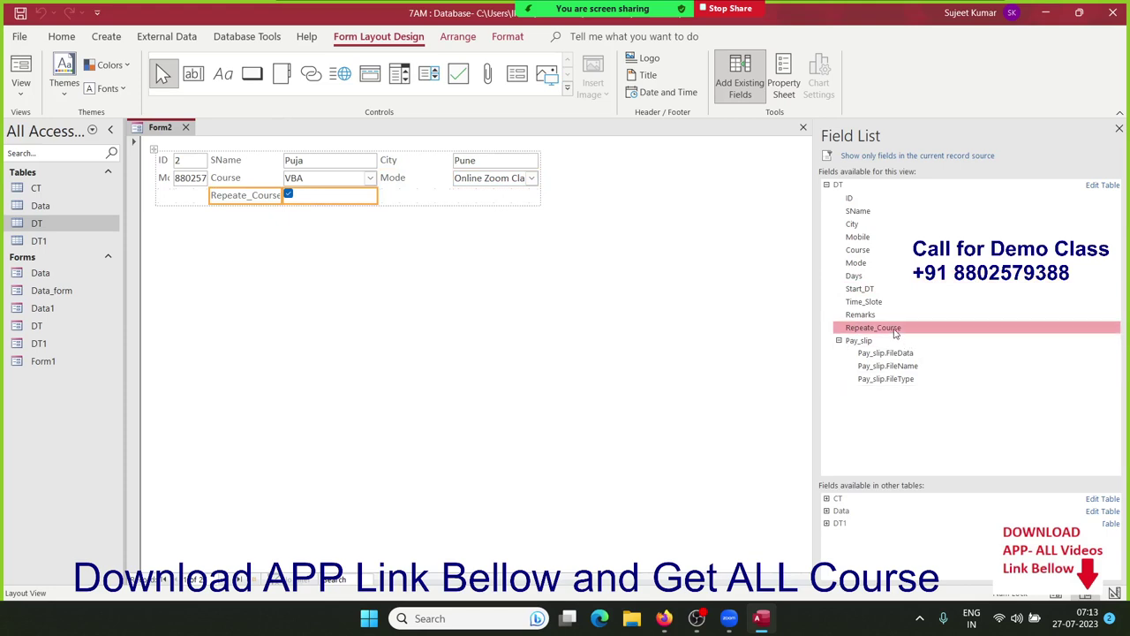
{"action": "left_click", "coordinate": [490, 280]}
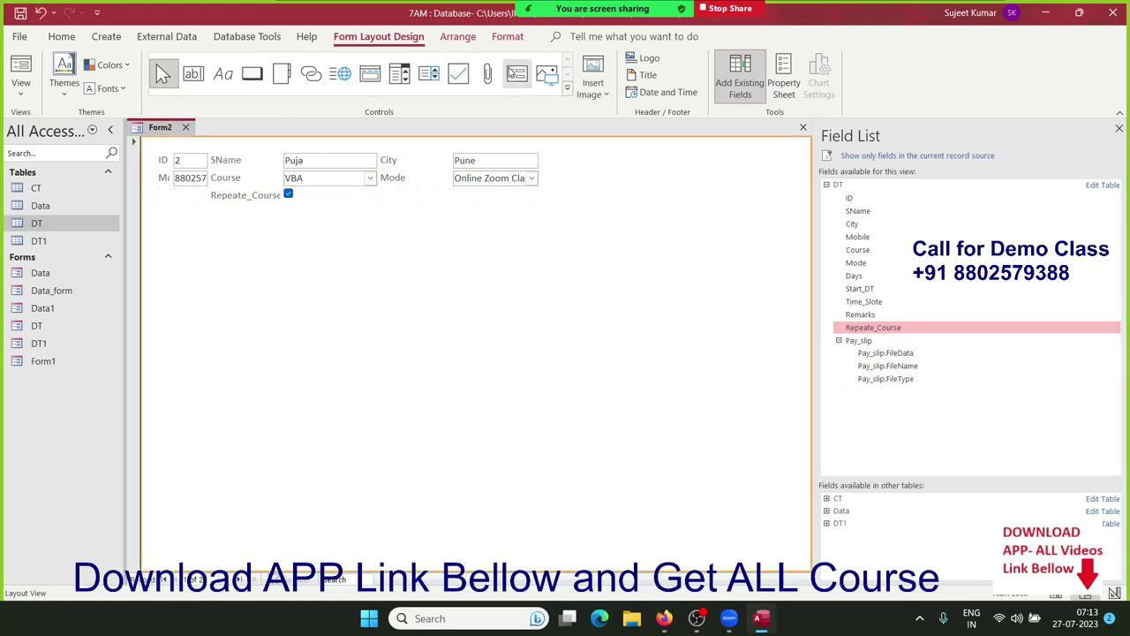
Save Form2 under its existing name and close it.
{"action": "left_click", "coordinate": [187, 128]}
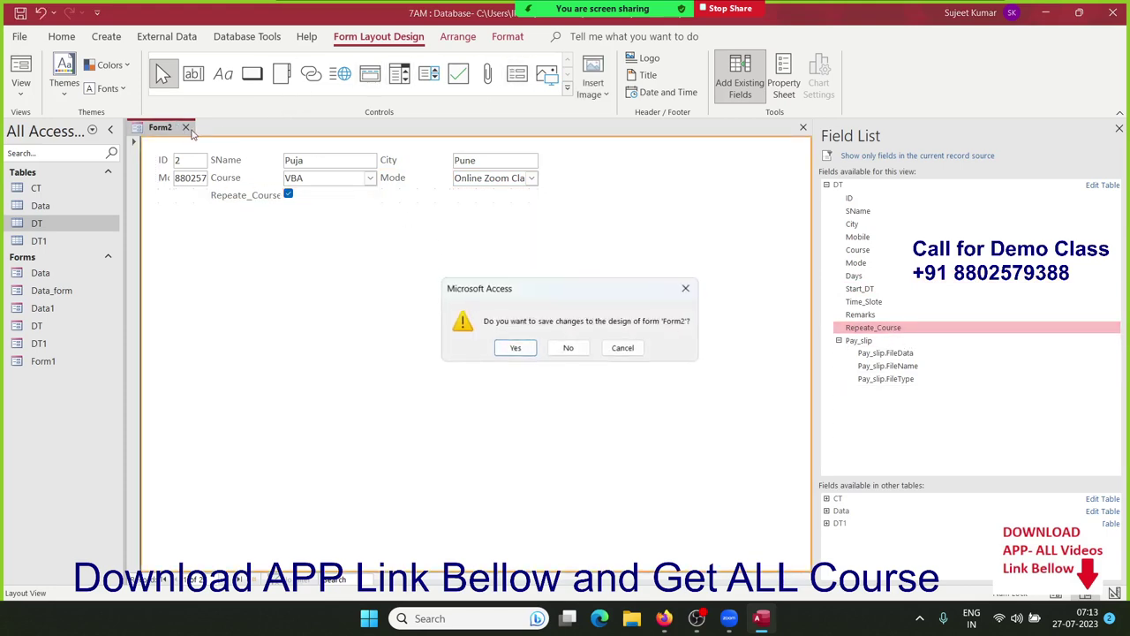
{"action": "left_click", "coordinate": [518, 346]}
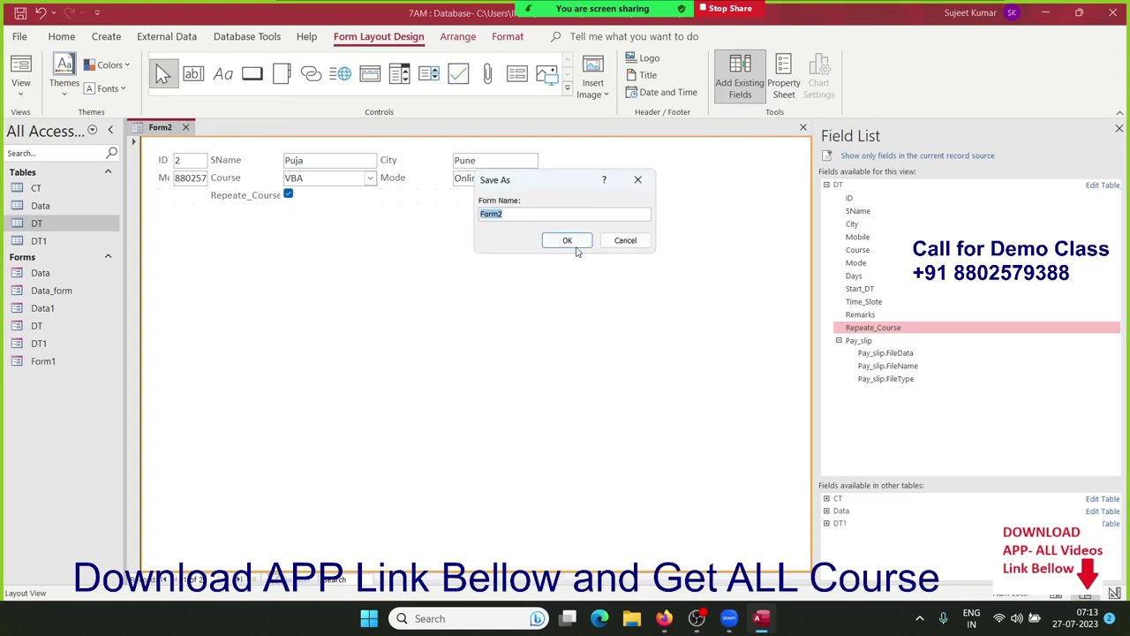
{"action": "left_click", "coordinate": [567, 241]}
{"action": "left_click", "coordinate": [106, 37]}
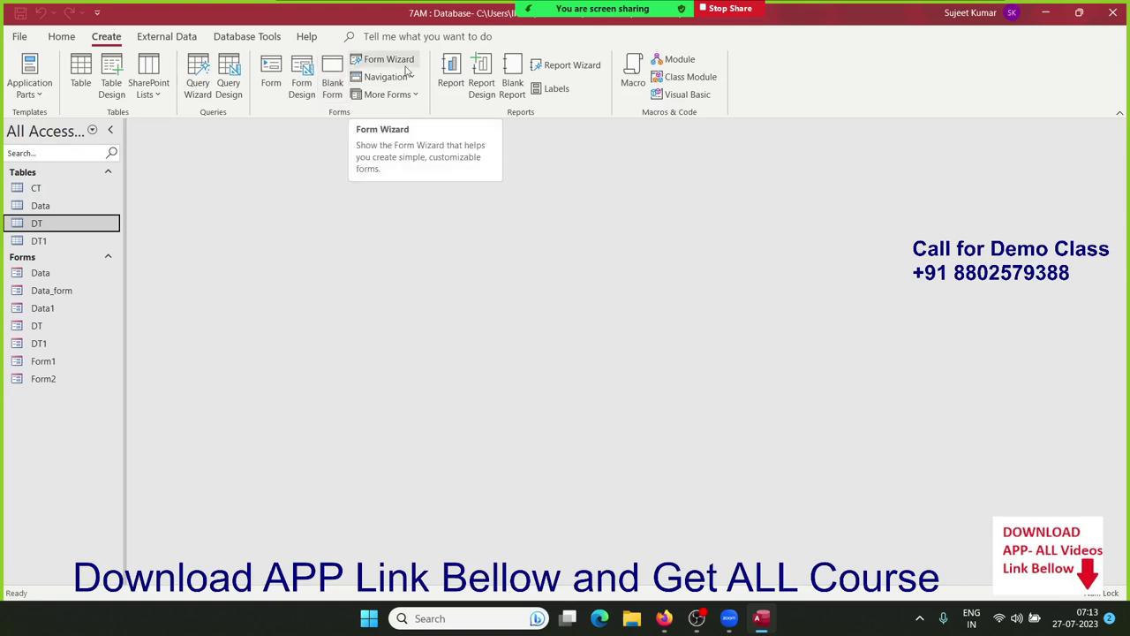
In the Form Wizard, choose the DT table and include all of its fields.
{"action": "left_click", "coordinate": [389, 59]}
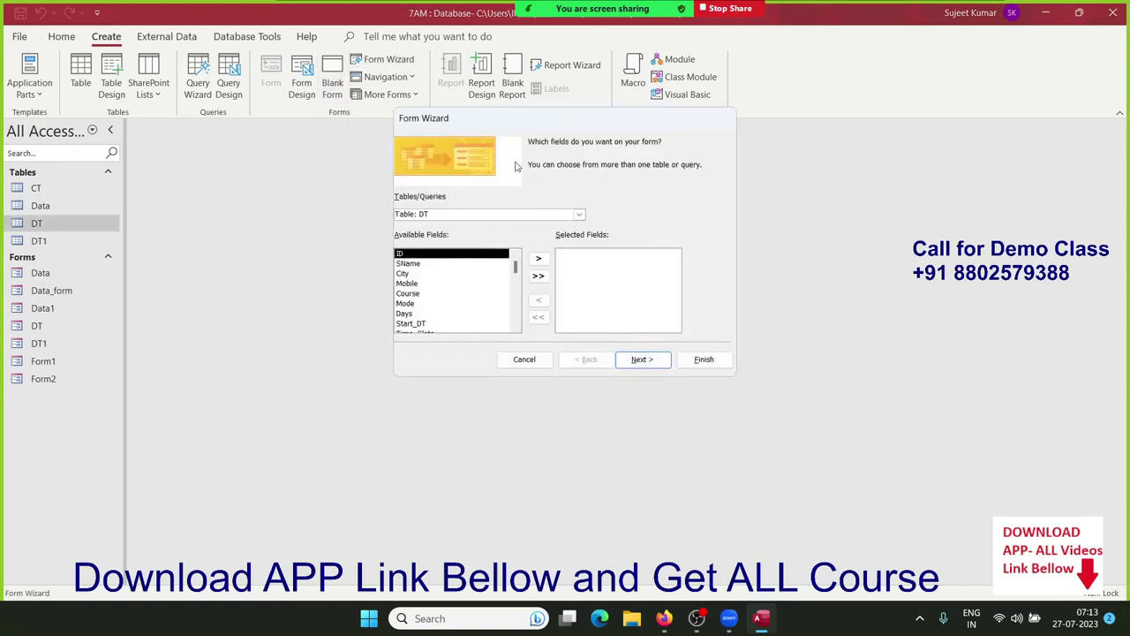
{"action": "left_click_drag", "start_coordinate": [505, 128], "coordinate": [473, 188]}
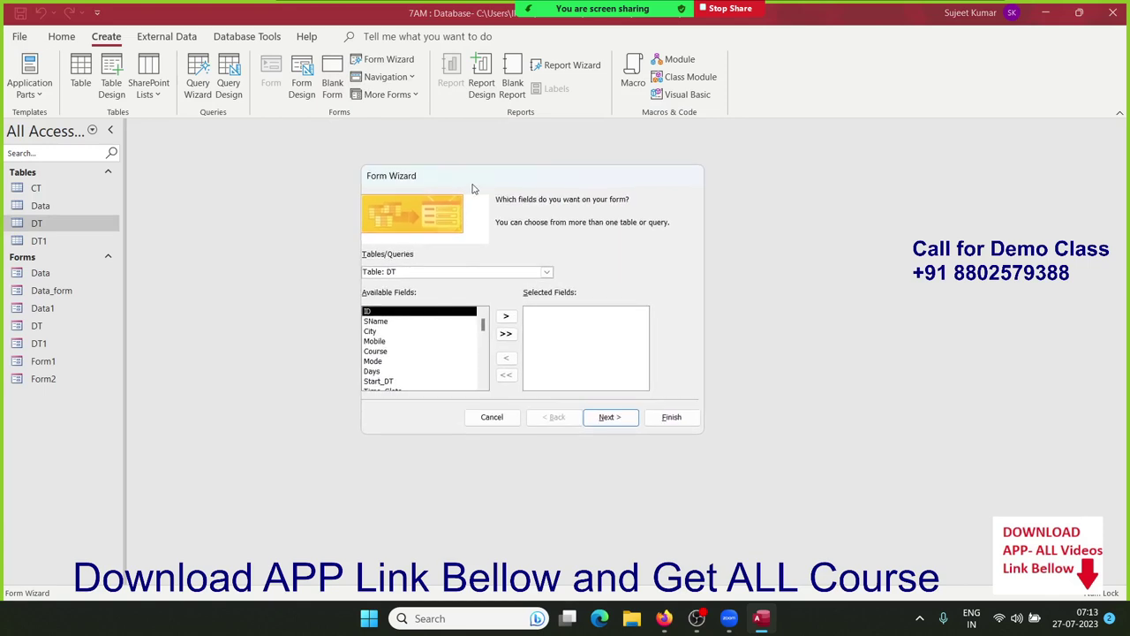
{"action": "left_click", "coordinate": [484, 272]}
{"action": "left_click", "coordinate": [549, 273]}
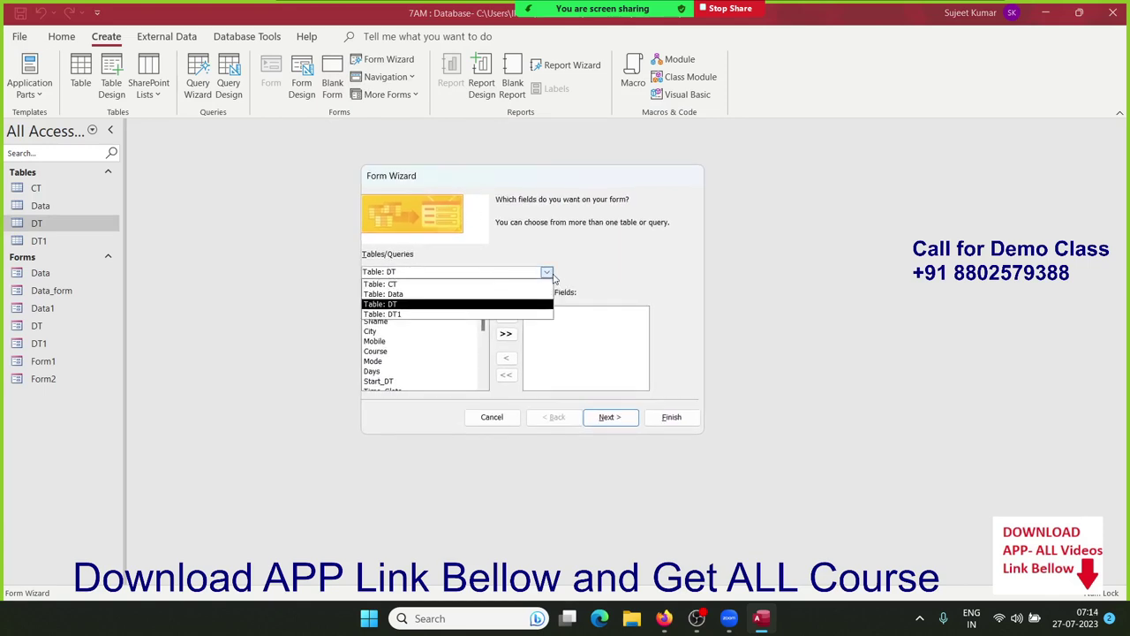
{"action": "left_click", "coordinate": [552, 276]}
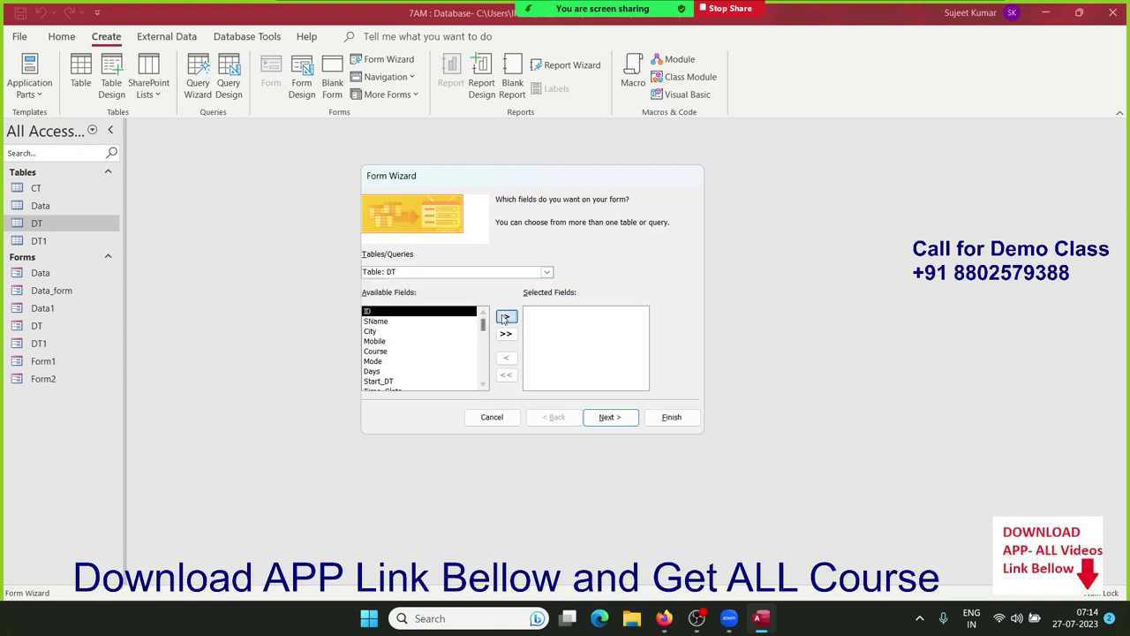
{"action": "left_click", "coordinate": [504, 318]}
{"action": "left_click", "coordinate": [504, 318]}
{"action": "double_click", "coordinate": [504, 318]}
{"action": "triple_click", "coordinate": [504, 317]}
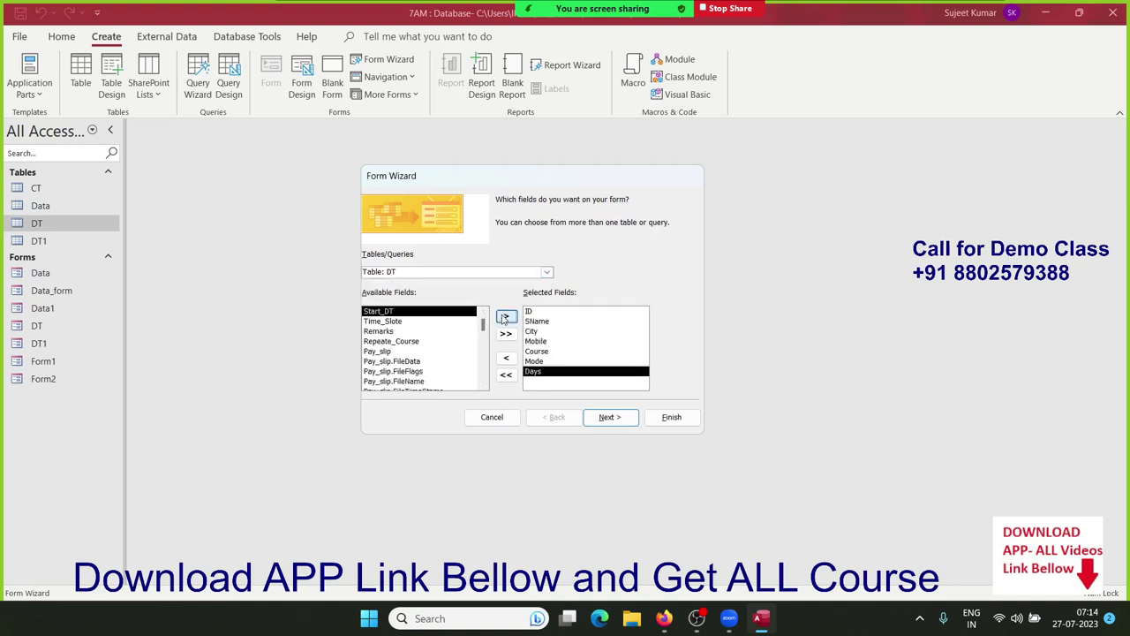
{"action": "double_click", "coordinate": [504, 317]}
{"action": "triple_click", "coordinate": [504, 318]}
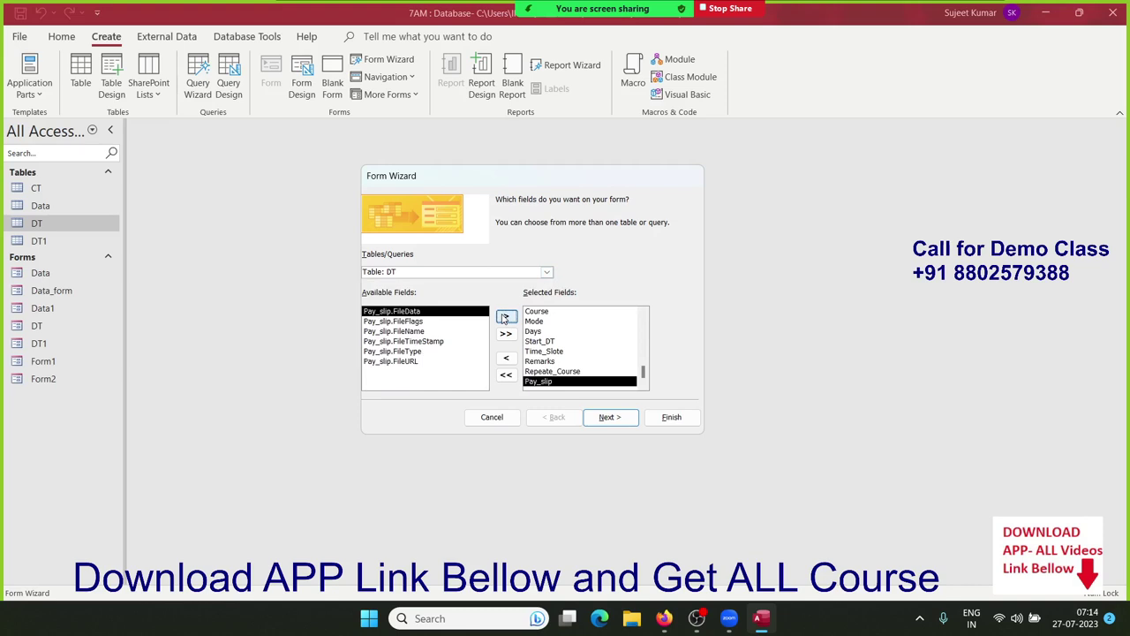
Pick the Columnar layout and finish the wizard with the title DT2.
{"action": "left_click", "coordinate": [605, 417]}
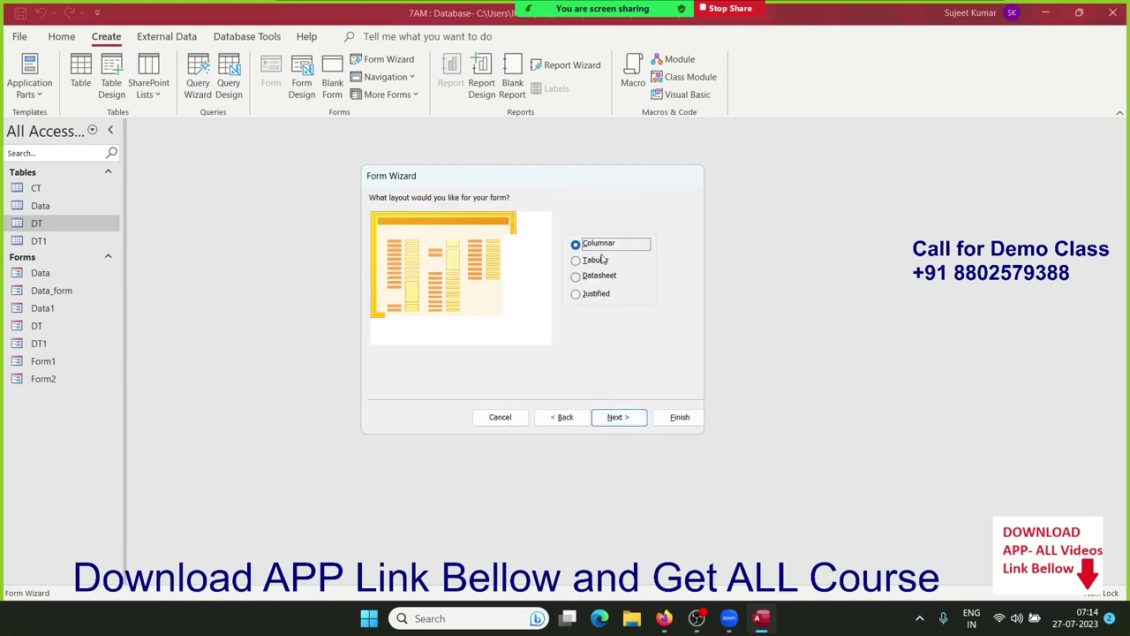
{"action": "left_click", "coordinate": [592, 298]}
{"action": "left_click", "coordinate": [598, 279]}
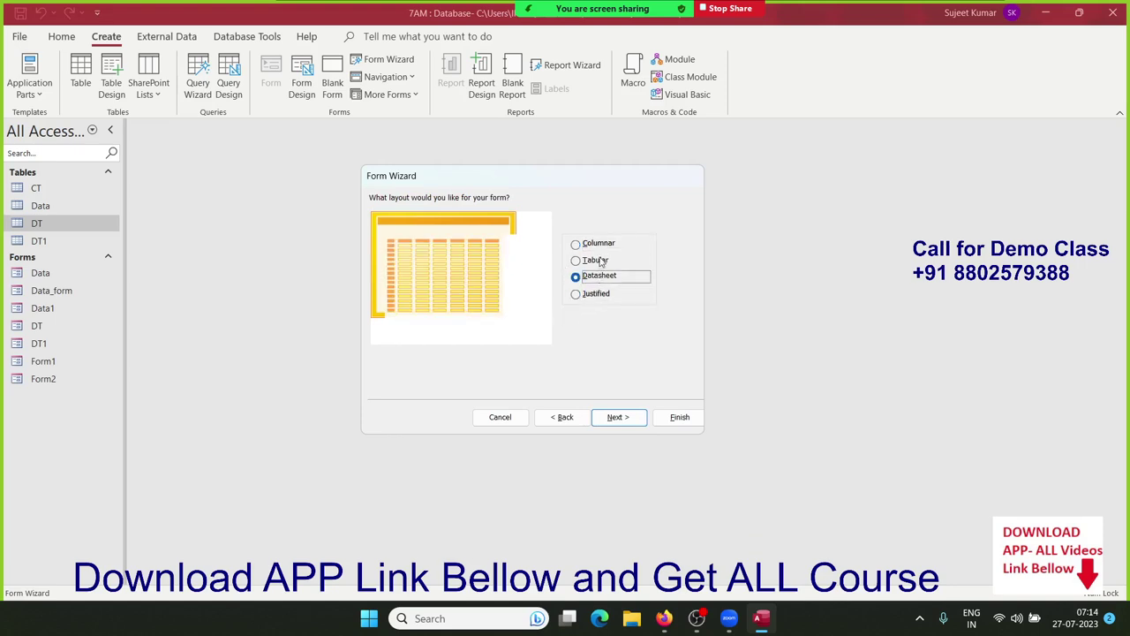
{"action": "left_click", "coordinate": [602, 260]}
{"action": "left_click", "coordinate": [604, 246]}
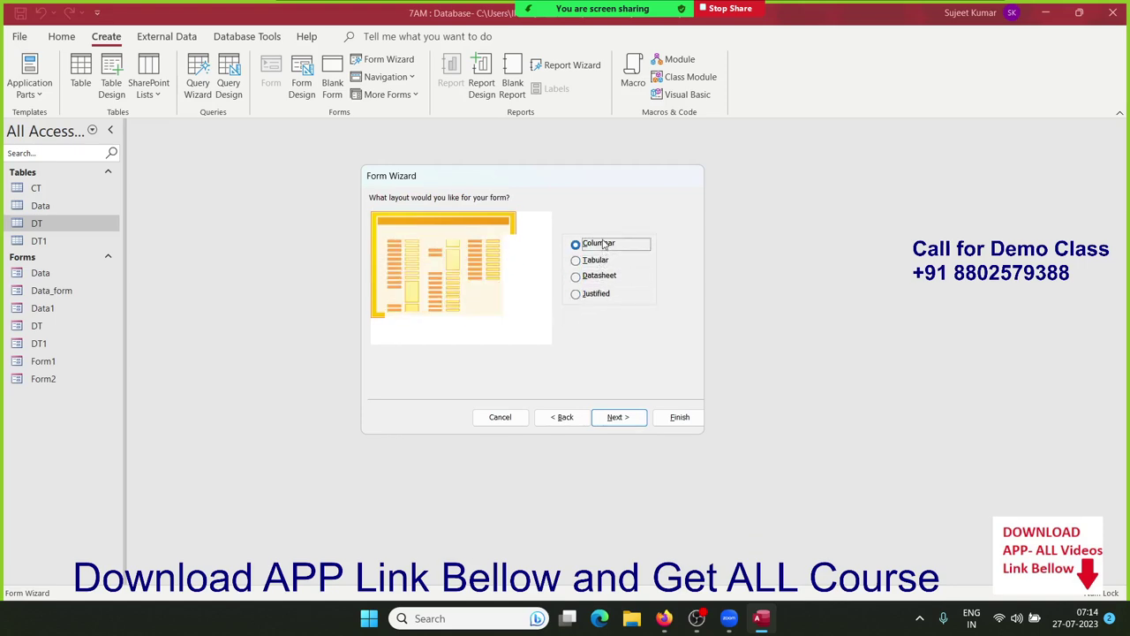
{"action": "left_click", "coordinate": [618, 419]}
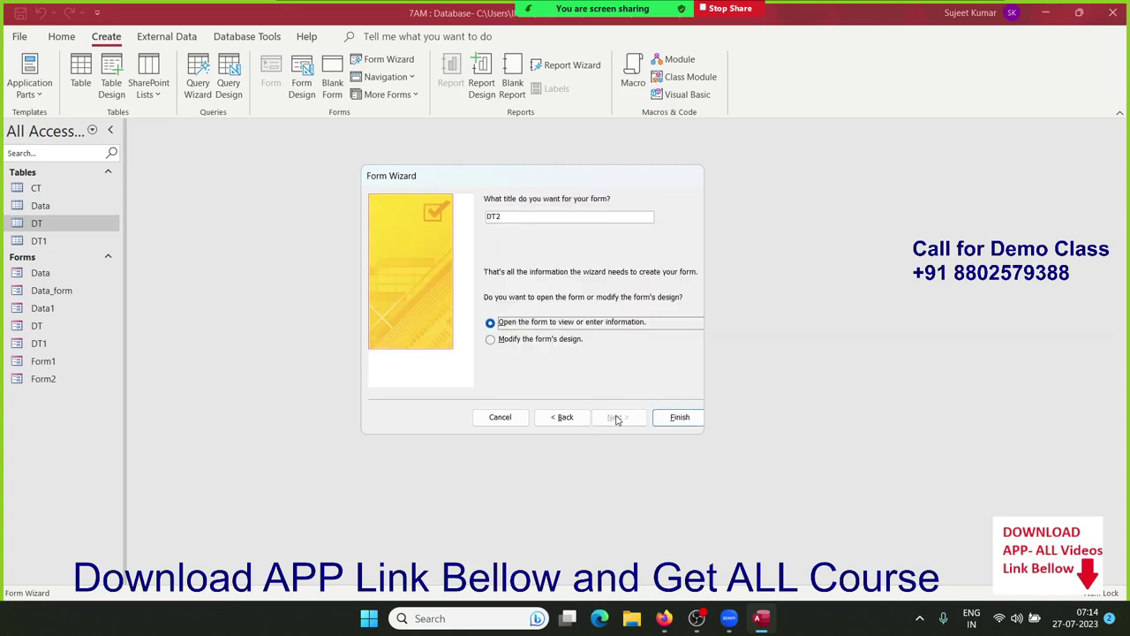
{"action": "left_click", "coordinate": [677, 419]}
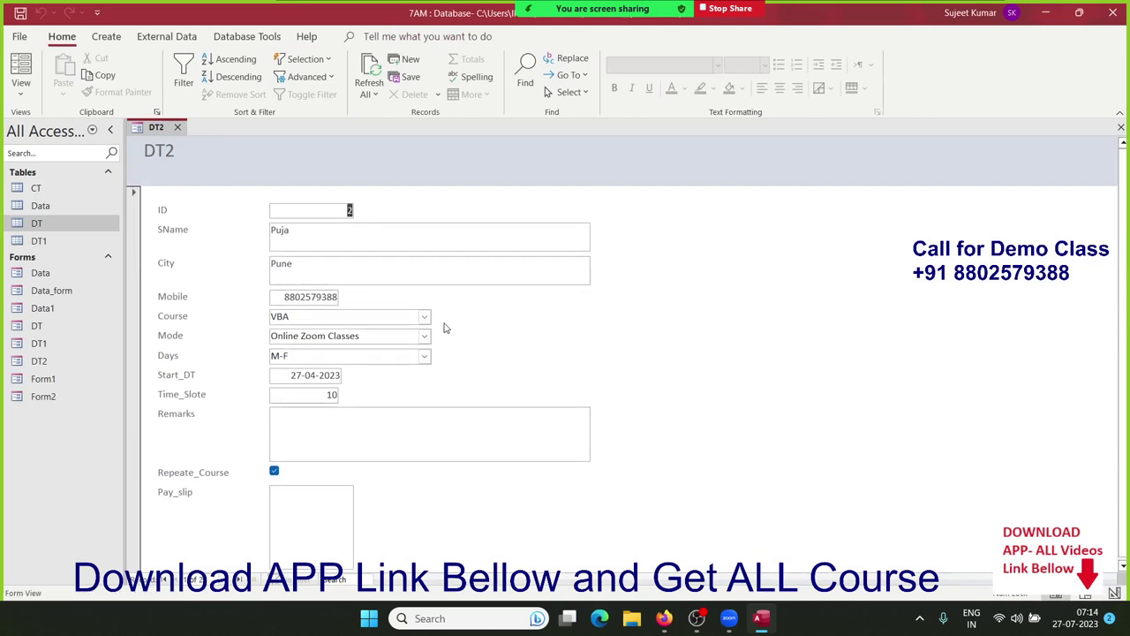
Close DT2 and create a new Horizontal Tabs navigation form.
{"action": "left_click", "coordinate": [177, 128]}
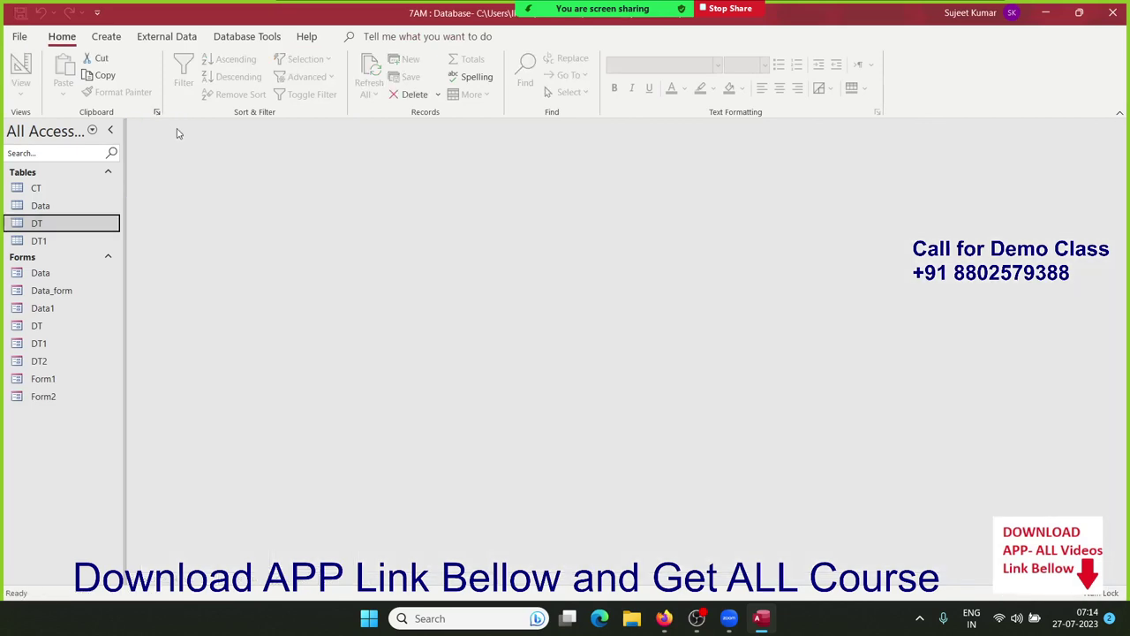
{"action": "left_click", "coordinate": [108, 37]}
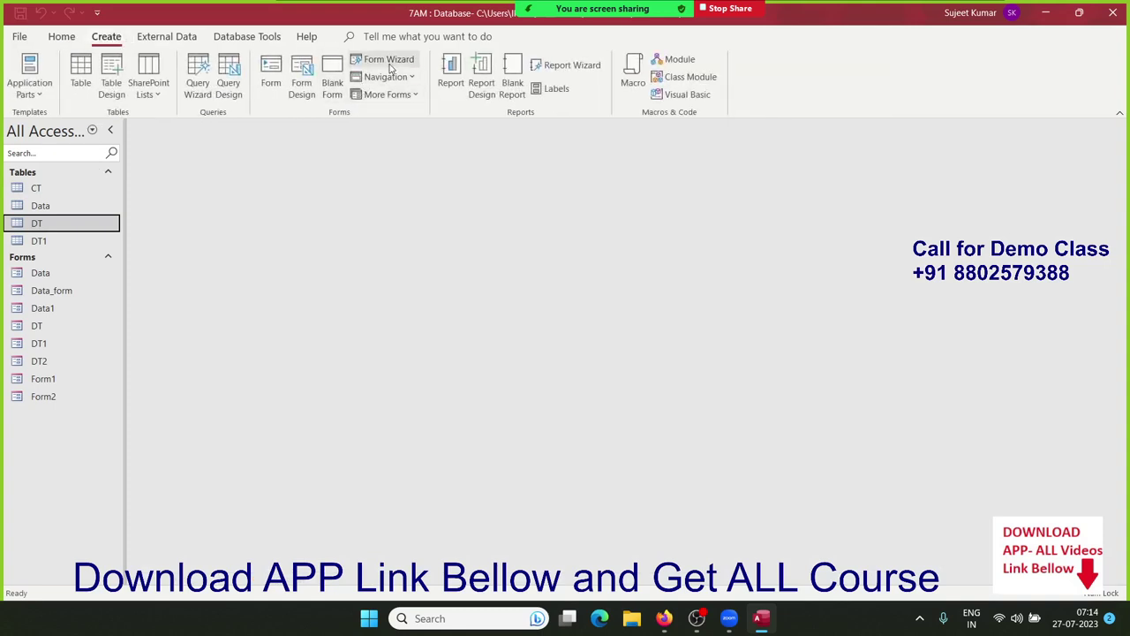
{"action": "left_click", "coordinate": [412, 78]}
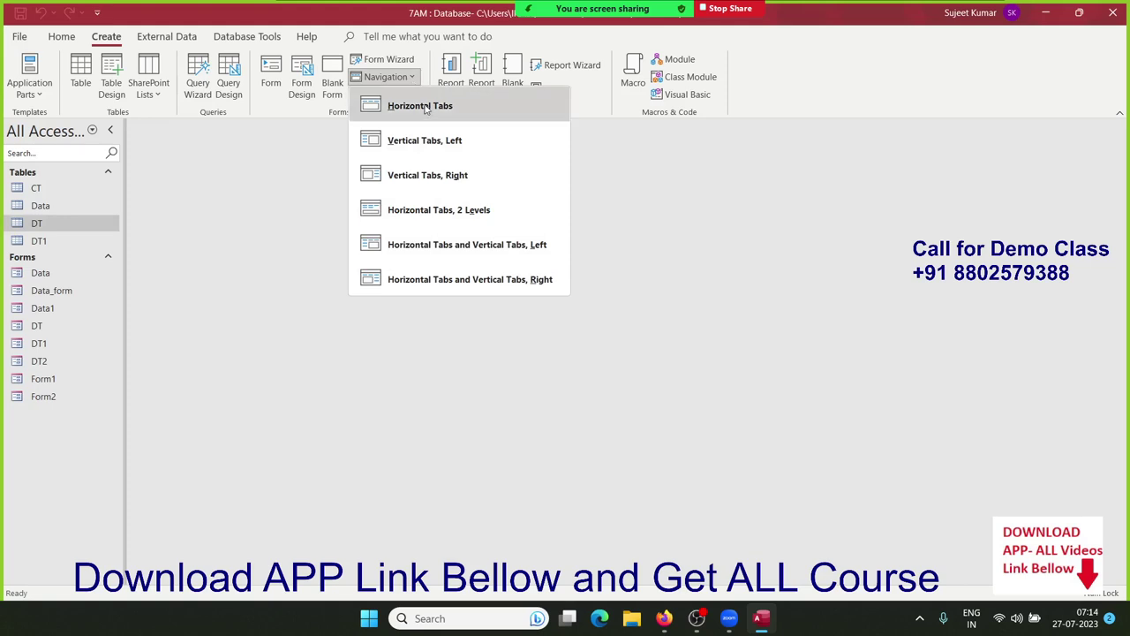
{"action": "left_click", "coordinate": [420, 106]}
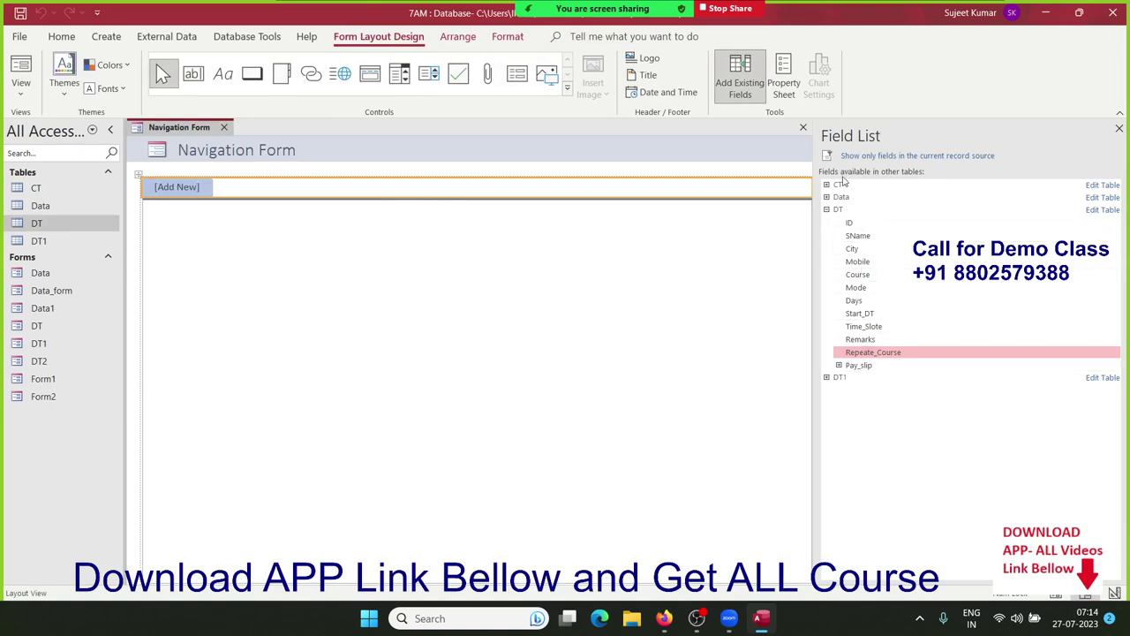
{"action": "left_click", "coordinate": [477, 275]}
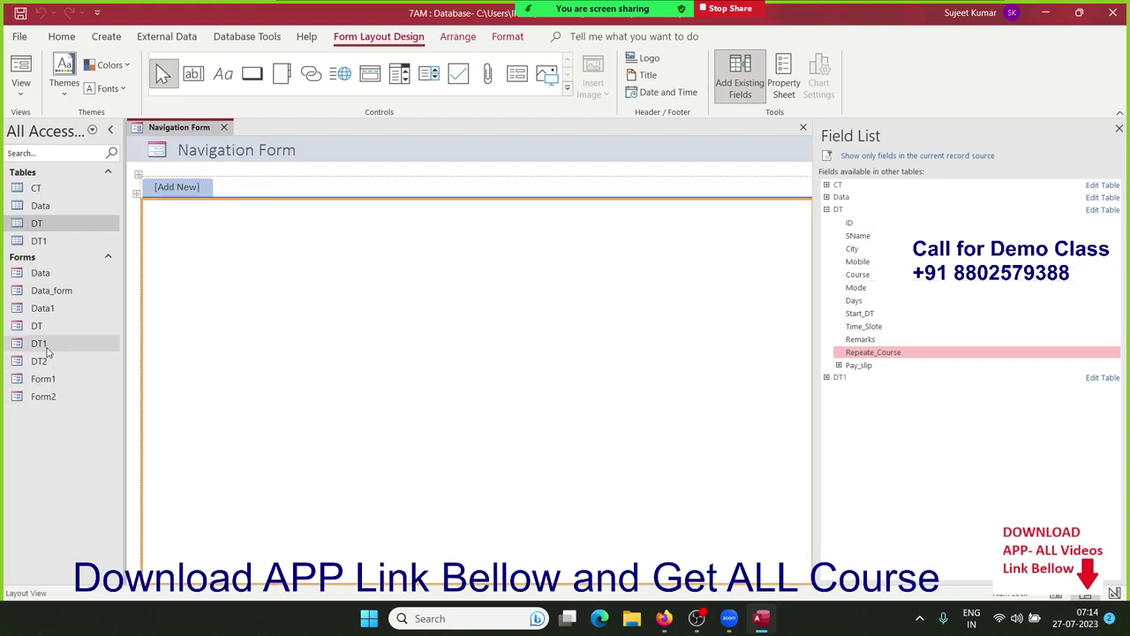
Stack the DT1, DT and Data1 forms in the body and save it as Navigation Form.
{"action": "left_click_drag", "start_coordinate": [49, 346], "coordinate": [205, 299]}
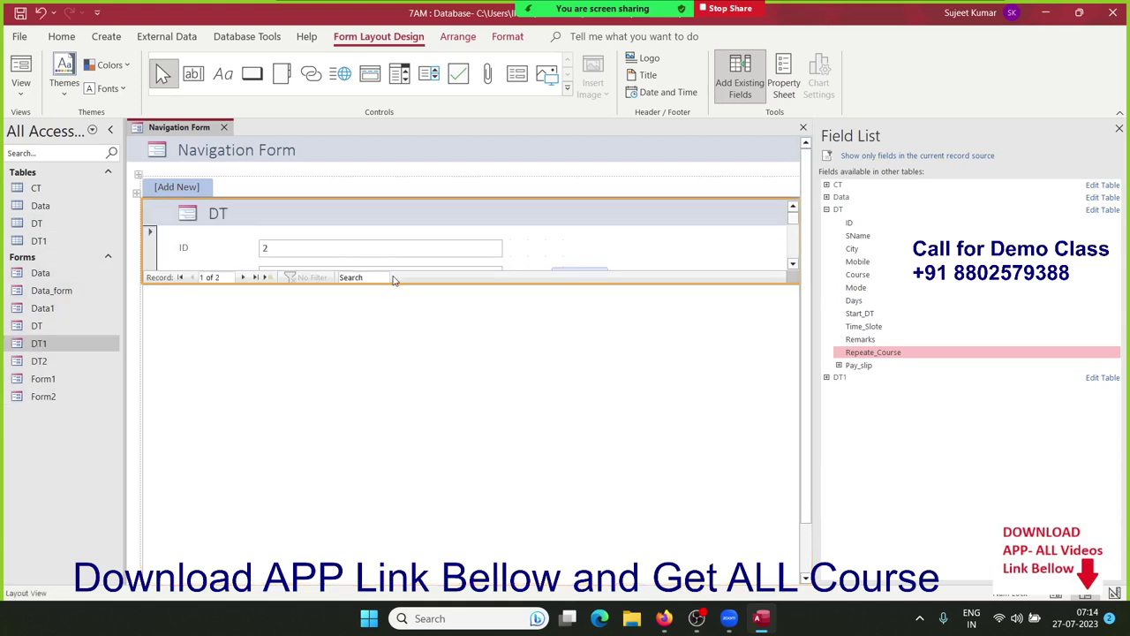
{"action": "left_click_drag", "start_coordinate": [393, 282], "coordinate": [393, 346]}
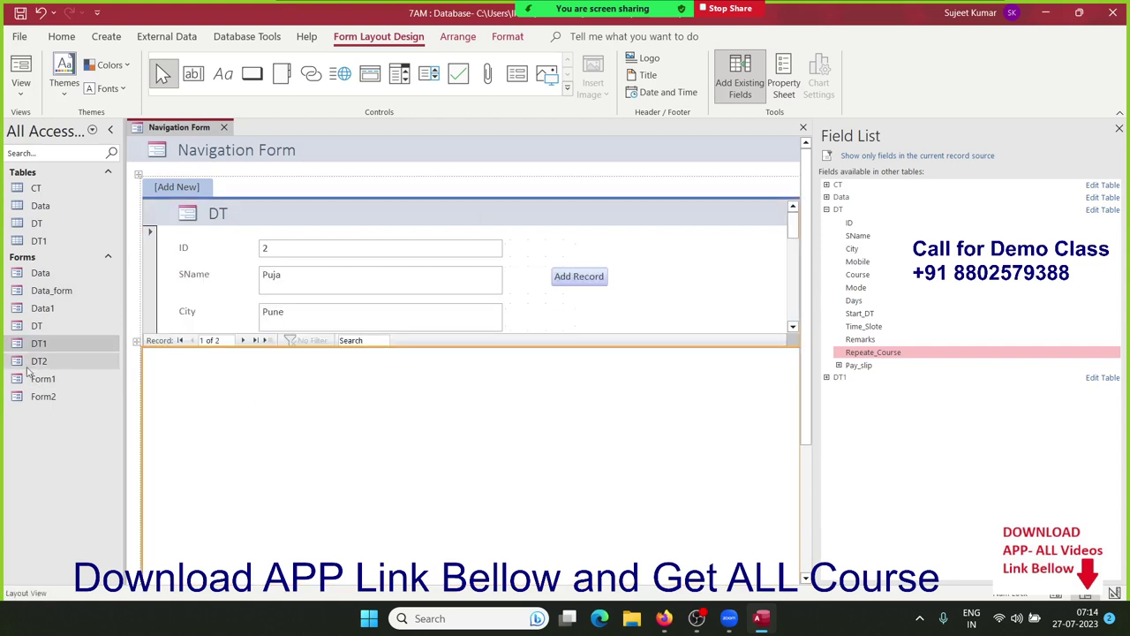
{"action": "mouse_move", "coordinate": [37, 325]}
{"action": "left_mouse_down"}
{"action": "mouse_move", "coordinate": [258, 436]}
{"action": "mouse_move", "coordinate": [322, 447]}
{"action": "left_mouse_up"}
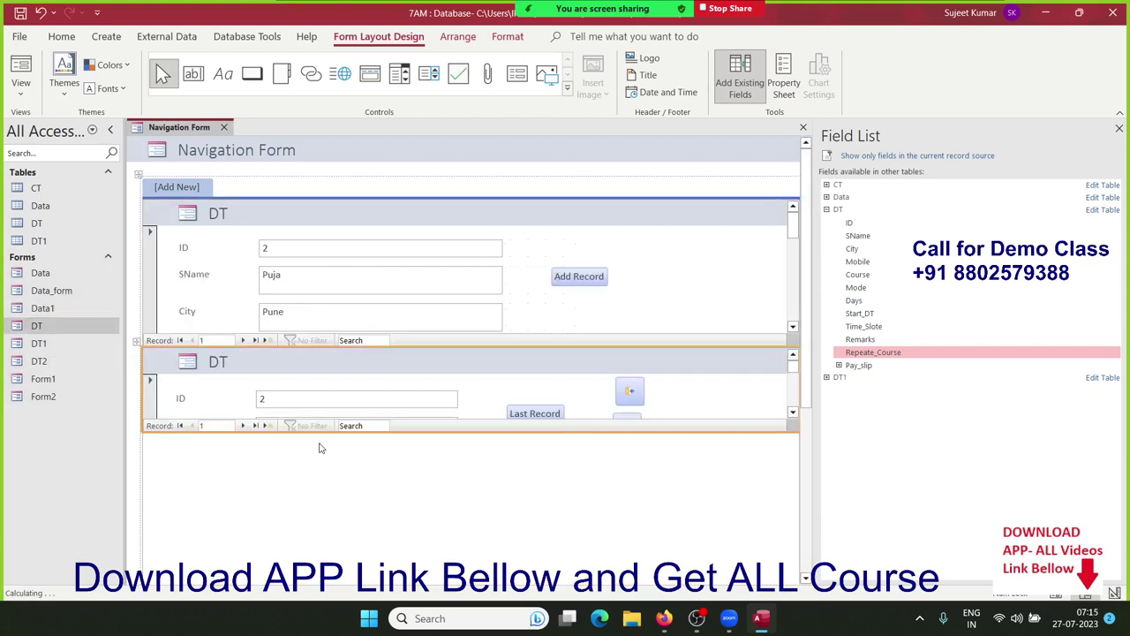
{"action": "left_click_drag", "start_coordinate": [42, 308], "coordinate": [285, 492]}
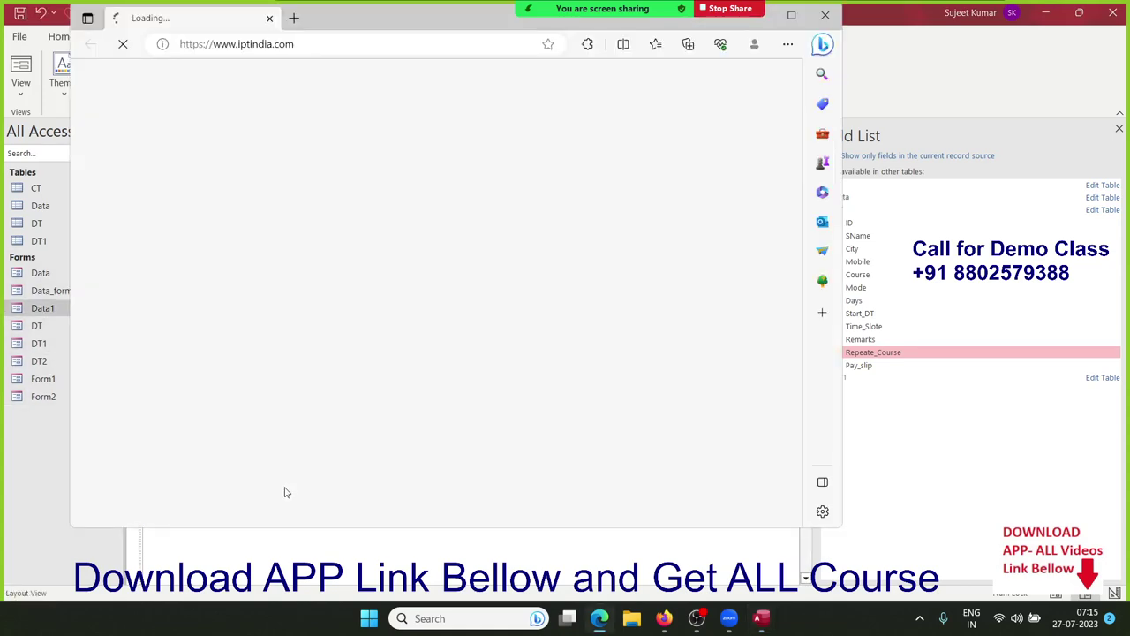
{"action": "left_click", "coordinate": [825, 17]}
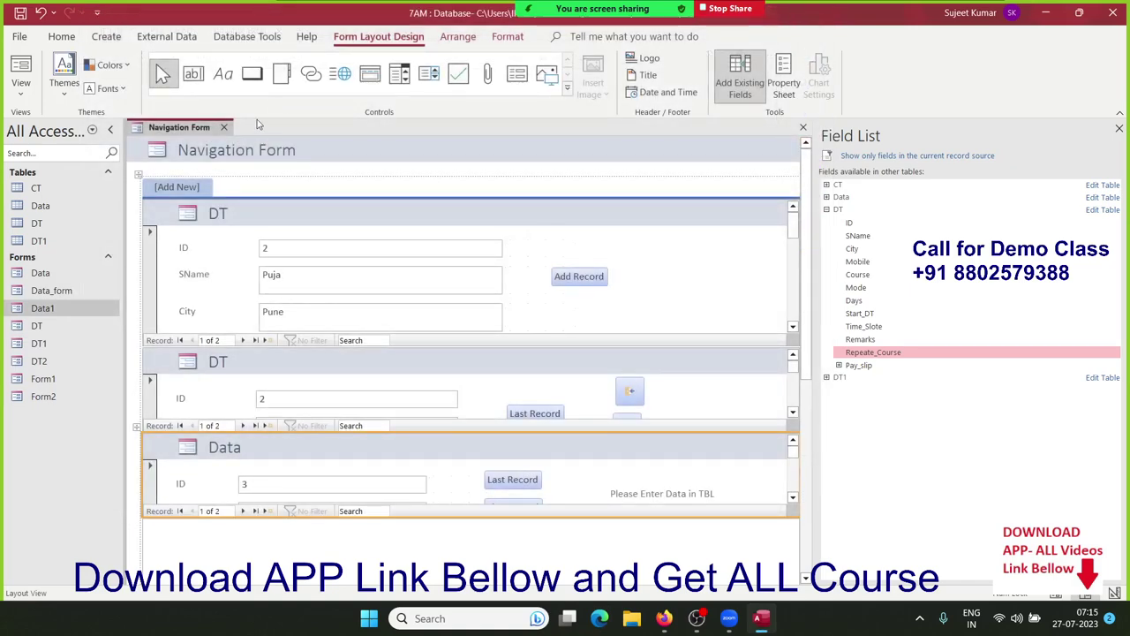
{"action": "left_click", "coordinate": [223, 127]}
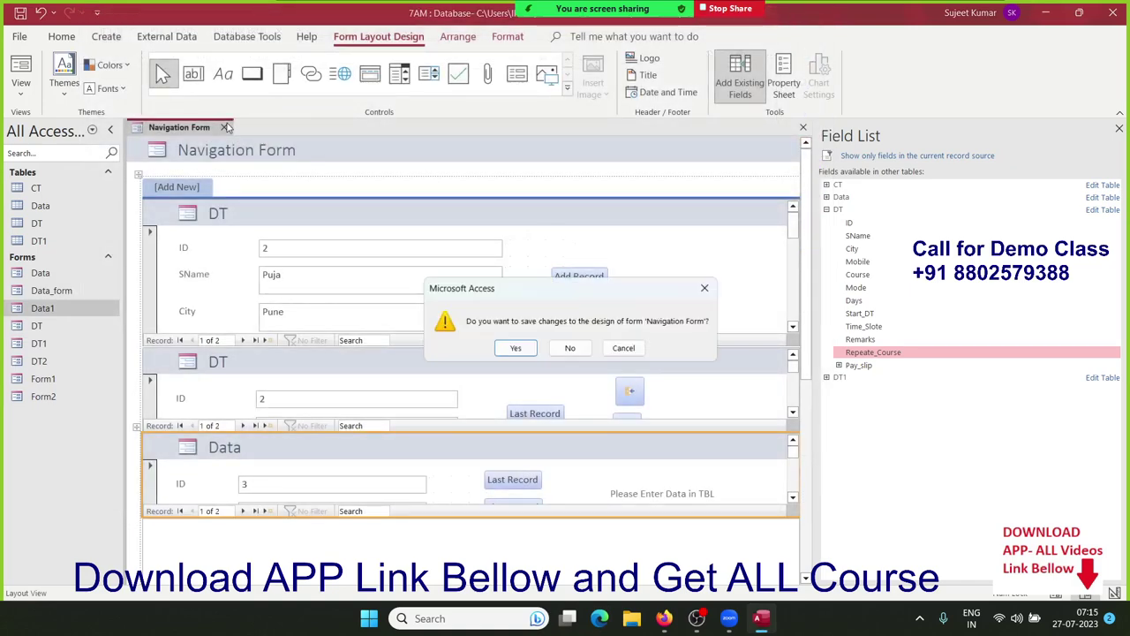
{"action": "left_click", "coordinate": [517, 348]}
{"action": "left_click", "coordinate": [570, 240]}
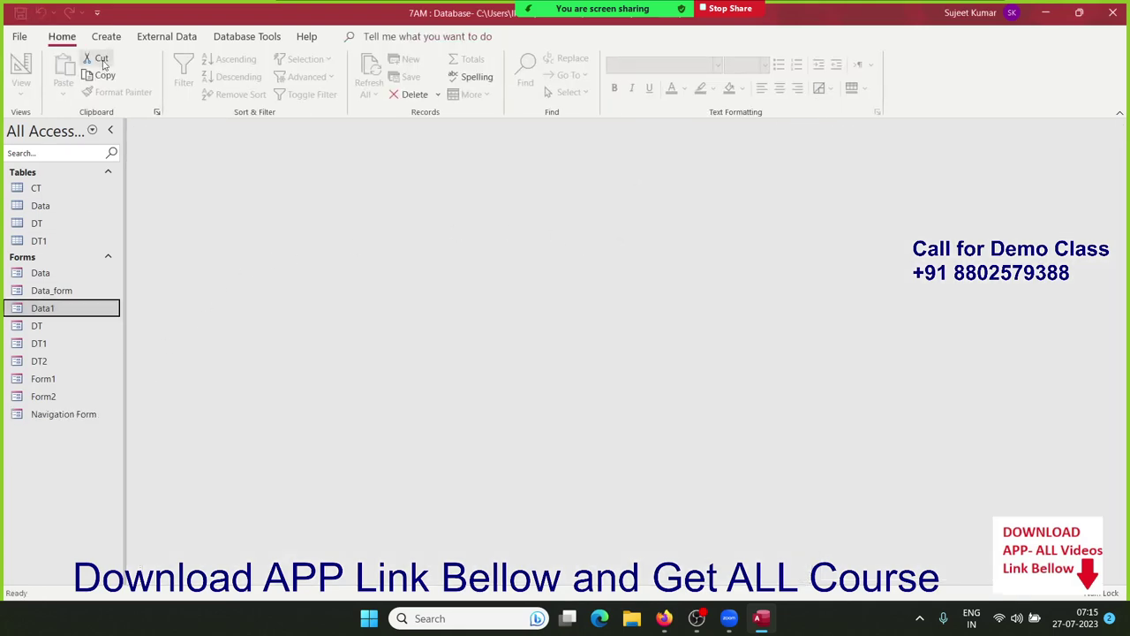
Create a Vertical Tabs, Left navigation form and widen its tab column.
{"action": "left_click", "coordinate": [106, 36]}
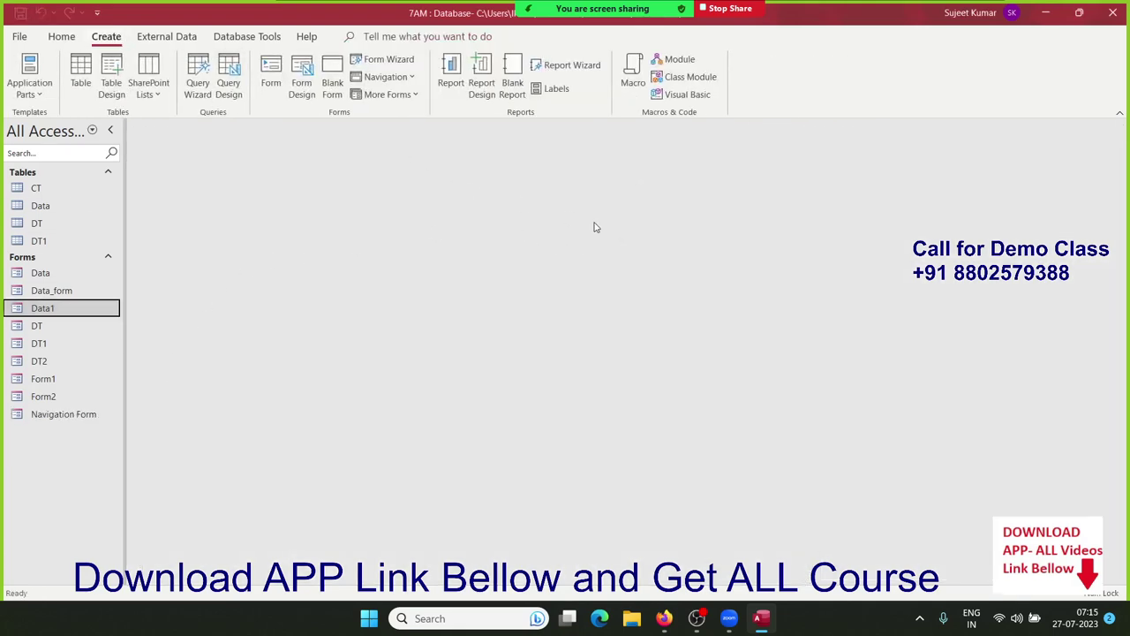
{"action": "left_click", "coordinate": [417, 82]}
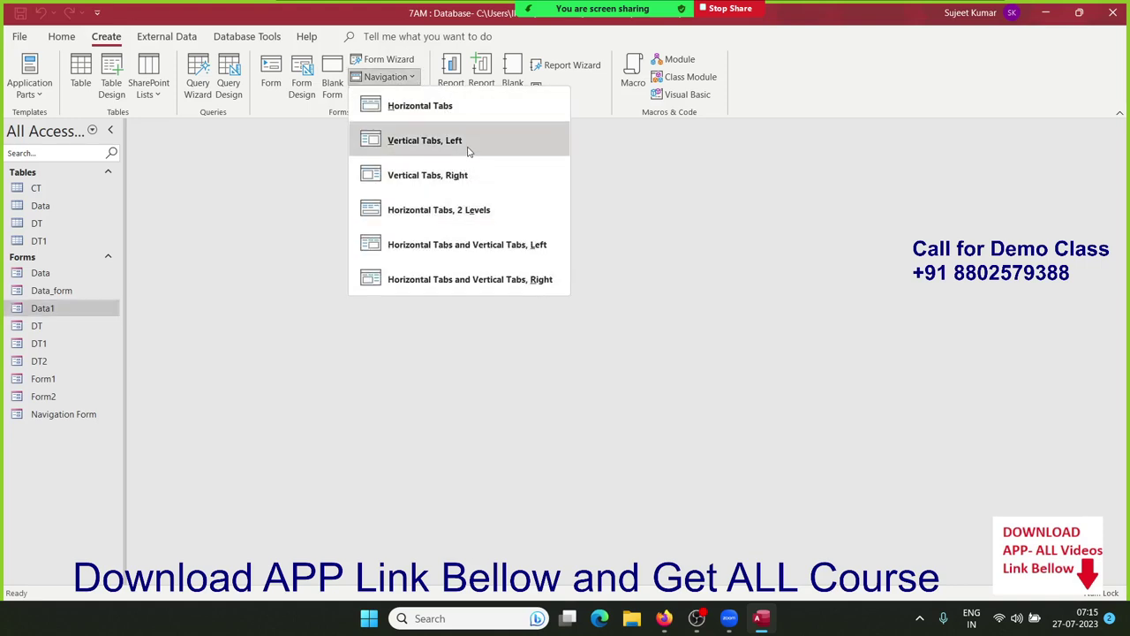
{"action": "left_click", "coordinate": [468, 149]}
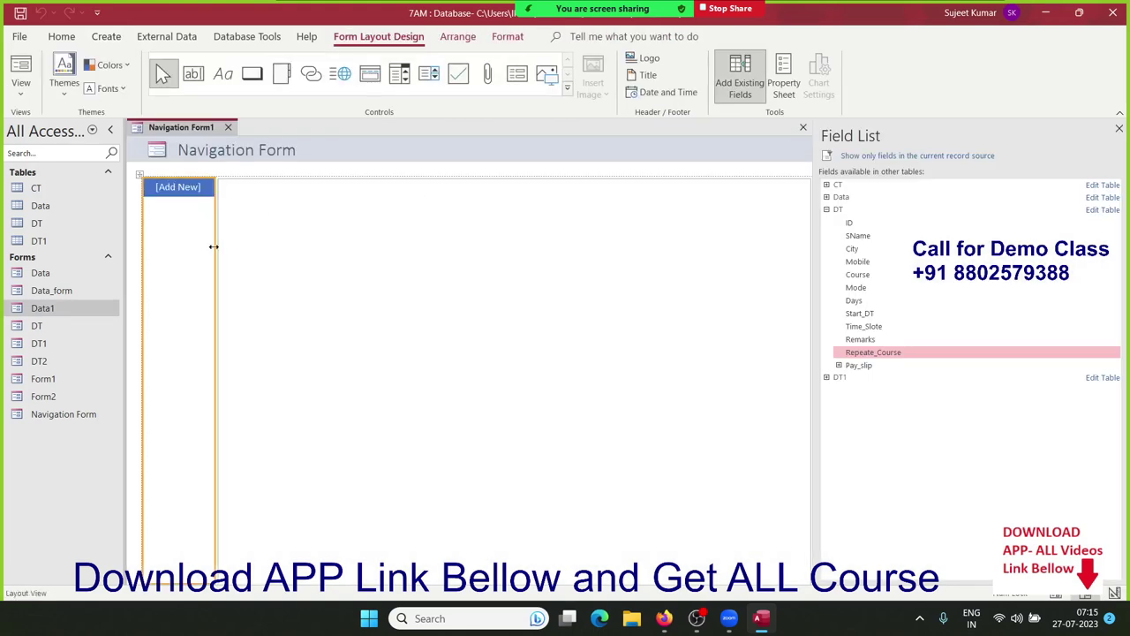
{"action": "left_click_drag", "start_coordinate": [215, 247], "coordinate": [271, 247]}
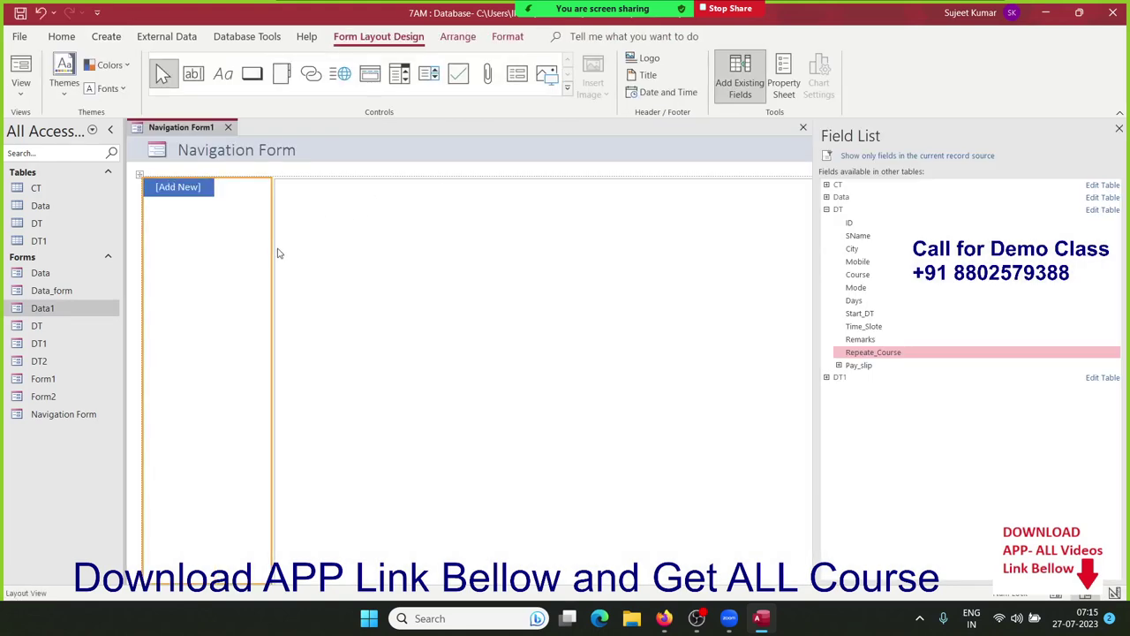
Add DT, DT1, Form1, DT1 and Data as tabs and save as Navigation Form1.
{"action": "left_click_drag", "start_coordinate": [48, 325], "coordinate": [188, 236]}
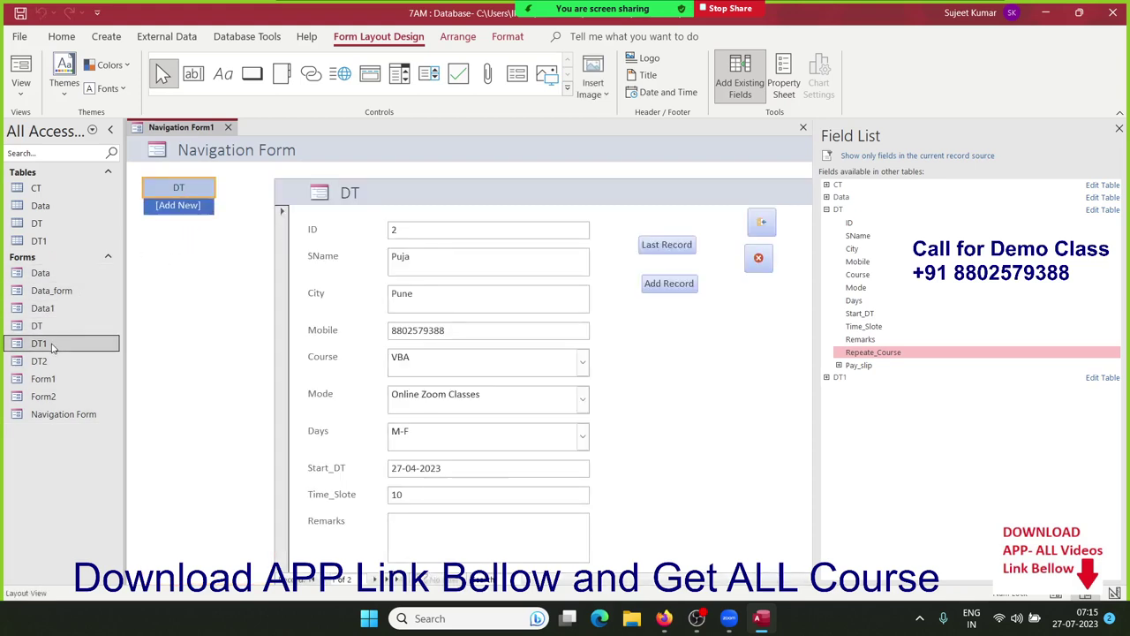
{"action": "mouse_move", "coordinate": [44, 343]}
{"action": "left_mouse_down"}
{"action": "mouse_move", "coordinate": [165, 303]}
{"action": "mouse_move", "coordinate": [178, 222]}
{"action": "left_mouse_up"}
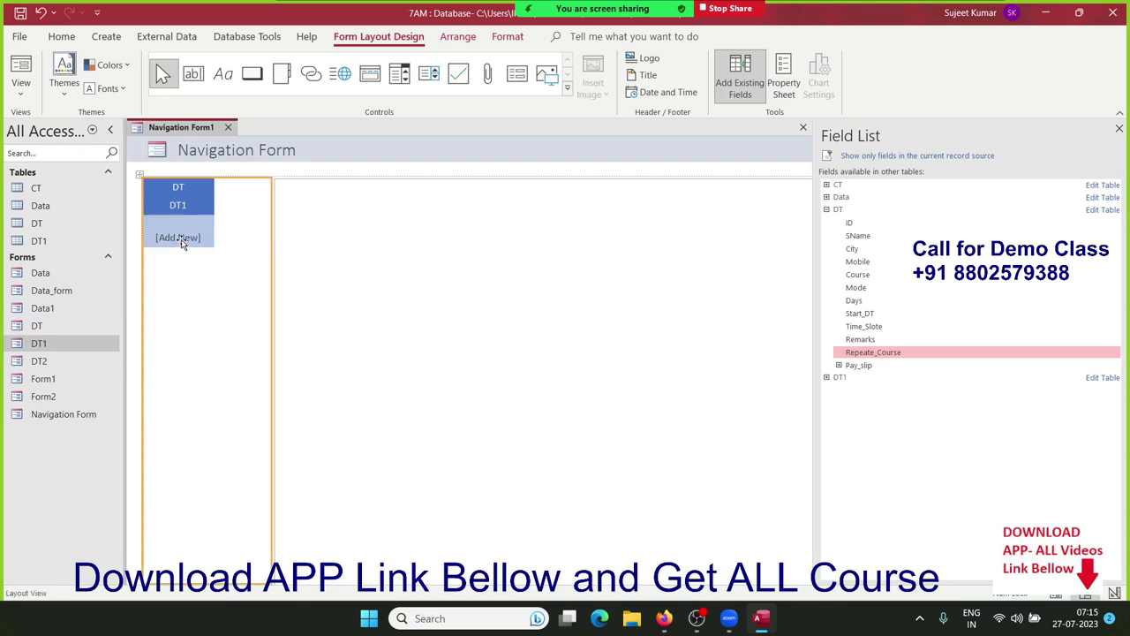
{"action": "left_click", "coordinate": [181, 238]}
{"action": "left_click", "coordinate": [188, 277]}
{"action": "mouse_move", "coordinate": [53, 360]}
{"action": "left_mouse_down"}
{"action": "mouse_move", "coordinate": [173, 226]}
{"action": "mouse_move", "coordinate": [149, 299]}
{"action": "mouse_move", "coordinate": [178, 225]}
{"action": "left_mouse_up"}
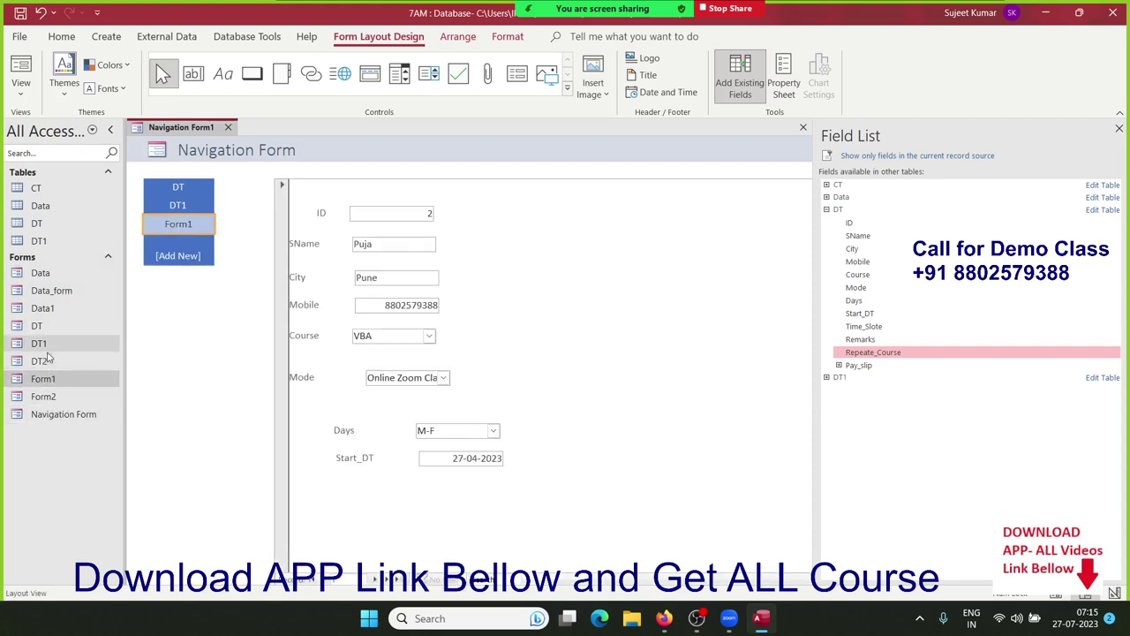
{"action": "left_click_drag", "start_coordinate": [45, 342], "coordinate": [178, 242]}
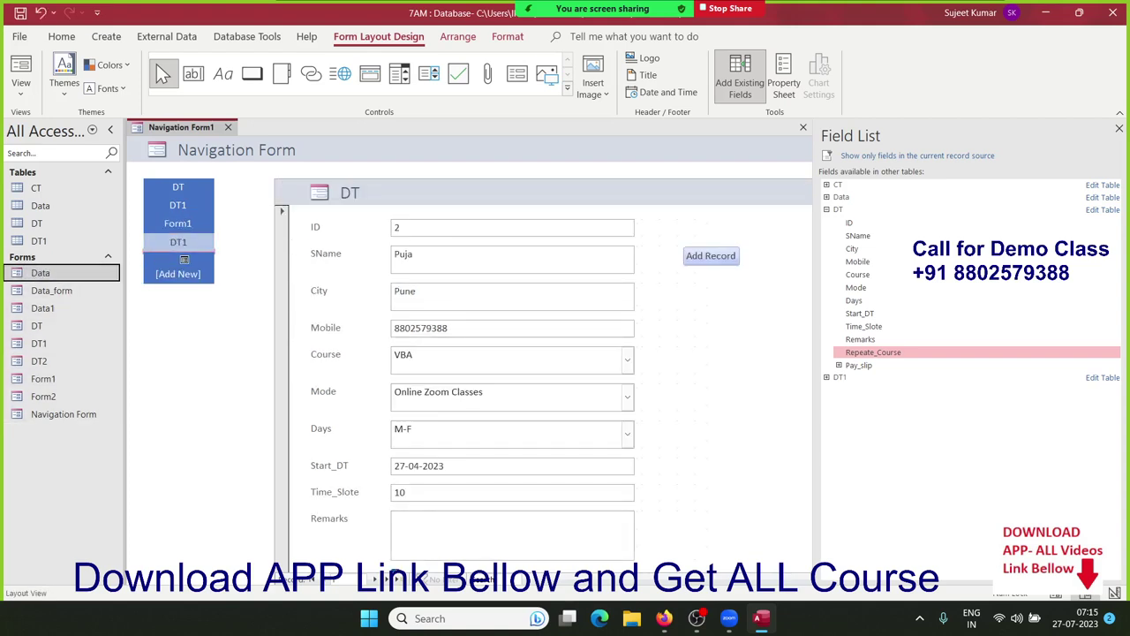
{"action": "left_click_drag", "start_coordinate": [62, 274], "coordinate": [181, 259]}
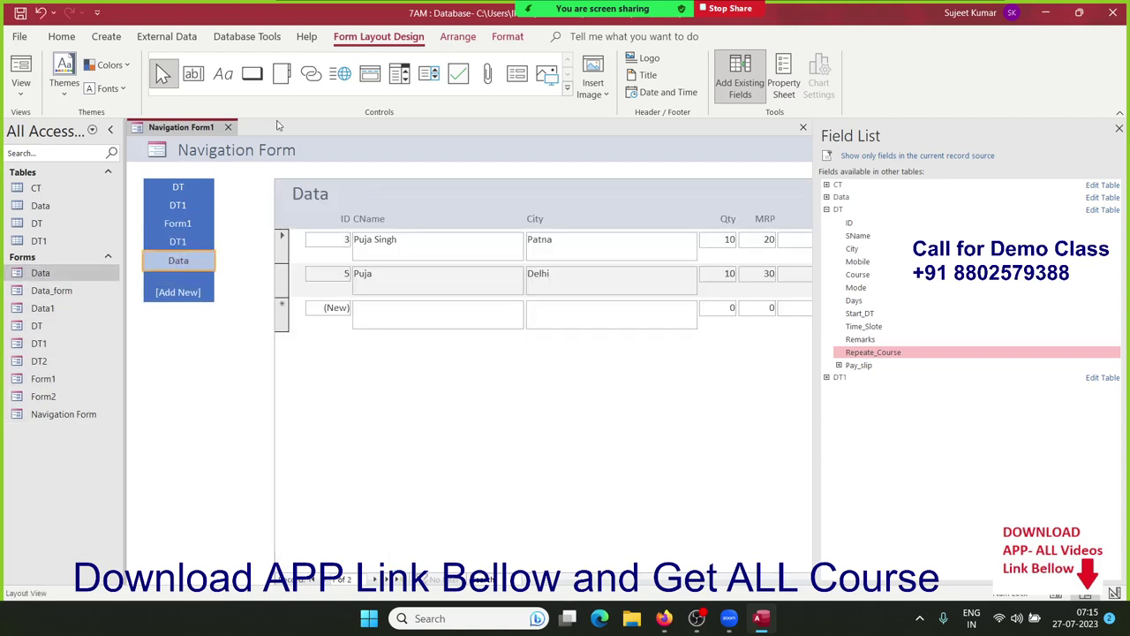
{"action": "left_click", "coordinate": [226, 127]}
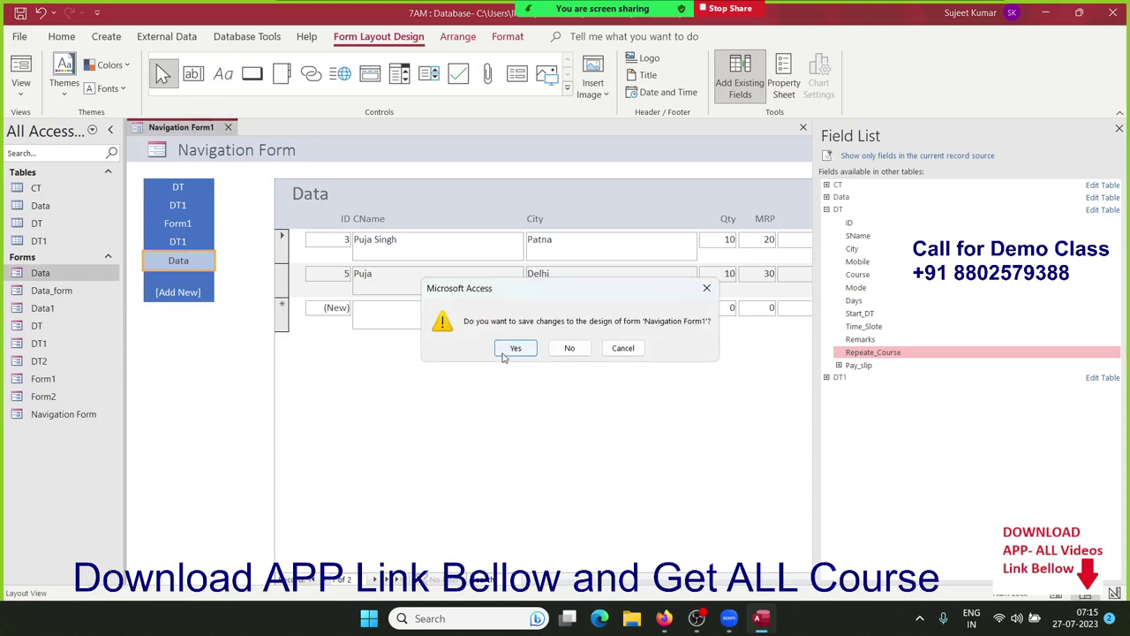
{"action": "left_click", "coordinate": [505, 351]}
{"action": "left_click", "coordinate": [566, 240]}
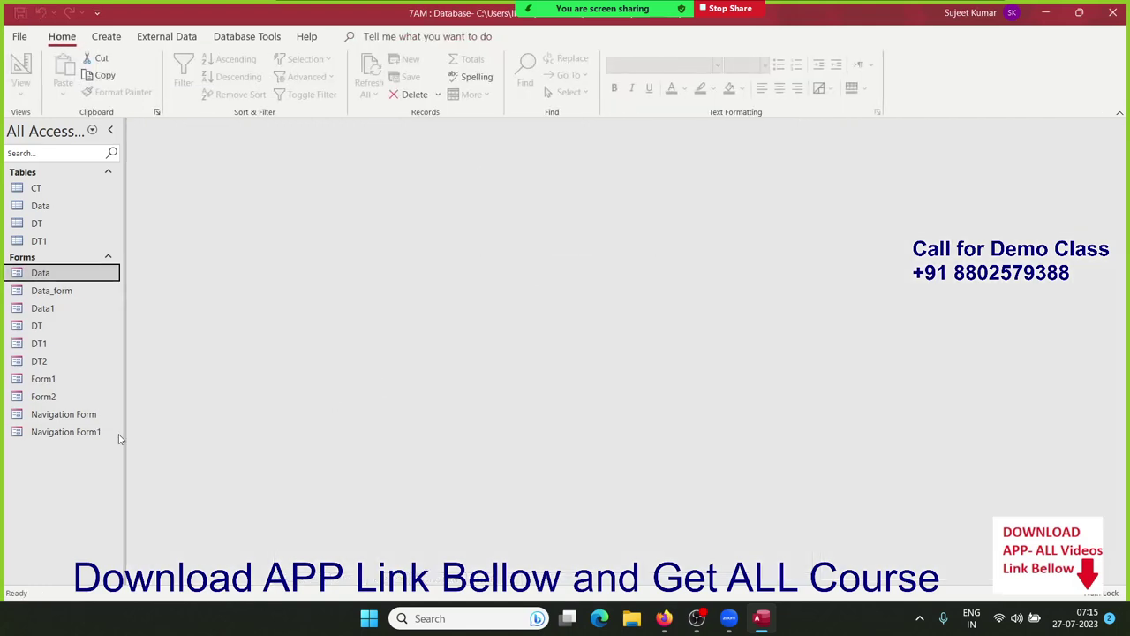
Open the saved Navigation Form to check it, then close it.
{"action": "left_click", "coordinate": [88, 421]}
{"action": "double_click", "coordinate": [89, 421]}
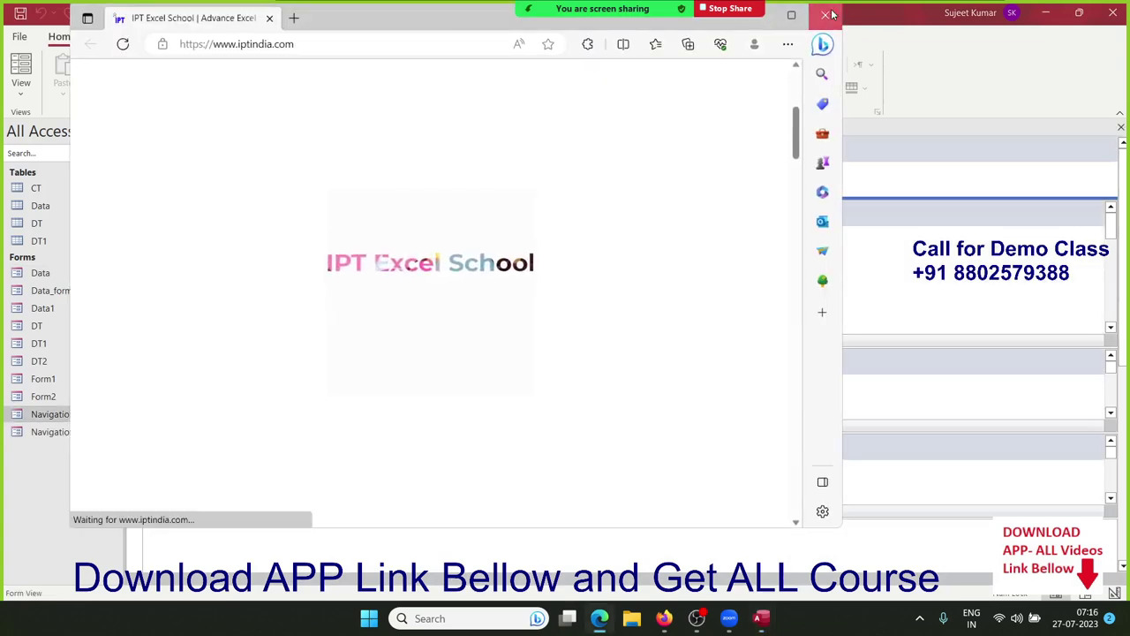
{"action": "left_click", "coordinate": [825, 14]}
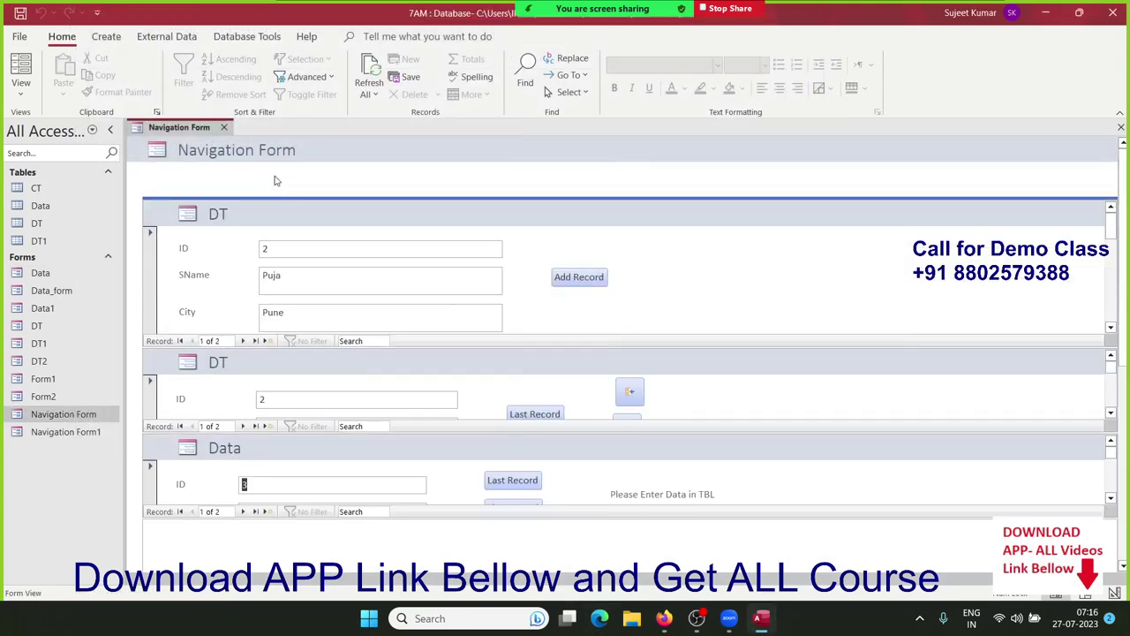
{"action": "left_click", "coordinate": [224, 128]}
Open Navigation Form1, cycle through its DT1, Form1, Data and DT tabs, then close it.
{"action": "double_click", "coordinate": [37, 432]}
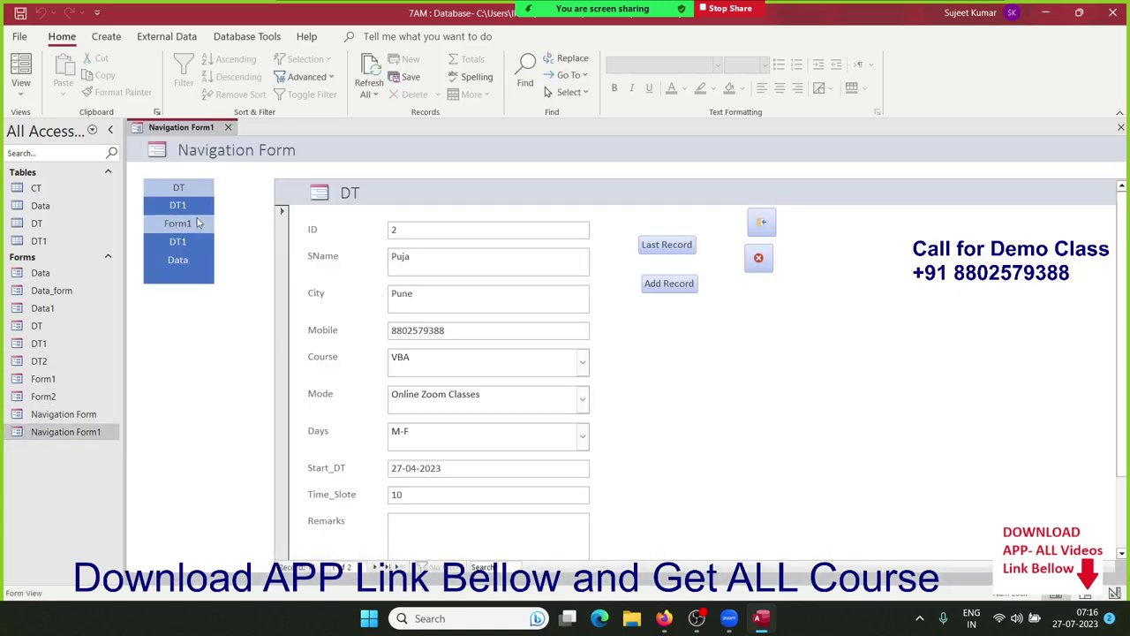
{"action": "left_click", "coordinate": [178, 205]}
{"action": "left_click", "coordinate": [185, 227]}
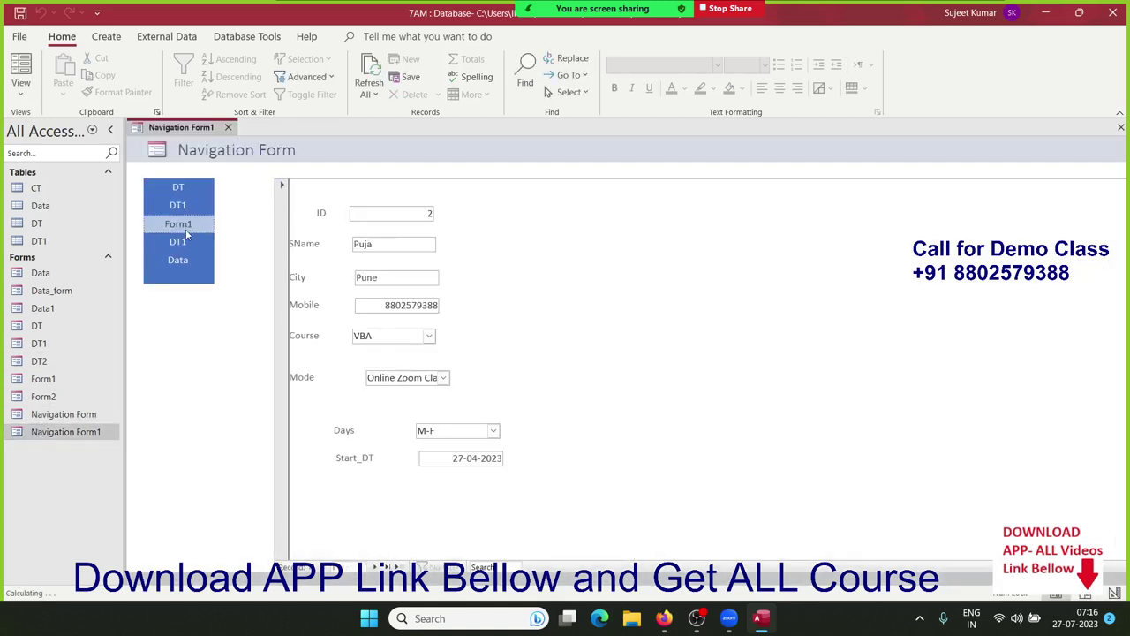
{"action": "left_click", "coordinate": [181, 242]}
{"action": "left_click", "coordinate": [185, 262]}
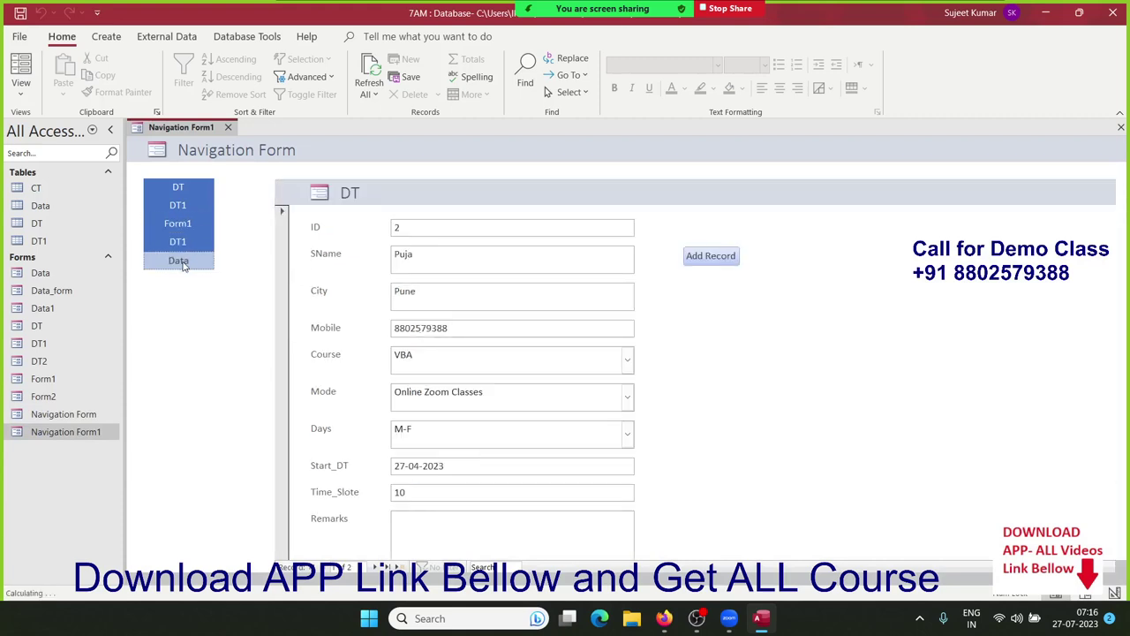
{"action": "left_click", "coordinate": [179, 242]}
{"action": "left_click", "coordinate": [185, 224]}
{"action": "left_click", "coordinate": [179, 205]}
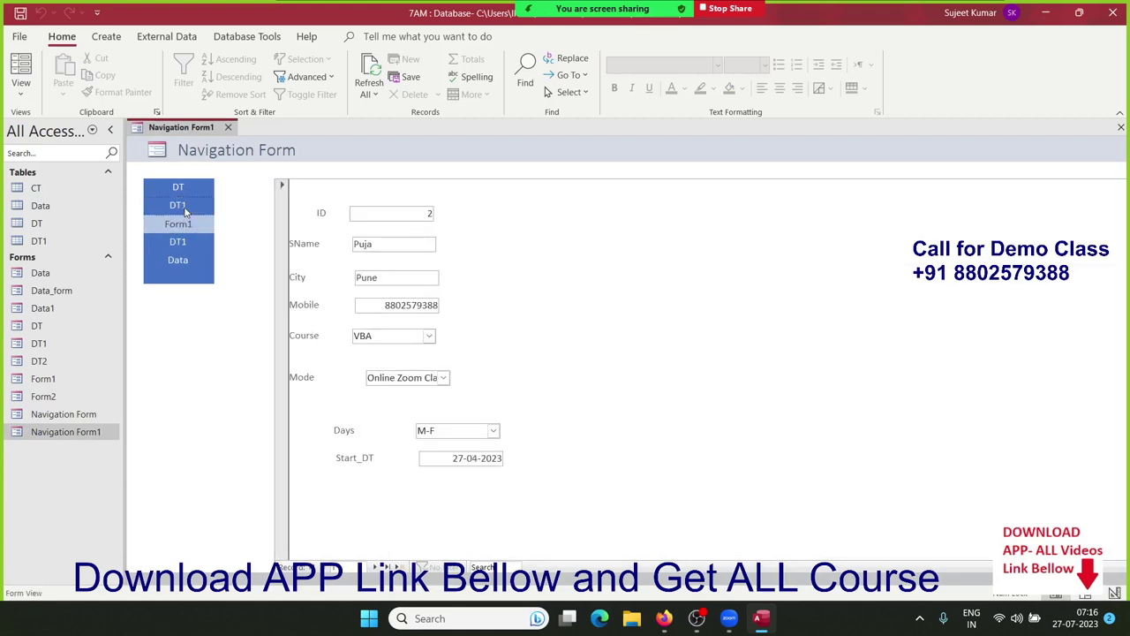
{"action": "left_click", "coordinate": [189, 188]}
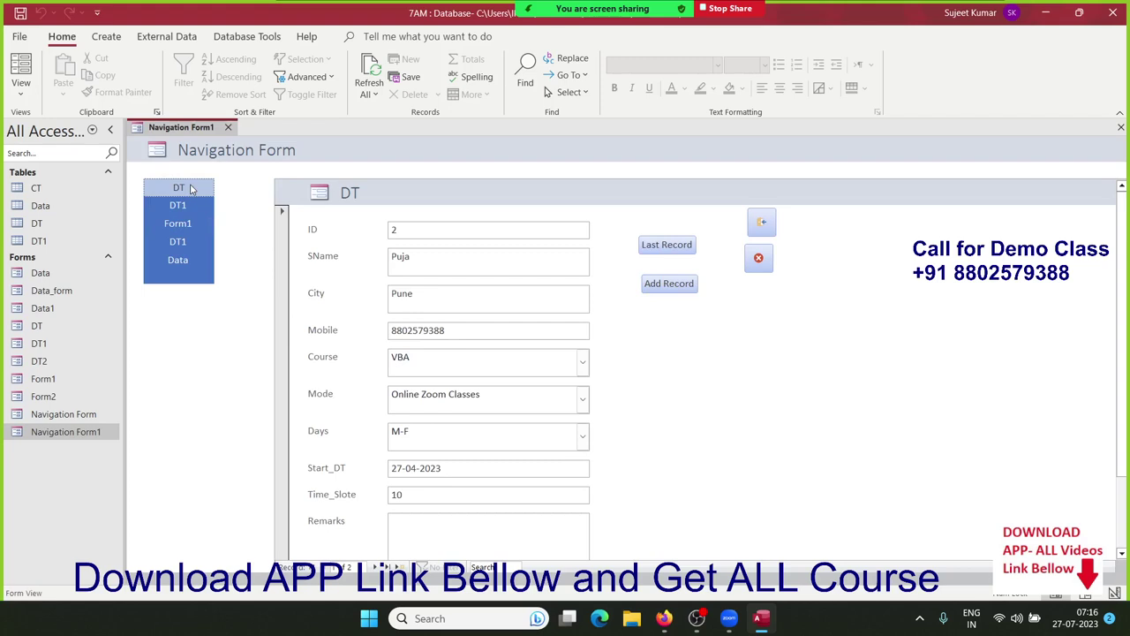
{"action": "left_click", "coordinate": [228, 127]}
{"action": "left_click", "coordinate": [106, 37]}
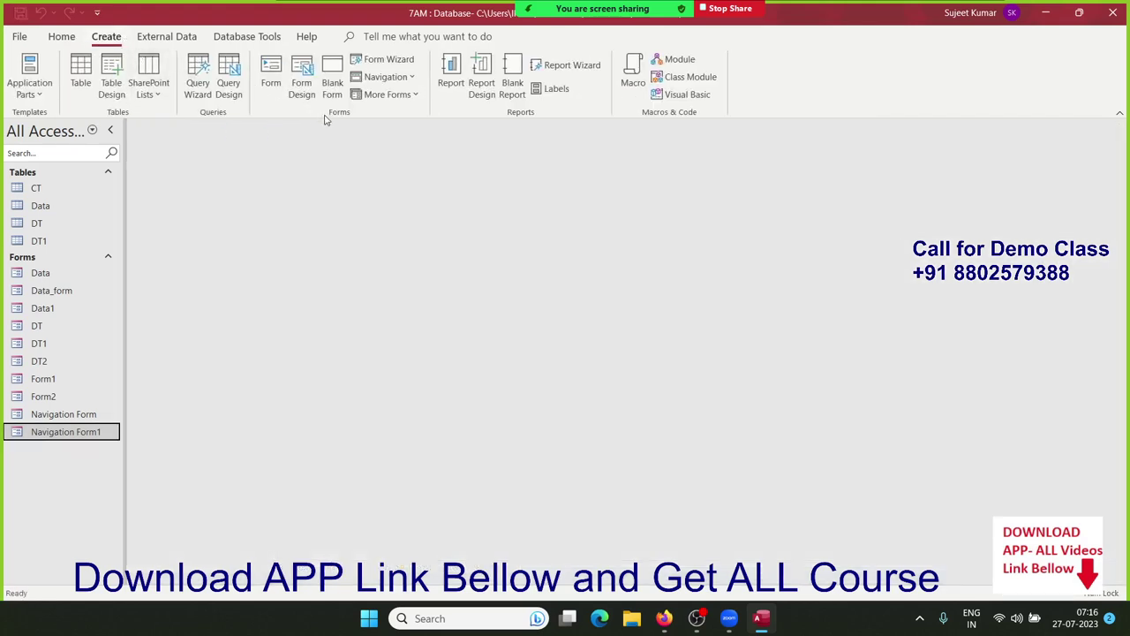
Create a new Multiple Items form from the More Forms list.
{"action": "left_click", "coordinate": [410, 77]}
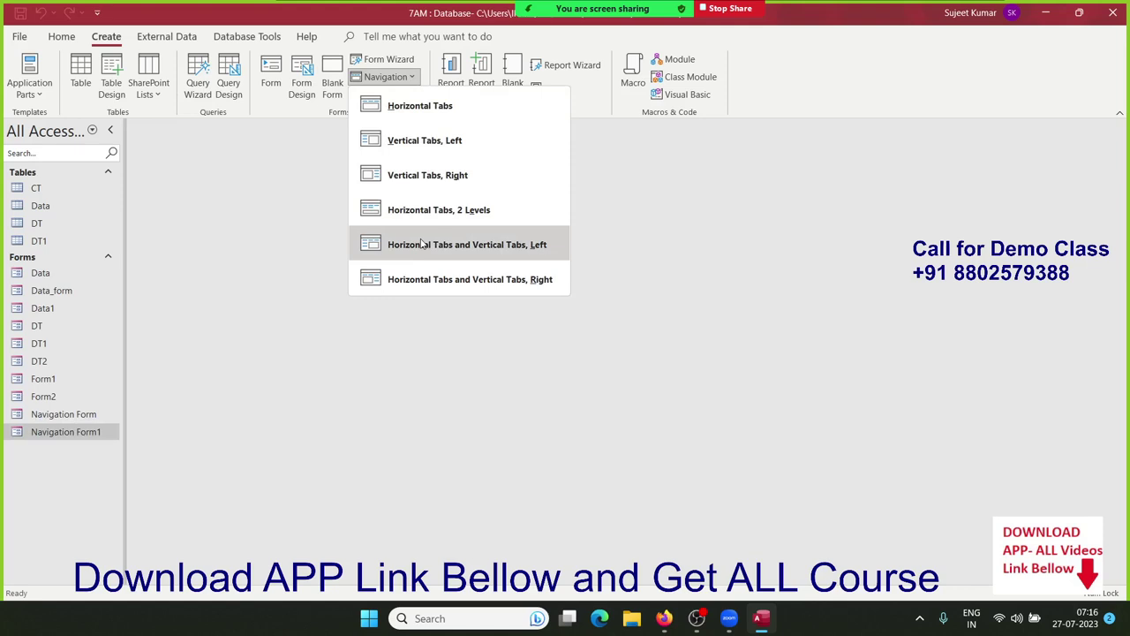
{"action": "left_click", "coordinate": [294, 193]}
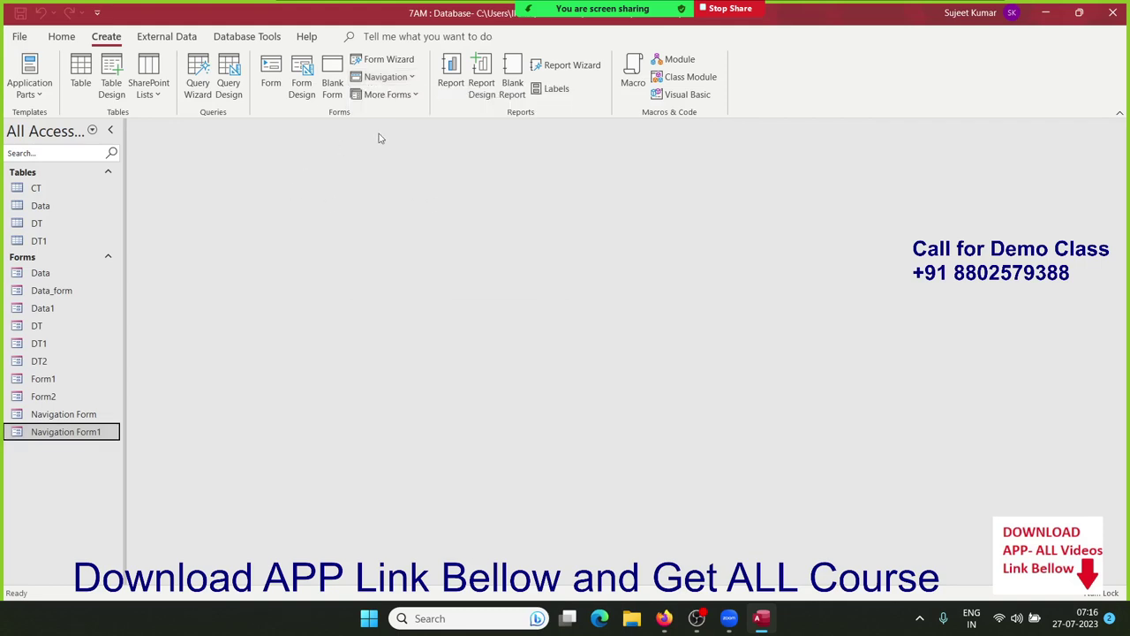
{"action": "left_click", "coordinate": [413, 95]}
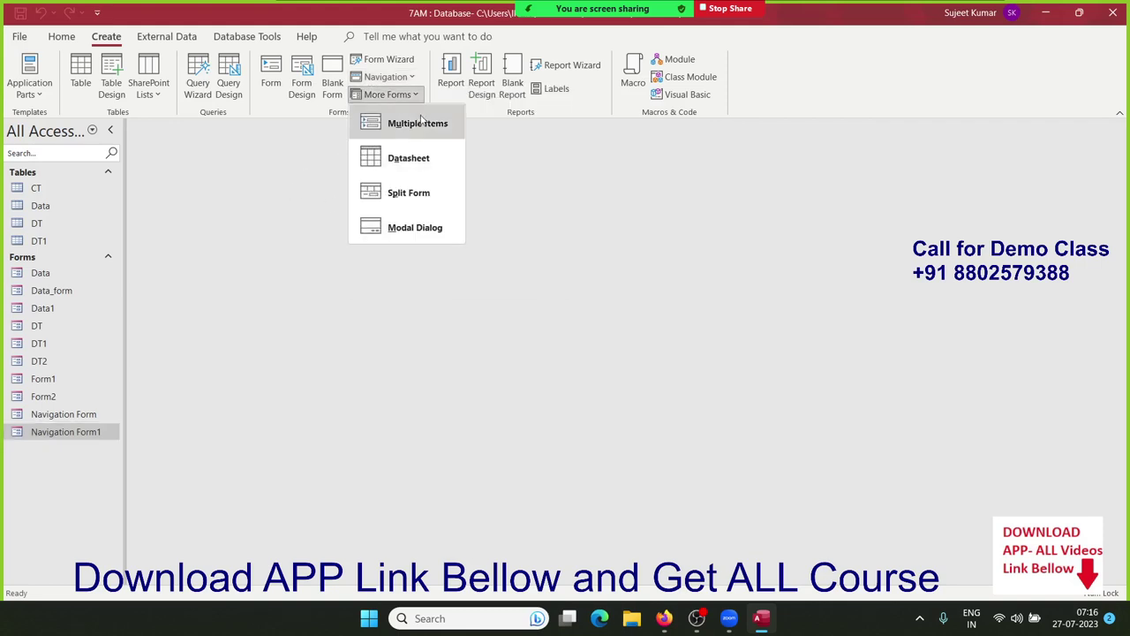
{"action": "left_click", "coordinate": [415, 132]}
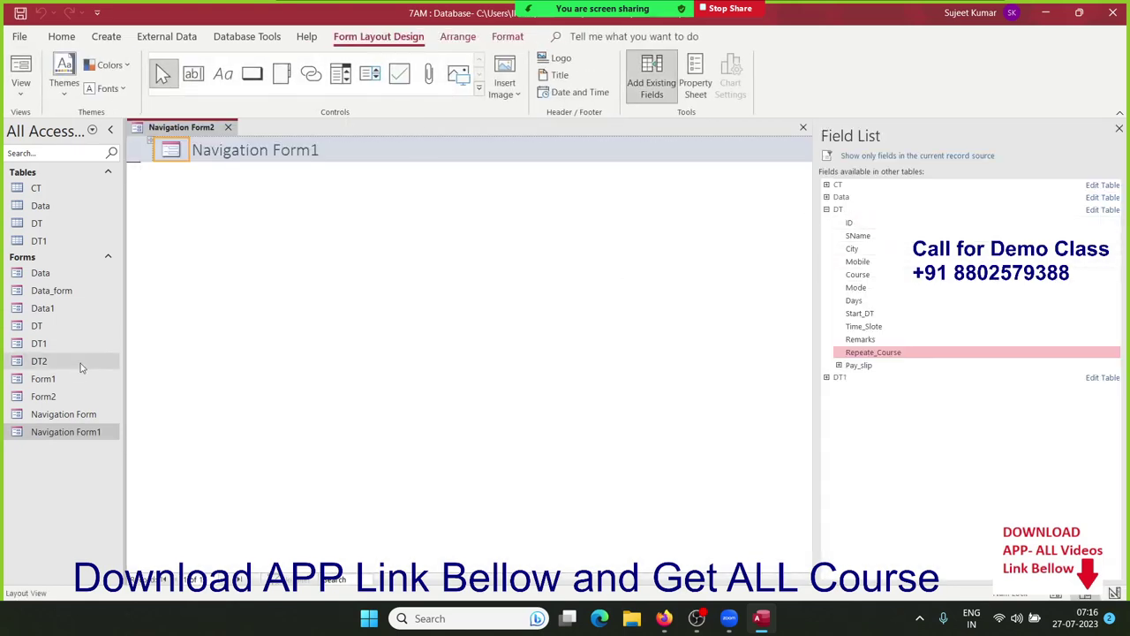
Add DT's SName, City and Mobile fields as columns on the form.
{"action": "left_click", "coordinate": [52, 226]}
{"action": "left_click_drag", "start_coordinate": [52, 226], "coordinate": [247, 257]}
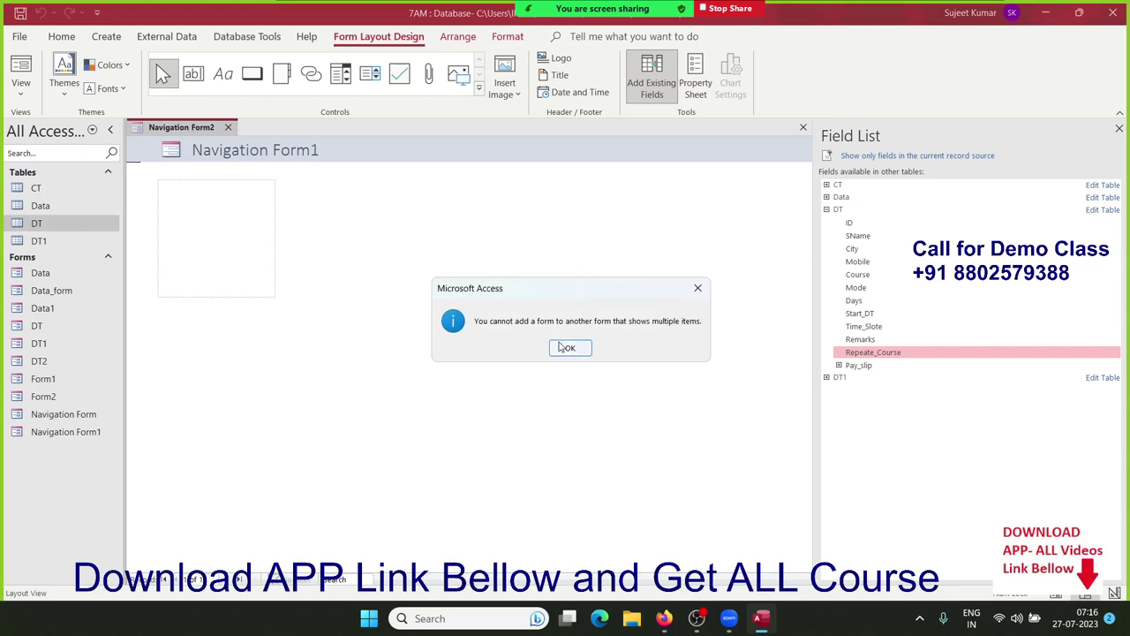
{"action": "left_click", "coordinate": [570, 348]}
{"action": "left_click_drag", "start_coordinate": [855, 237], "coordinate": [499, 251]}
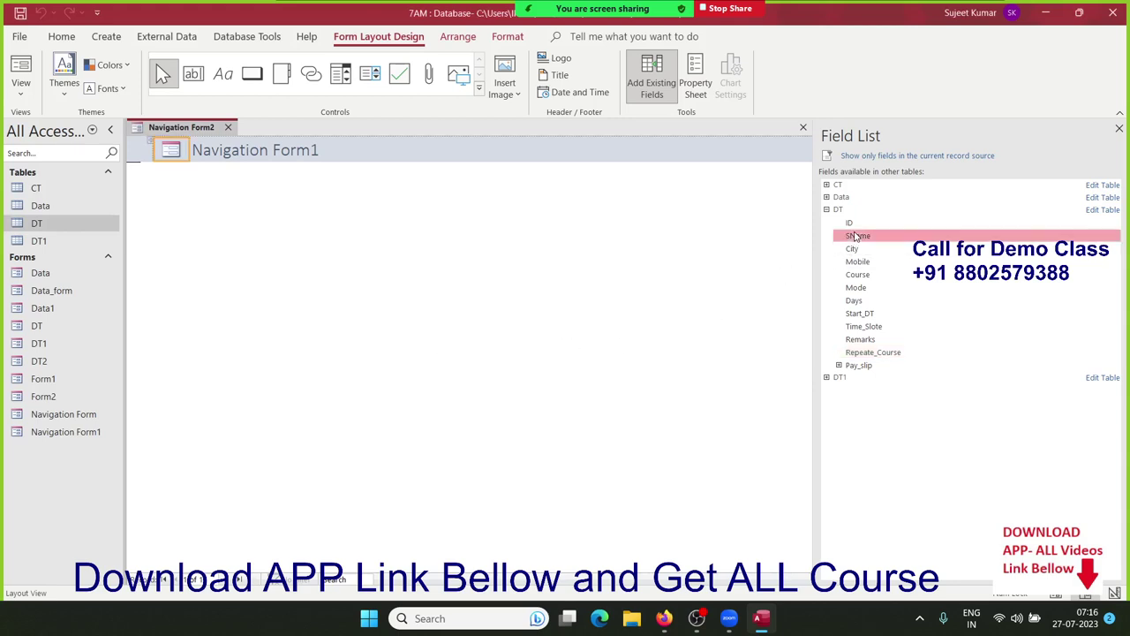
{"action": "left_click_drag", "start_coordinate": [246, 229], "coordinate": [247, 230]}
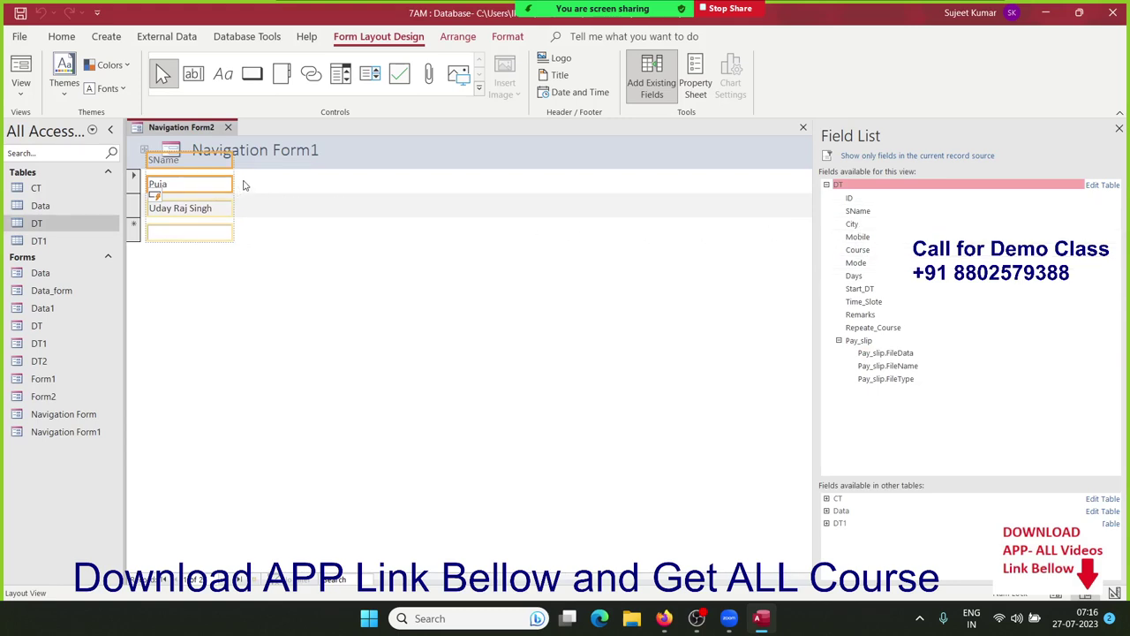
{"action": "left_click", "coordinate": [333, 284]}
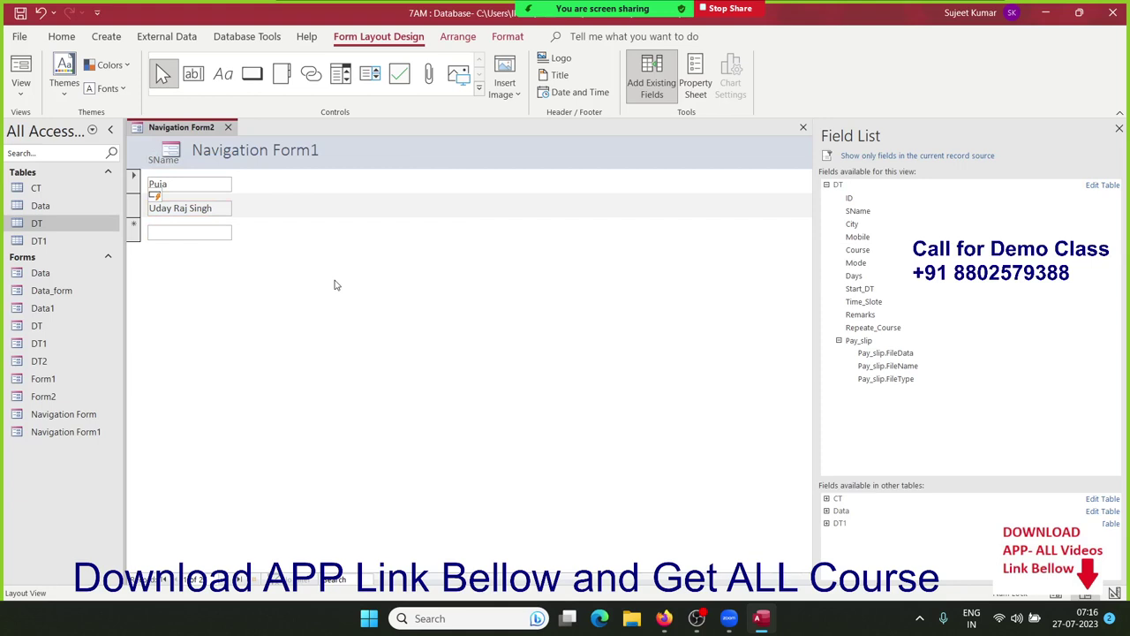
{"action": "left_click", "coordinate": [863, 225]}
{"action": "left_click_drag", "start_coordinate": [864, 225], "coordinate": [246, 183]}
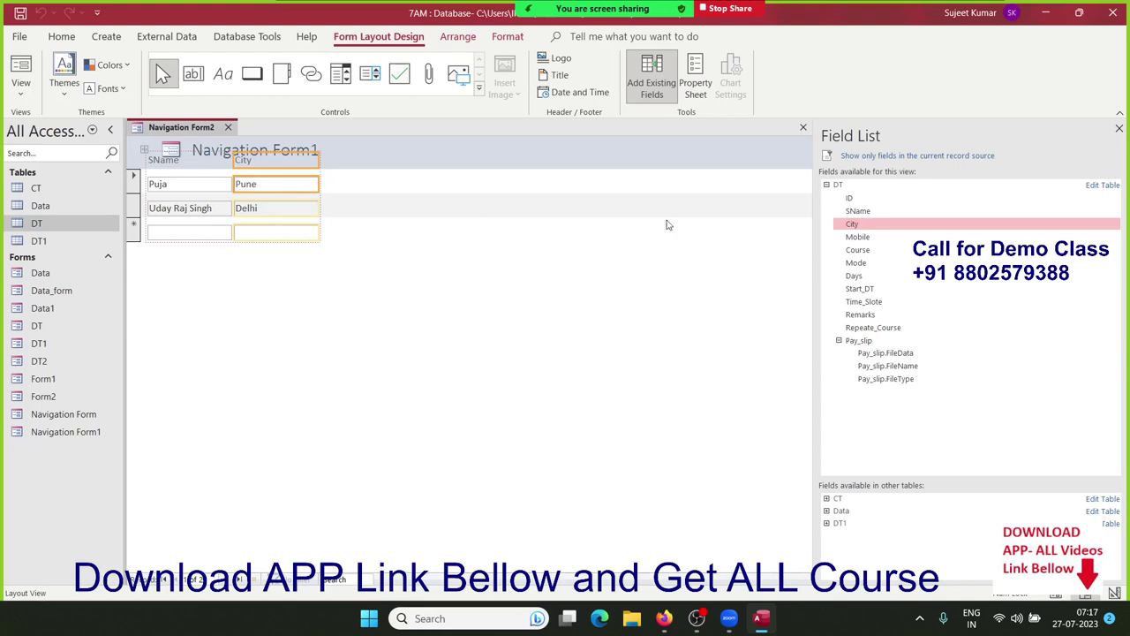
{"action": "left_click_drag", "start_coordinate": [860, 237], "coordinate": [362, 182]}
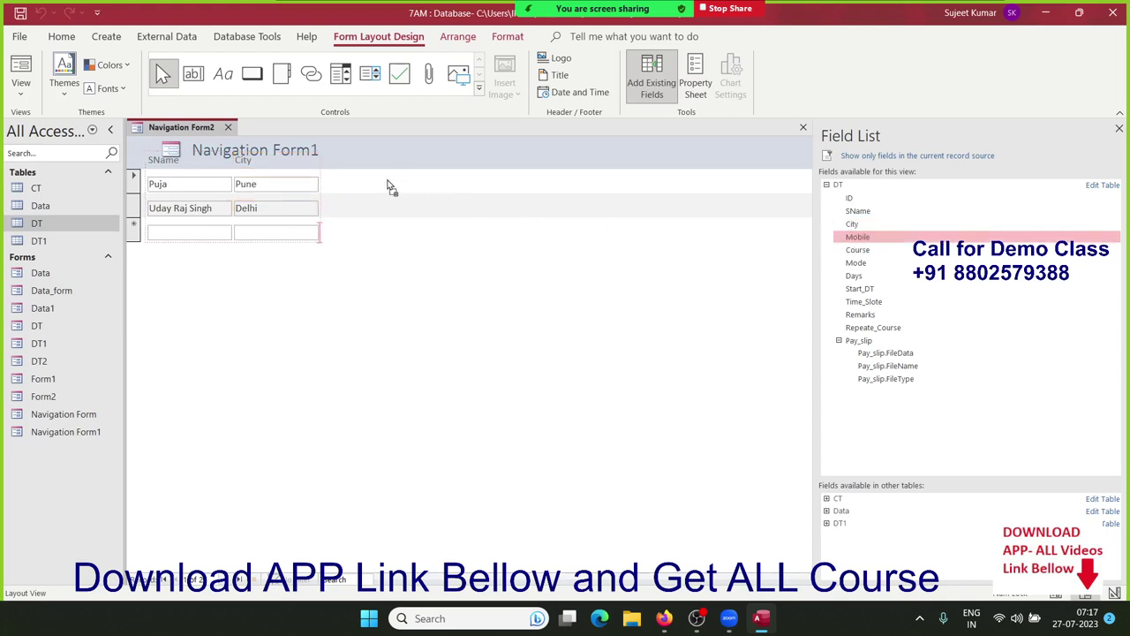
{"action": "left_click", "coordinate": [484, 290]}
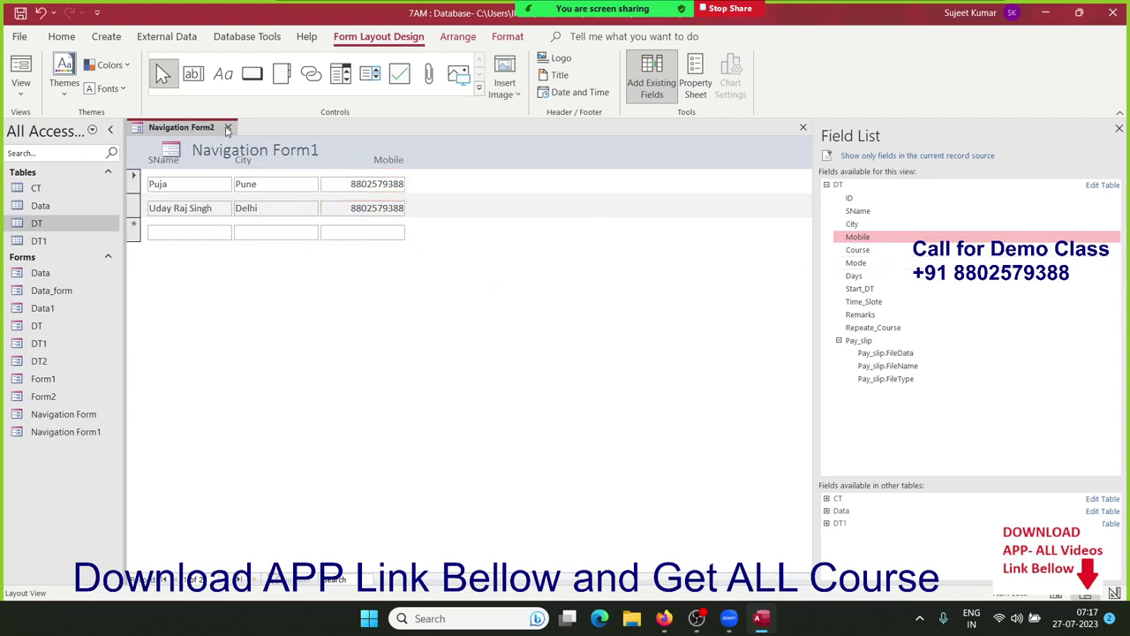
Save it as Navigation Form2, browse its records, then close it.
{"action": "left_click", "coordinate": [228, 128]}
{"action": "left_click", "coordinate": [517, 349]}
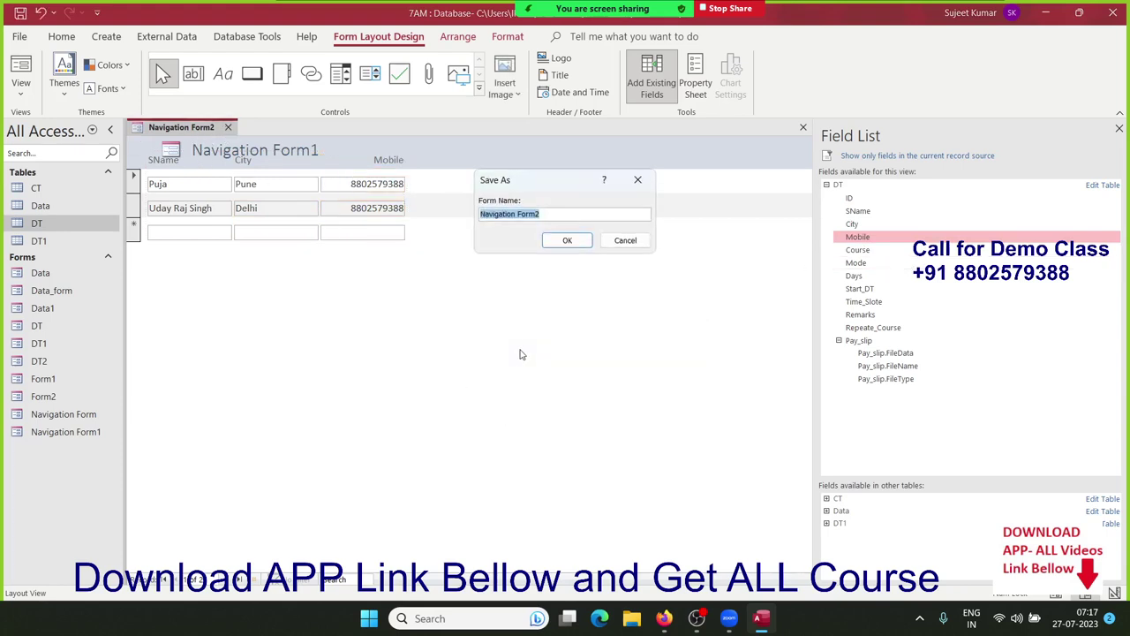
{"action": "left_click", "coordinate": [559, 246]}
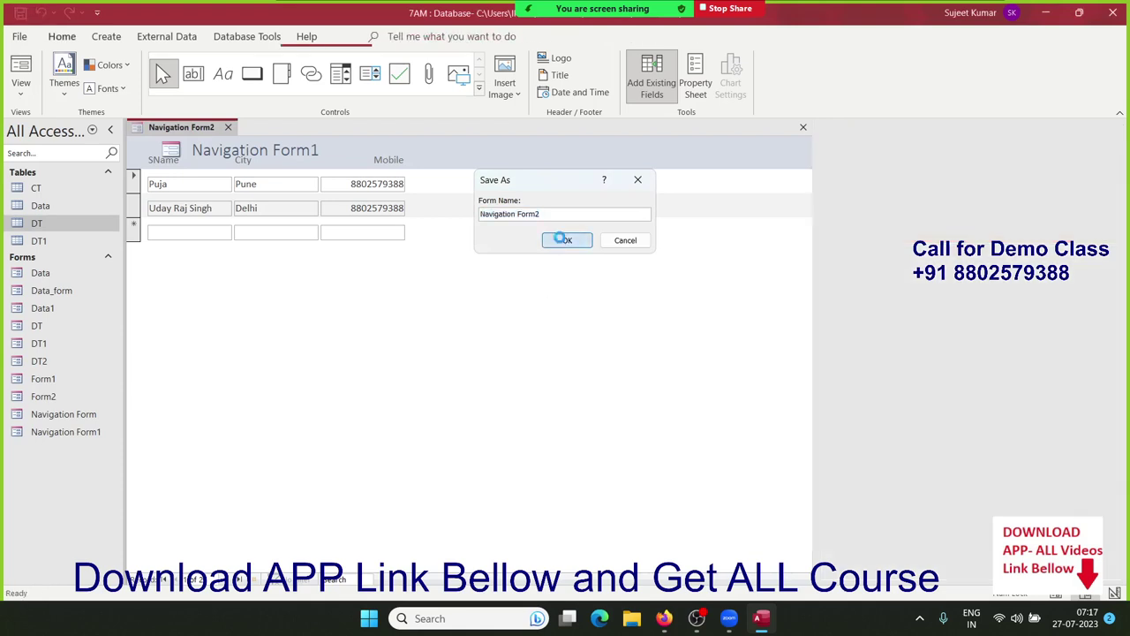
{"action": "double_click", "coordinate": [66, 452]}
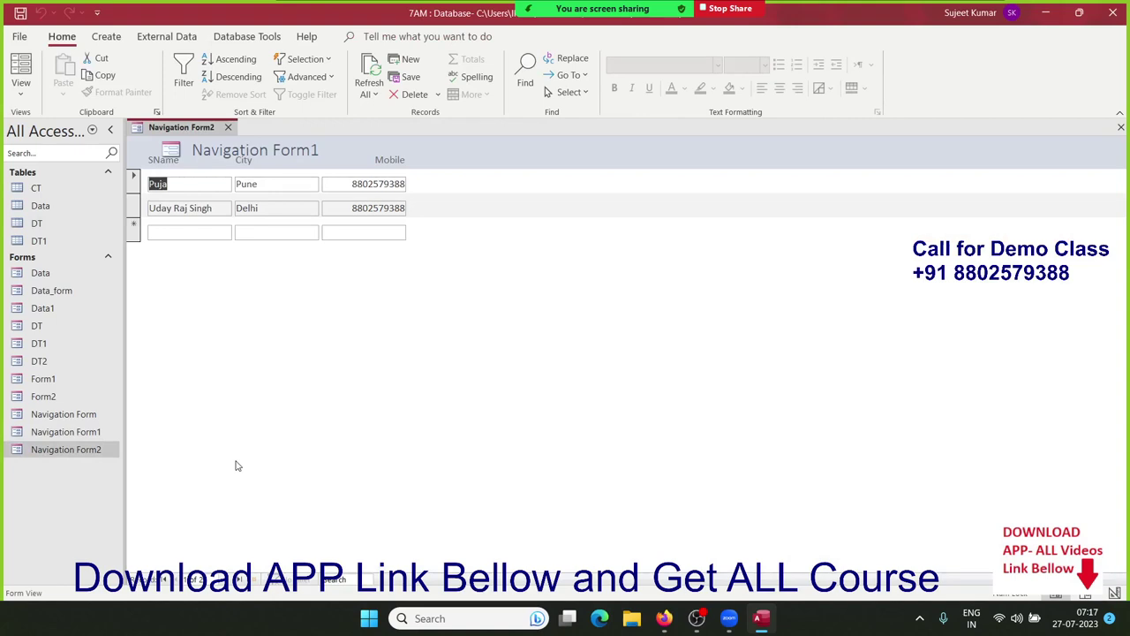
{"action": "left_click", "coordinate": [133, 229]}
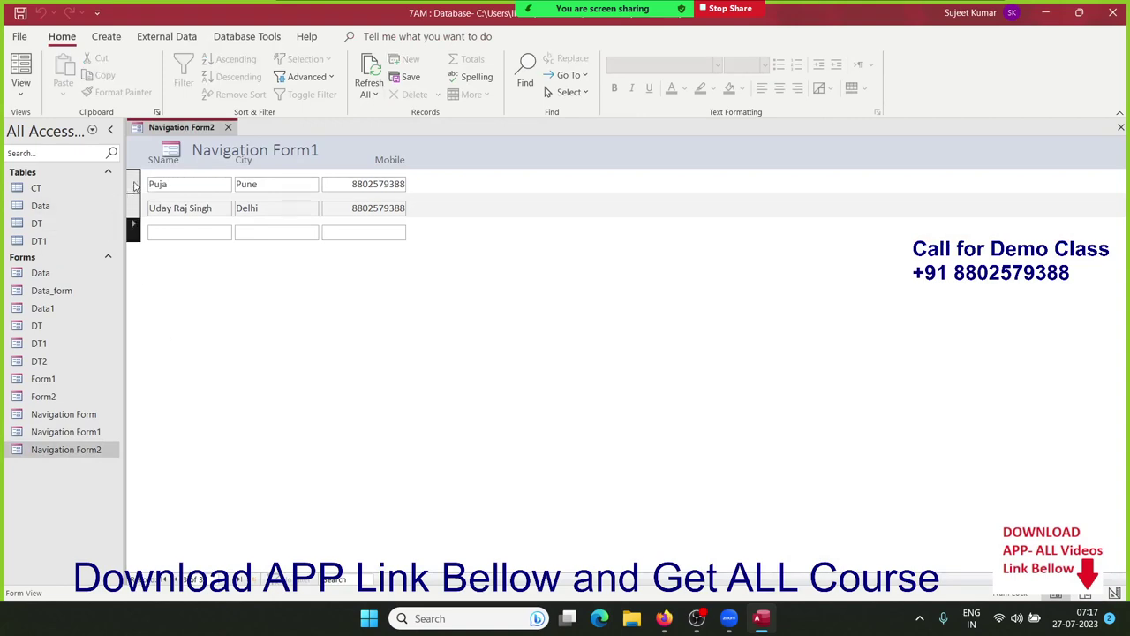
{"action": "left_click", "coordinate": [134, 181]}
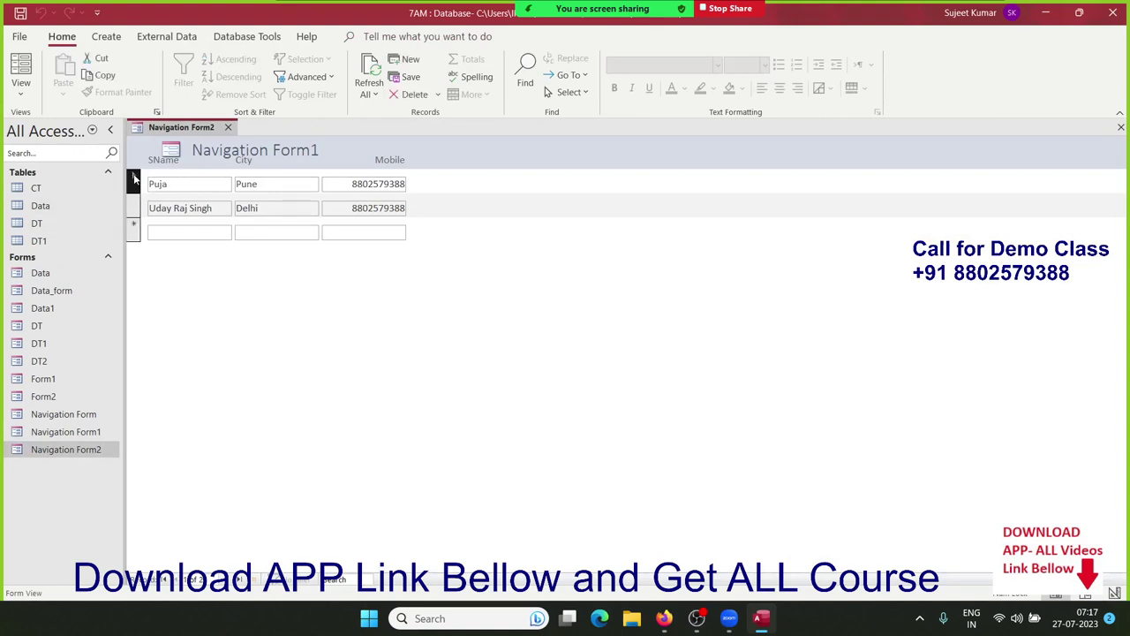
{"action": "left_click", "coordinate": [228, 128]}
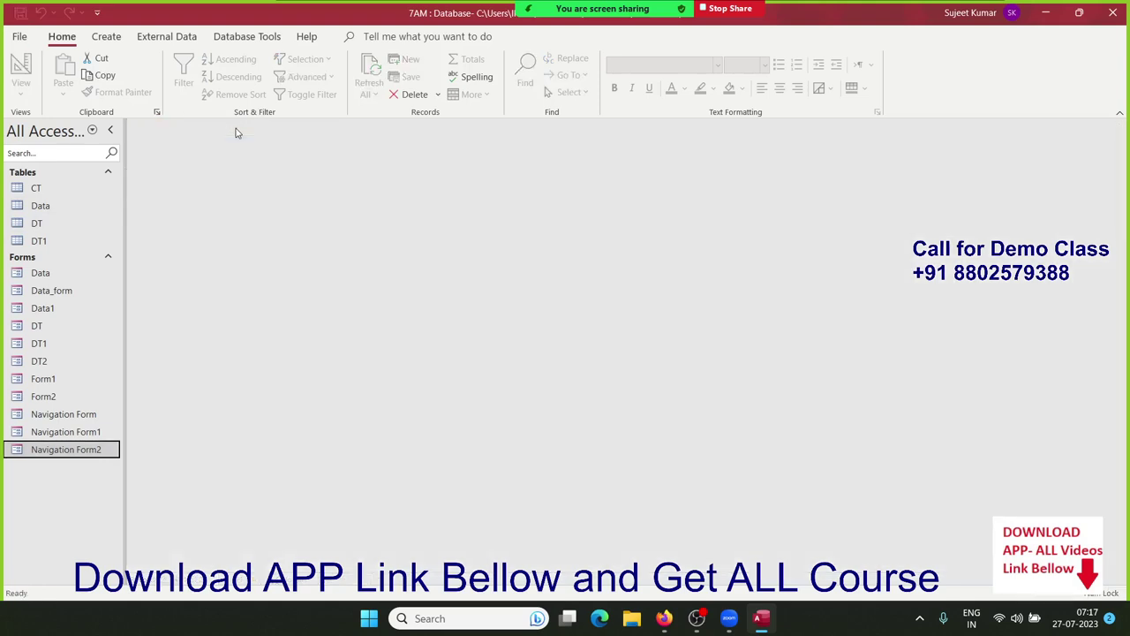
Create a Datasheet form of DT's SName, City and Mobile, saved as Navigation Form3.
{"action": "left_click", "coordinate": [106, 36]}
{"action": "left_click", "coordinate": [387, 94]}
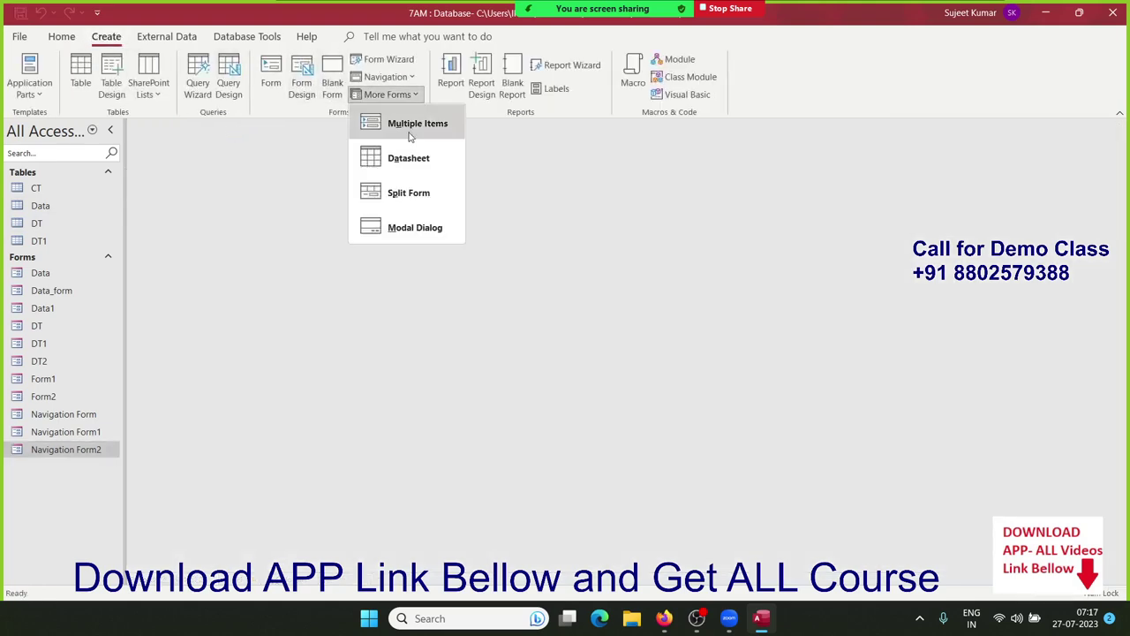
{"action": "left_click", "coordinate": [409, 159]}
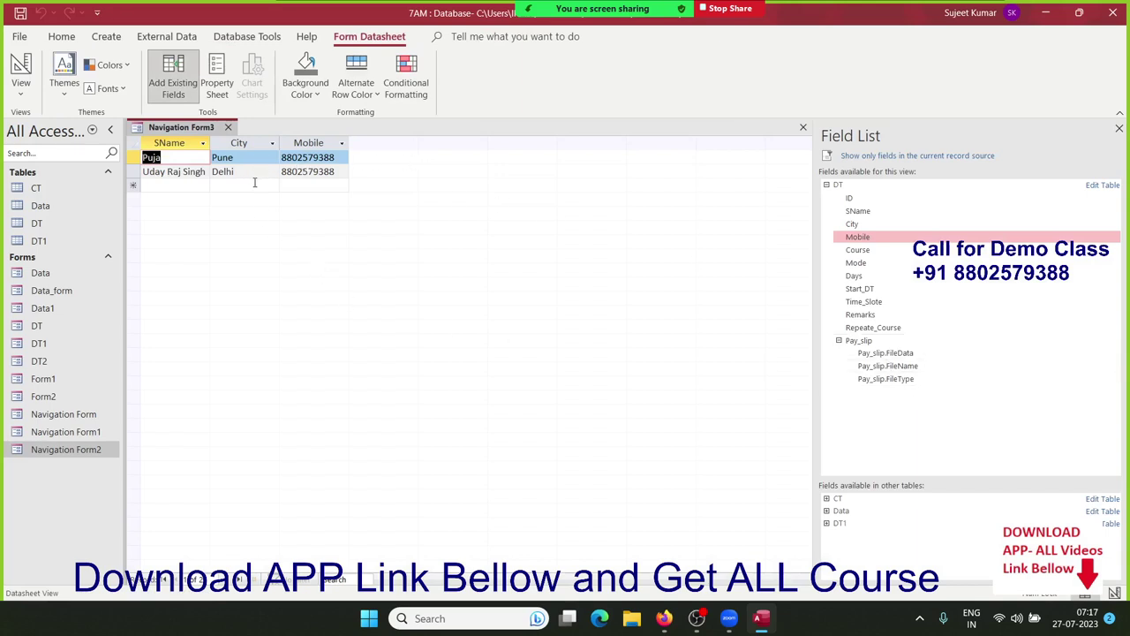
{"action": "left_click", "coordinate": [229, 128]}
{"action": "left_click", "coordinate": [502, 349]}
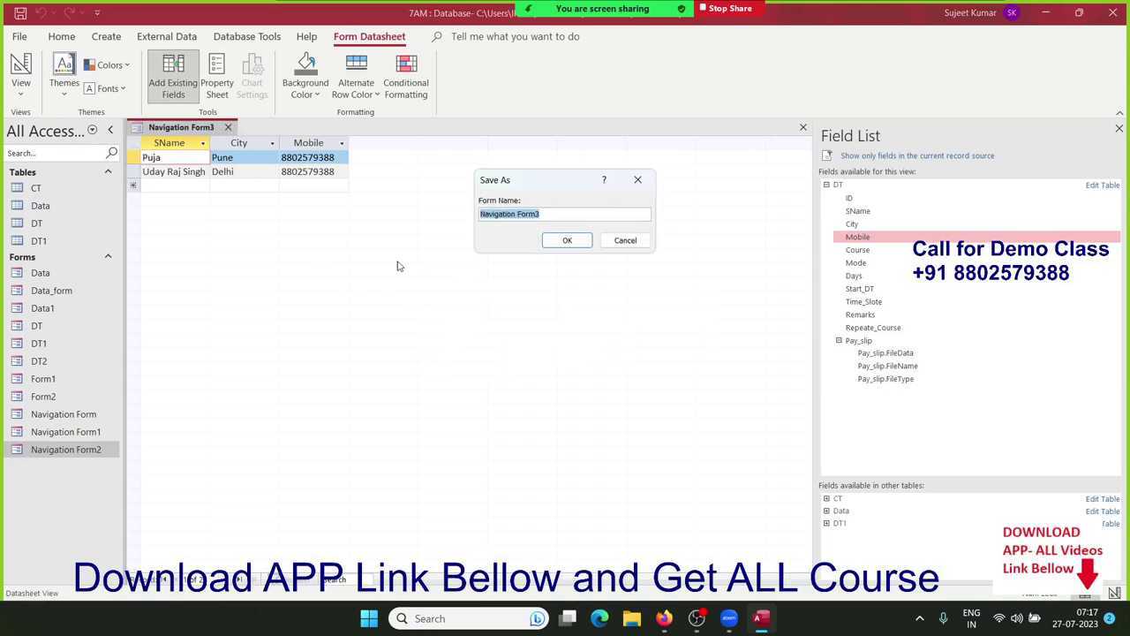
{"action": "left_click", "coordinate": [567, 240]}
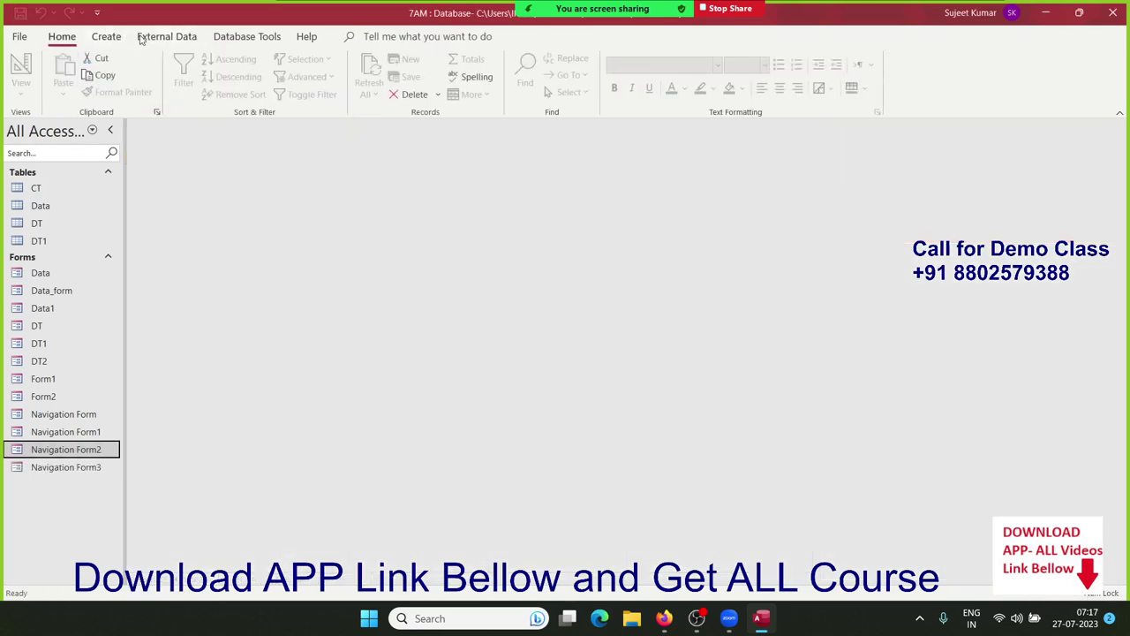
Generate a split form showing the SName, City and Mobile records.
{"action": "left_click", "coordinate": [106, 36]}
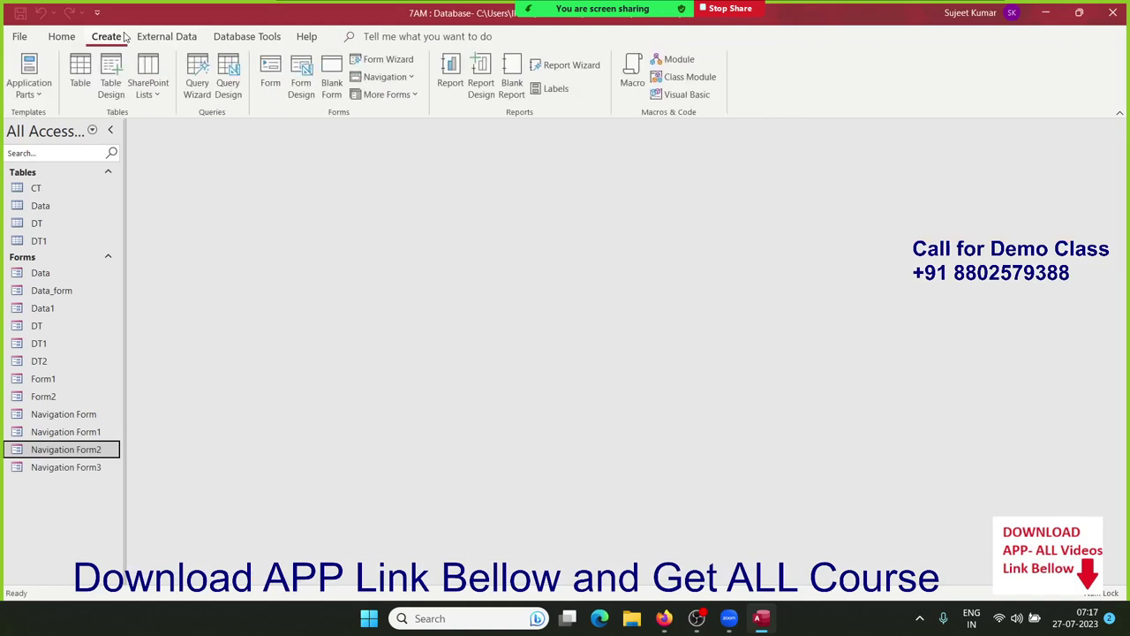
{"action": "left_click", "coordinate": [415, 95]}
{"action": "left_click", "coordinate": [432, 195]}
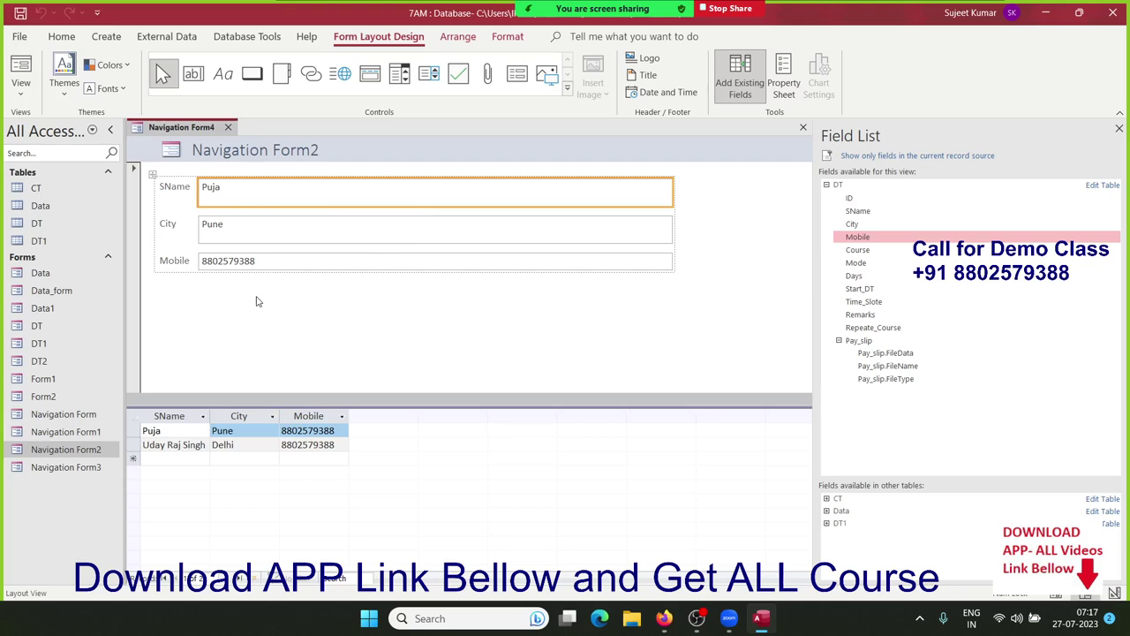
Close the split form and save it as Navigation Form4.
{"action": "left_click", "coordinate": [228, 127]}
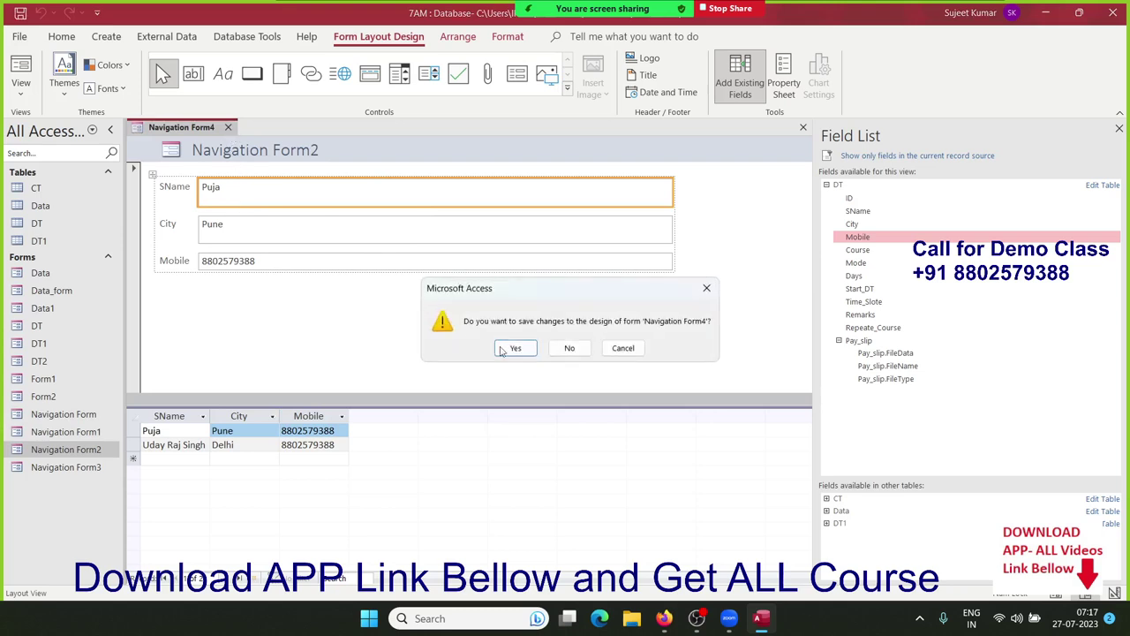
{"action": "left_click", "coordinate": [512, 348]}
{"action": "left_click", "coordinate": [565, 240]}
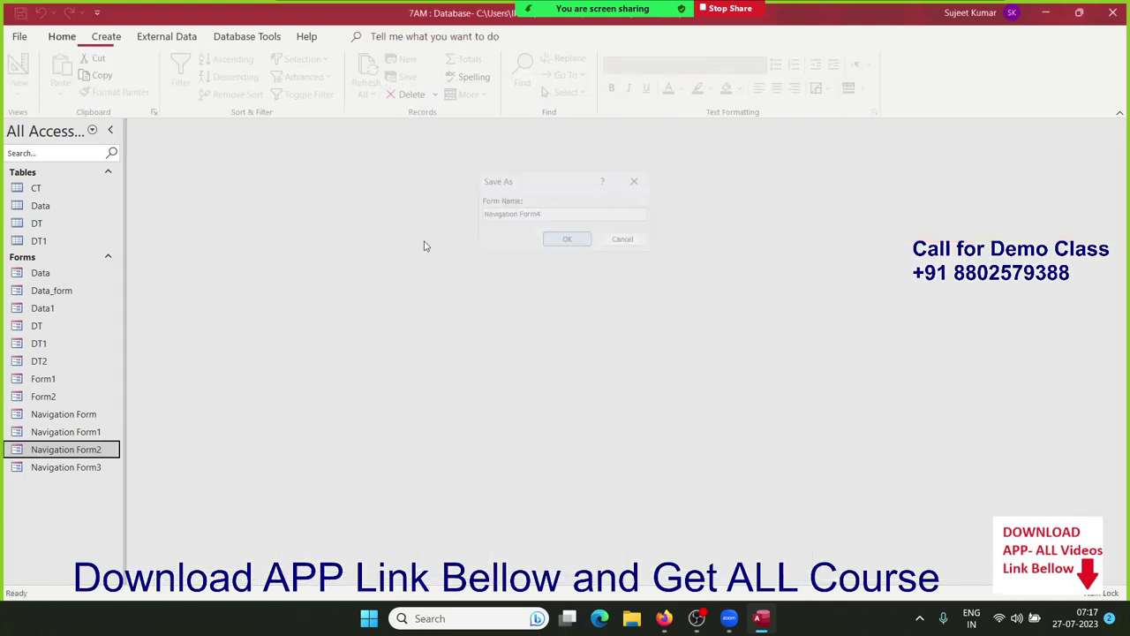
{"action": "left_click", "coordinate": [53, 225]}
Review the Data table's records, then generate a split form from it.
{"action": "left_click", "coordinate": [53, 206]}
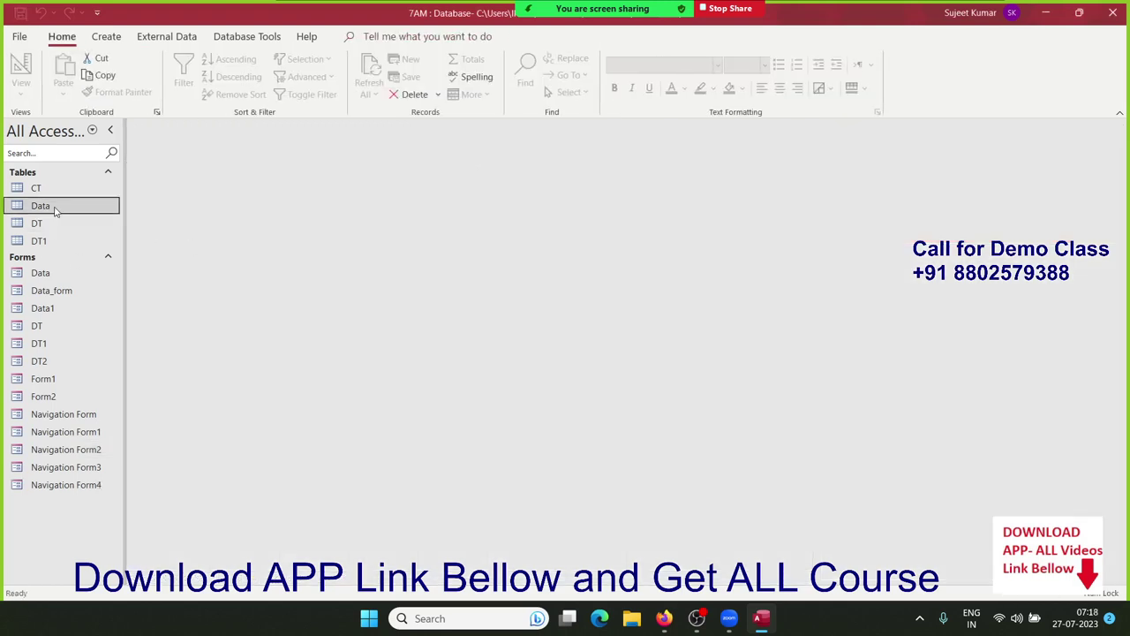
{"action": "left_click", "coordinate": [110, 39]}
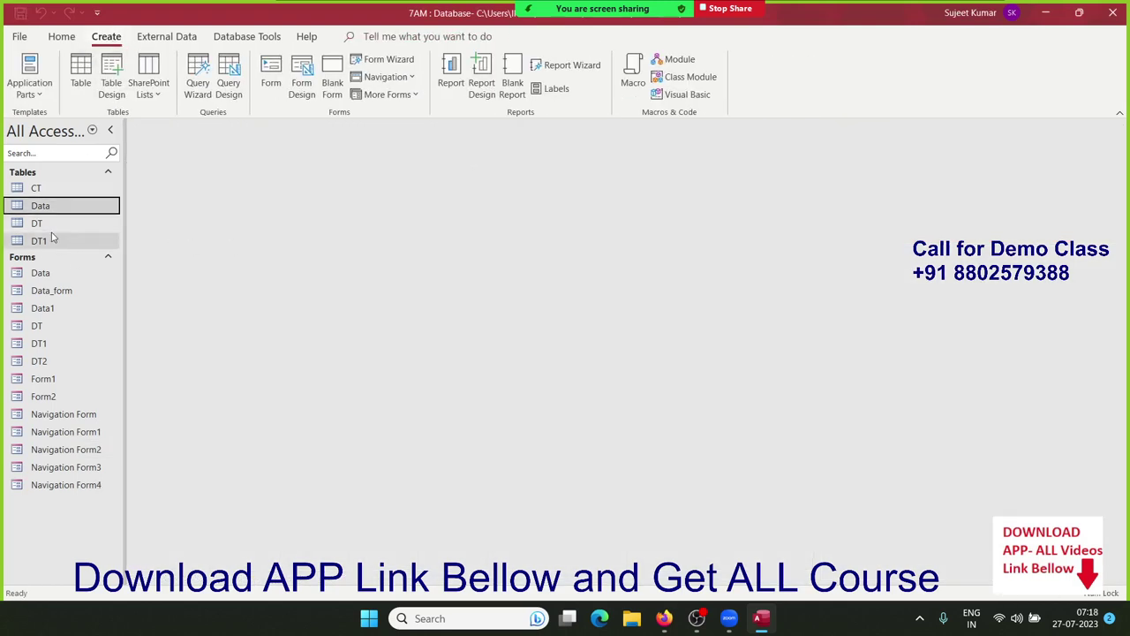
{"action": "double_click", "coordinate": [74, 205]}
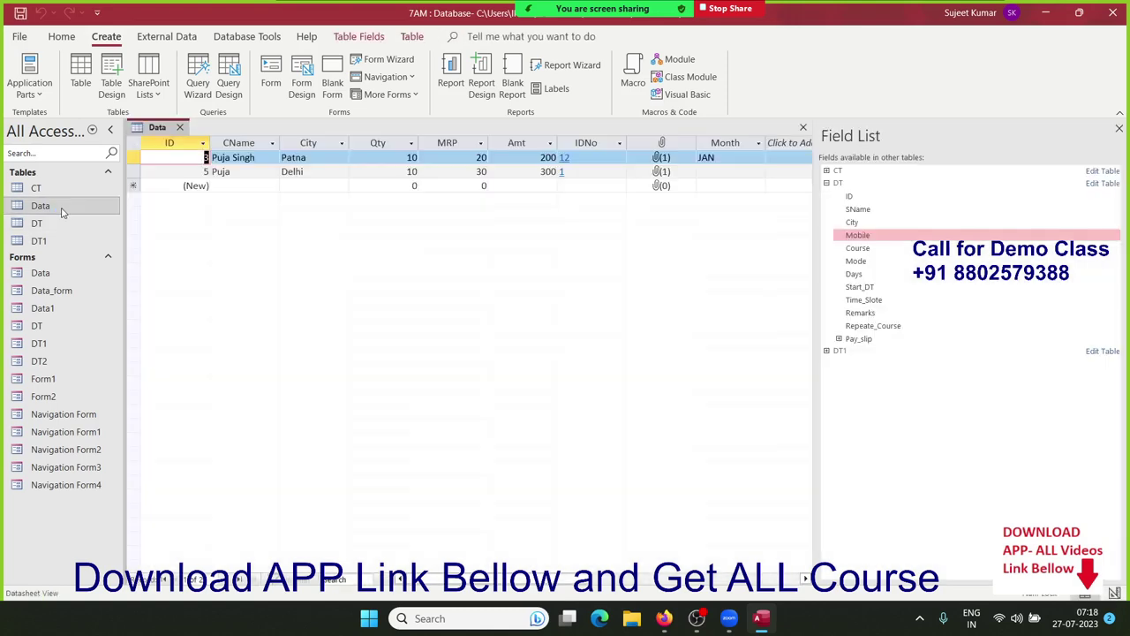
{"action": "left_click", "coordinate": [179, 127]}
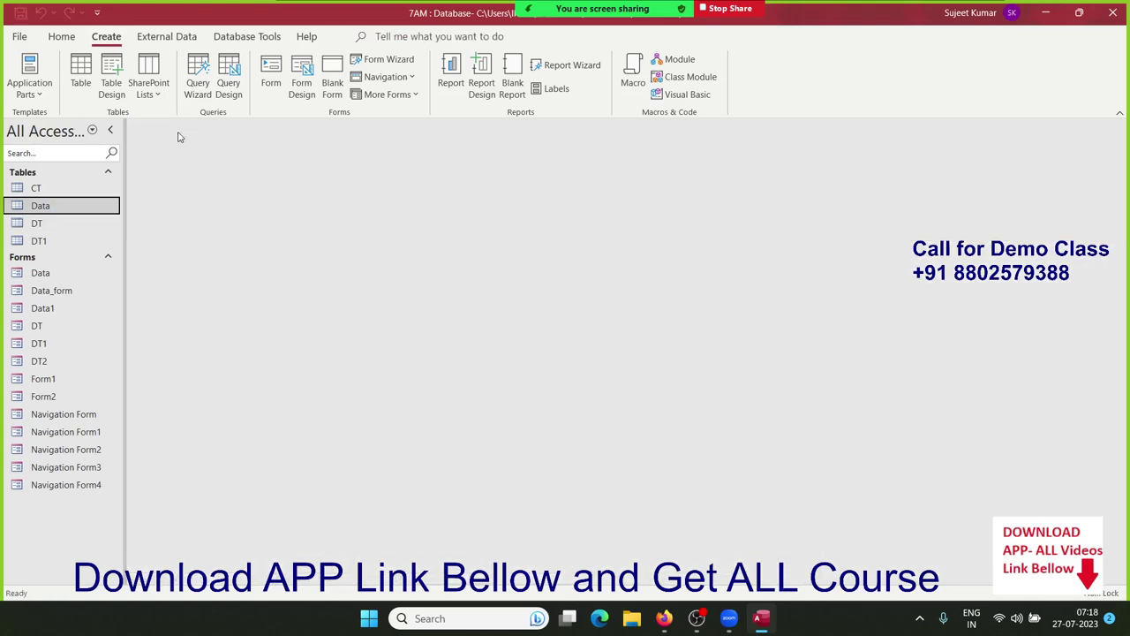
{"action": "left_click", "coordinate": [408, 95]}
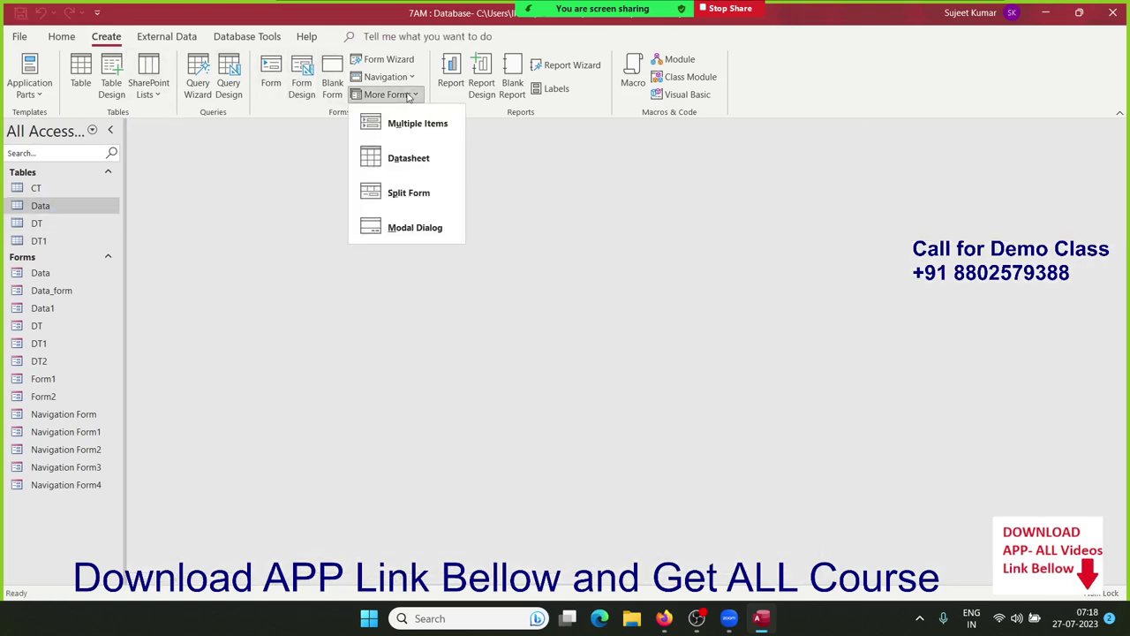
{"action": "left_click", "coordinate": [411, 189]}
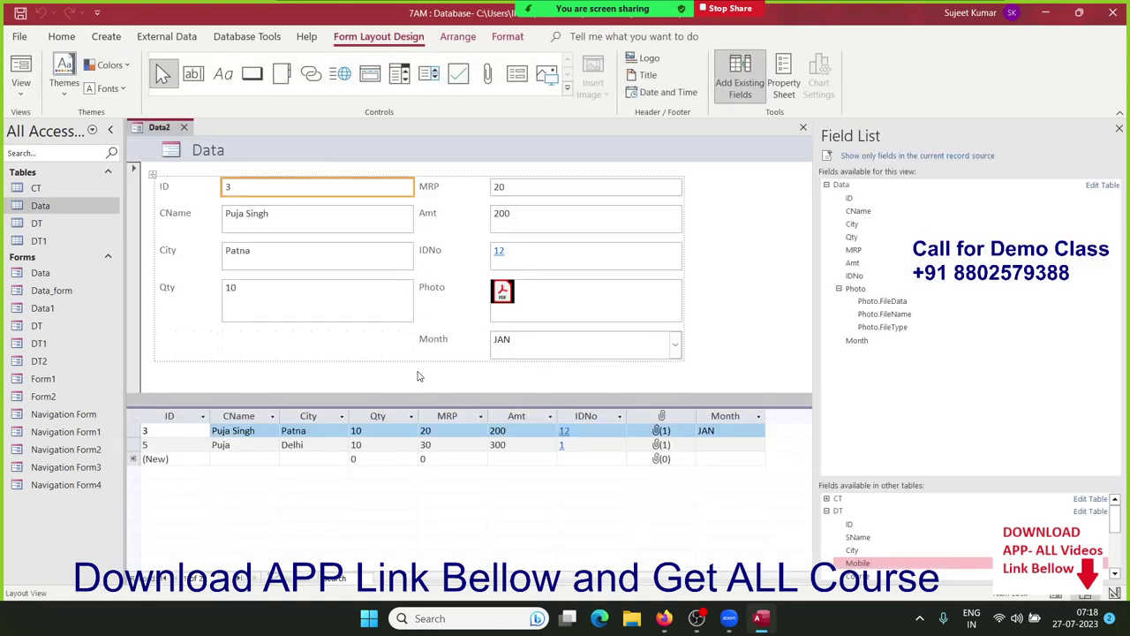
Check the split form's layout and blank new record, then save it as Data2.
{"action": "left_click", "coordinate": [755, 345]}
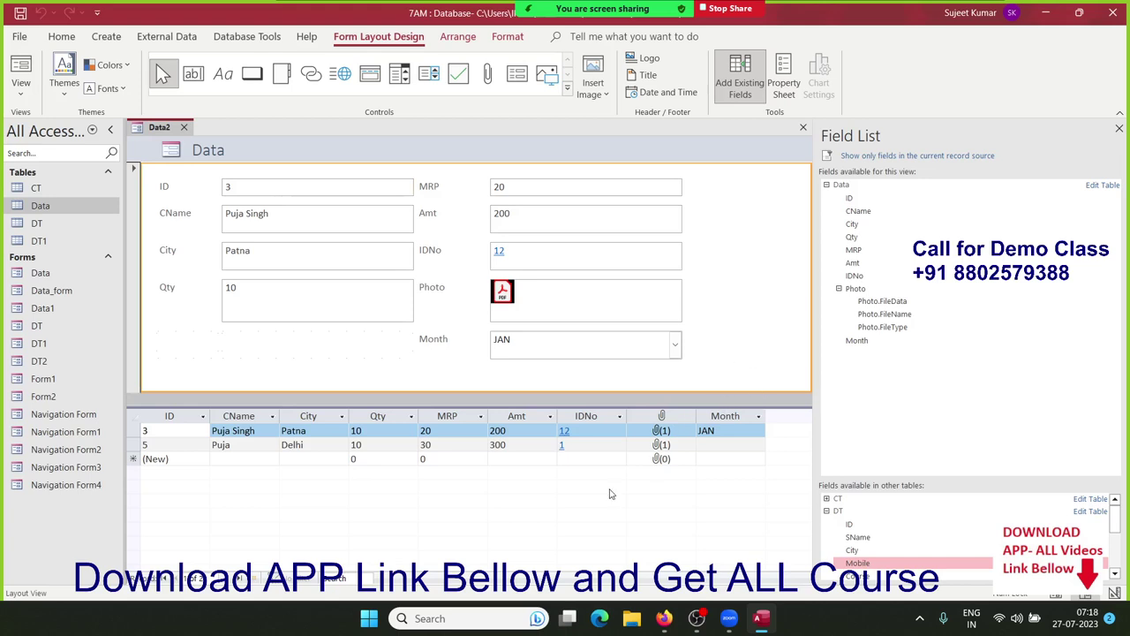
{"action": "left_click", "coordinate": [445, 460]}
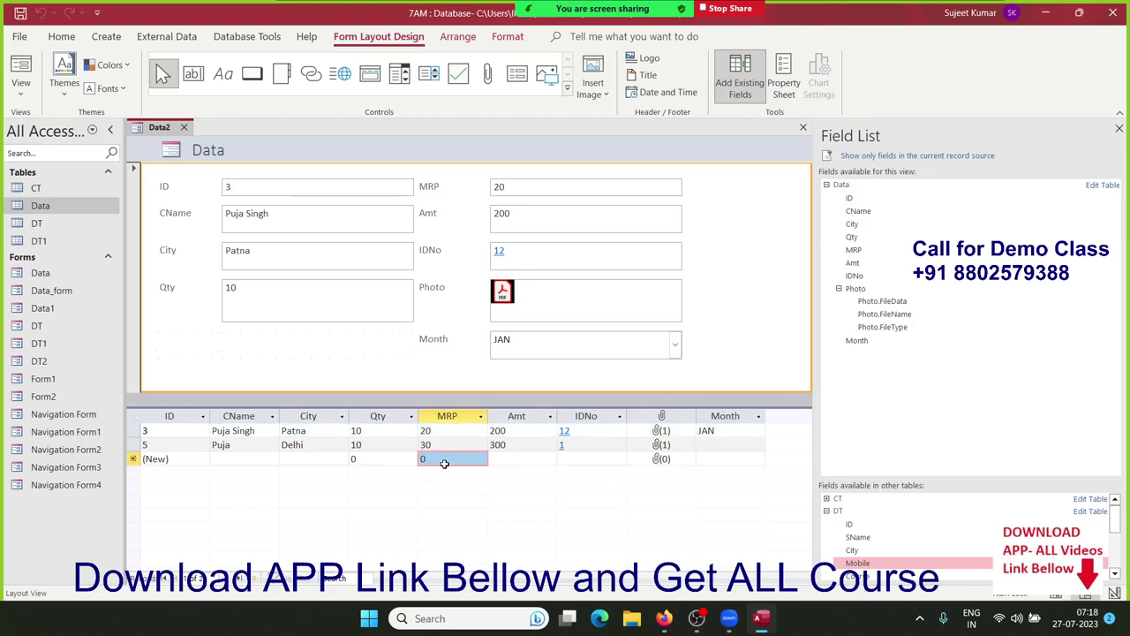
{"action": "left_click", "coordinate": [712, 245]}
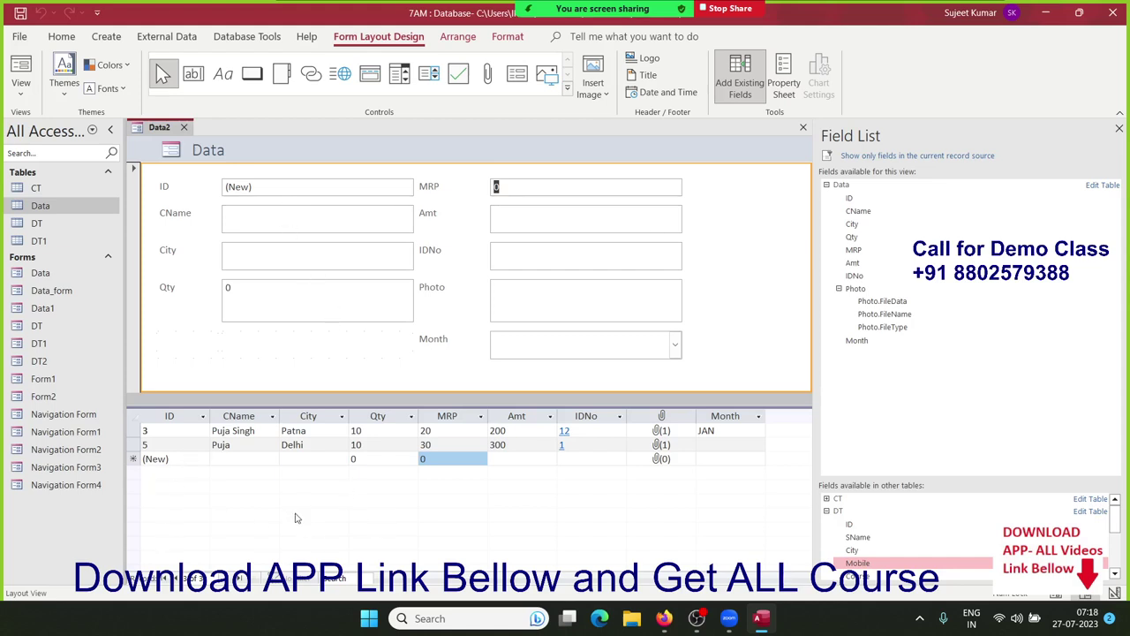
{"action": "left_click", "coordinate": [184, 127]}
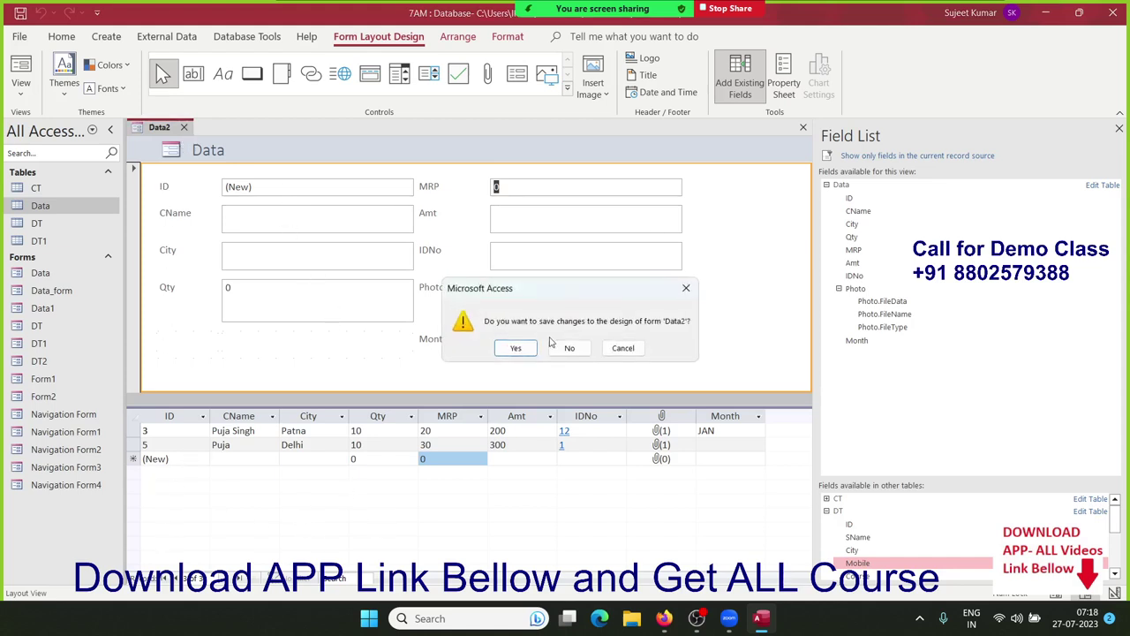
{"action": "left_click", "coordinate": [516, 349]}
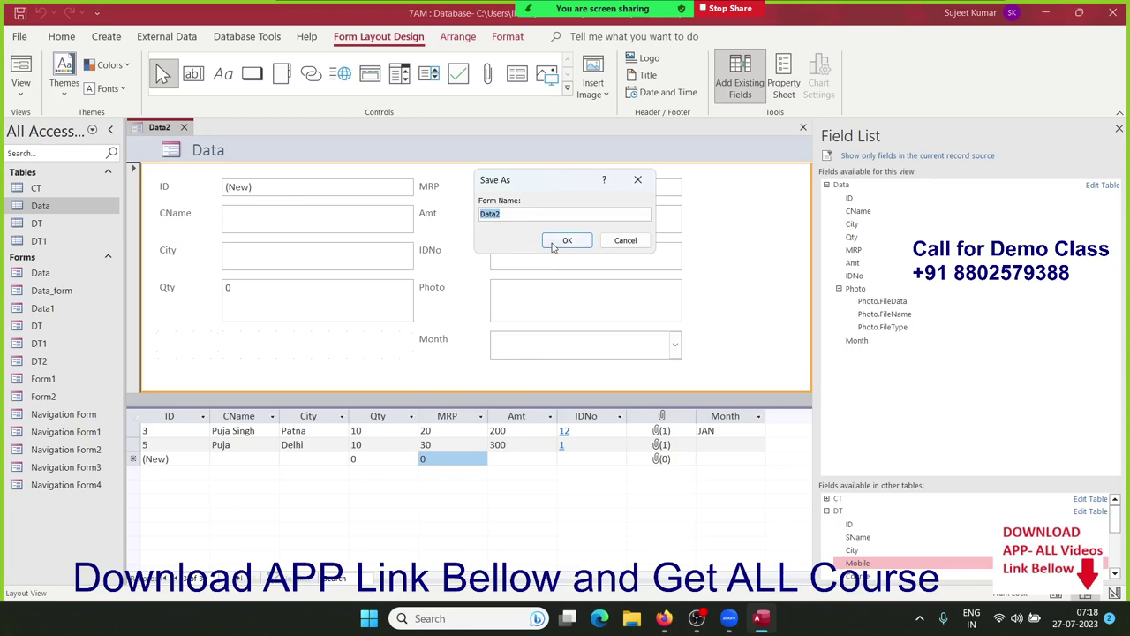
{"action": "left_click", "coordinate": [566, 240]}
{"action": "left_click", "coordinate": [104, 35]}
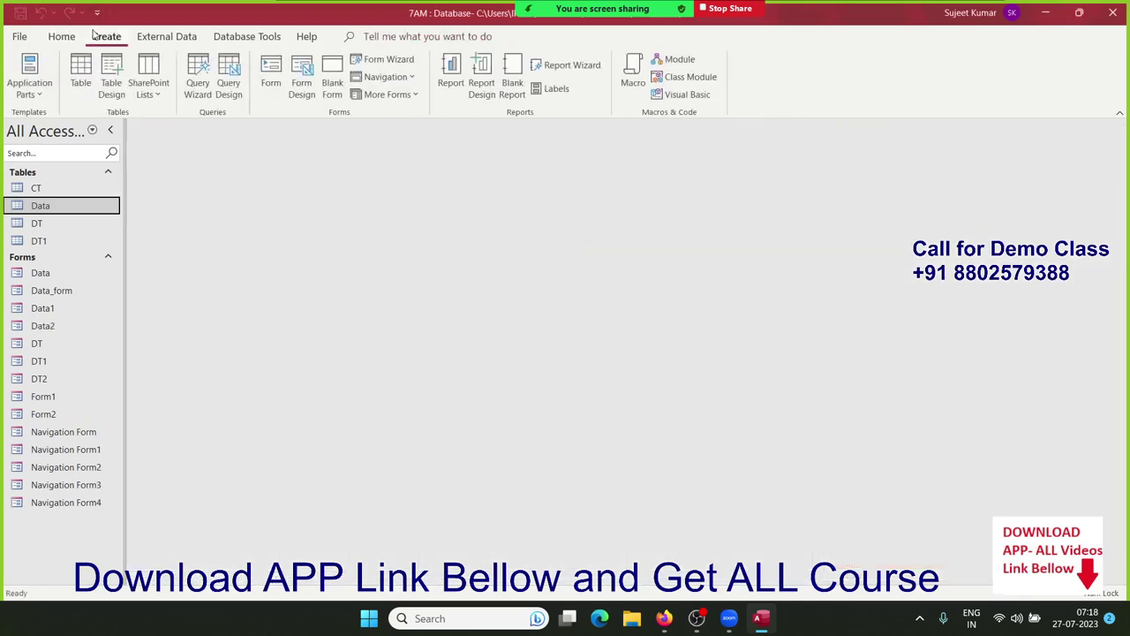
{"action": "left_click", "coordinate": [406, 96]}
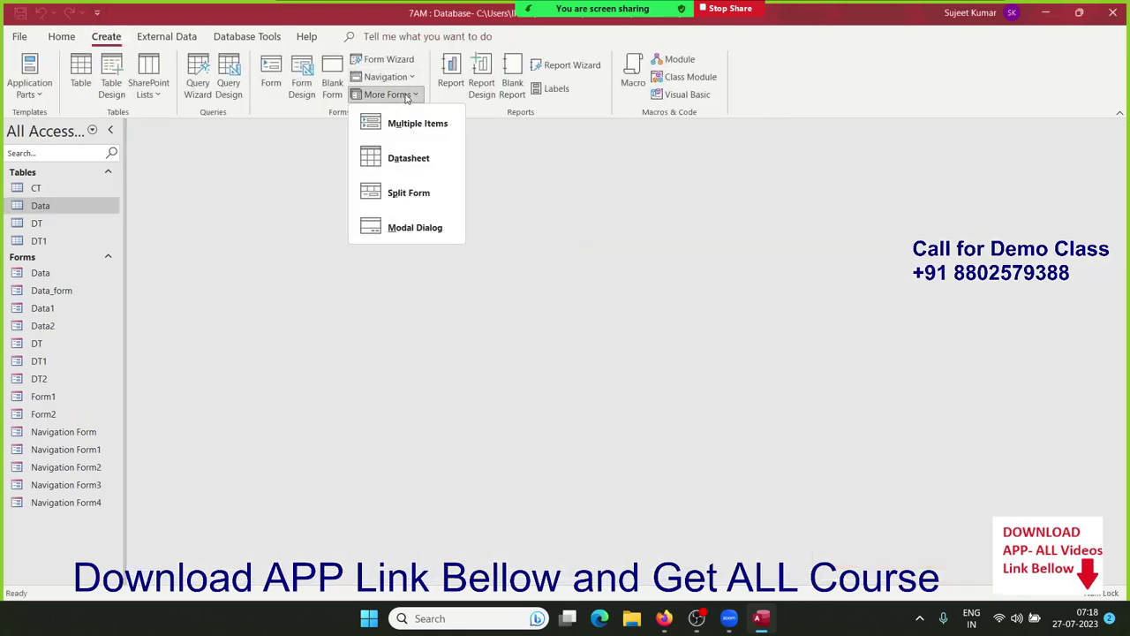
{"action": "left_click", "coordinate": [436, 236]}
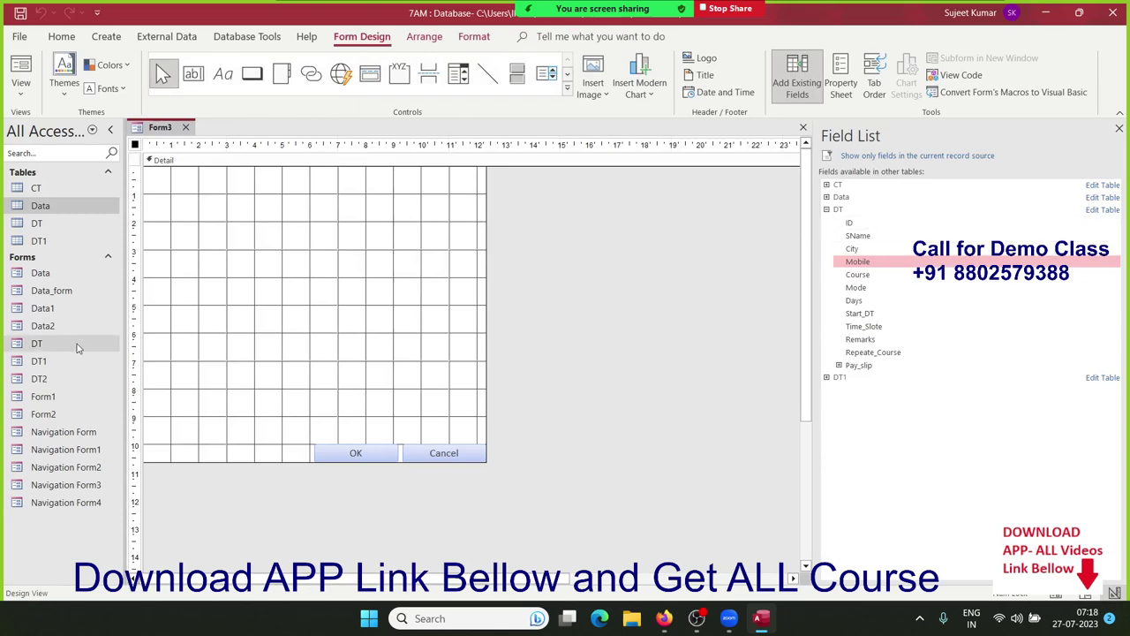
{"action": "left_click_drag", "start_coordinate": [76, 345], "coordinate": [229, 262]}
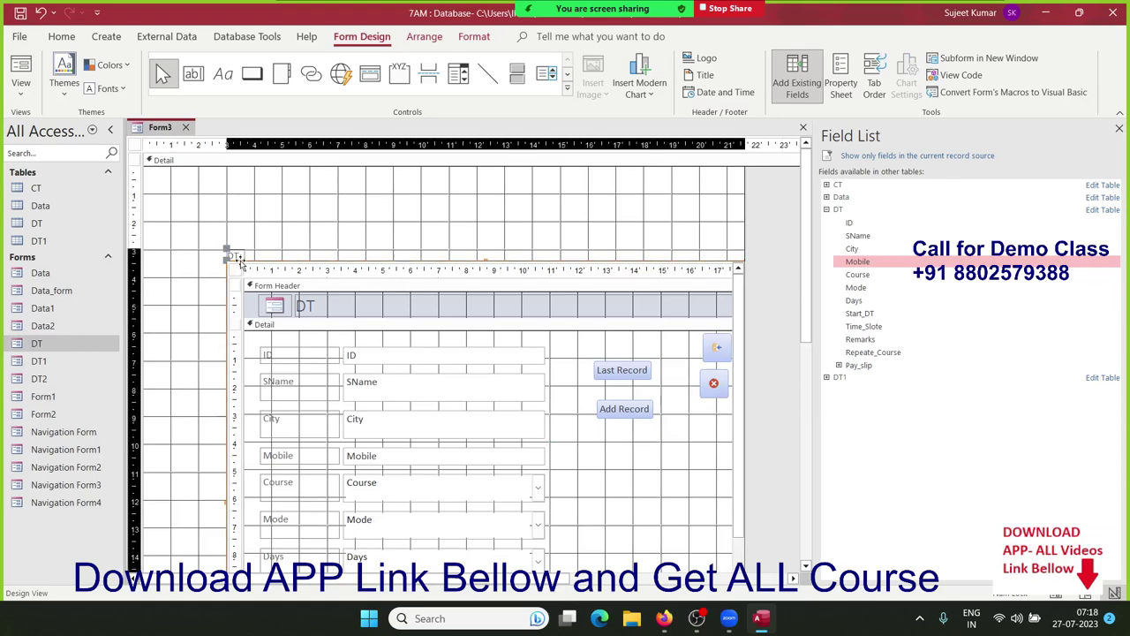
{"action": "left_click_drag", "start_coordinate": [239, 262], "coordinate": [207, 230]}
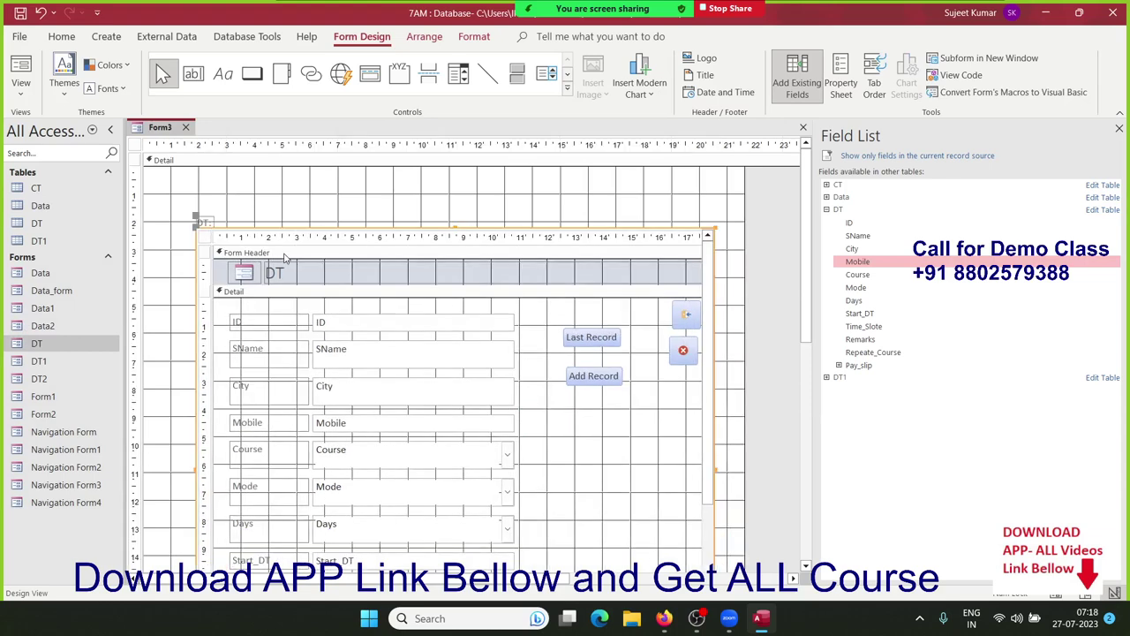
{"action": "left_click_drag", "start_coordinate": [273, 228], "coordinate": [236, 182]}
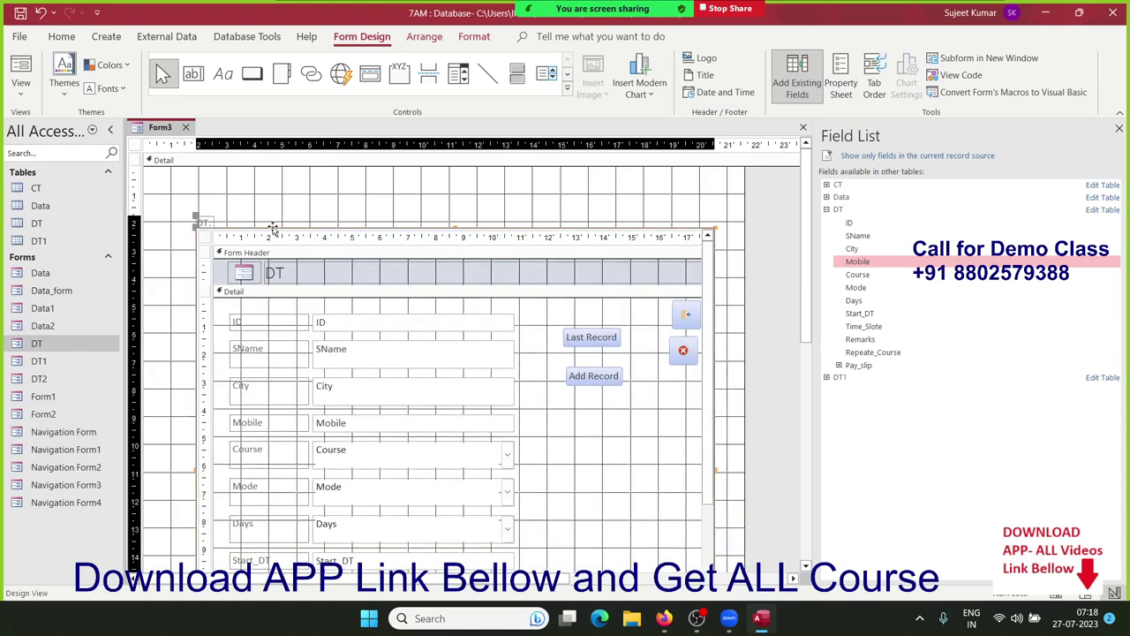
{"action": "scroll", "coordinate": [301, 392], "scroll_direction": "down", "scroll_amount": 2}
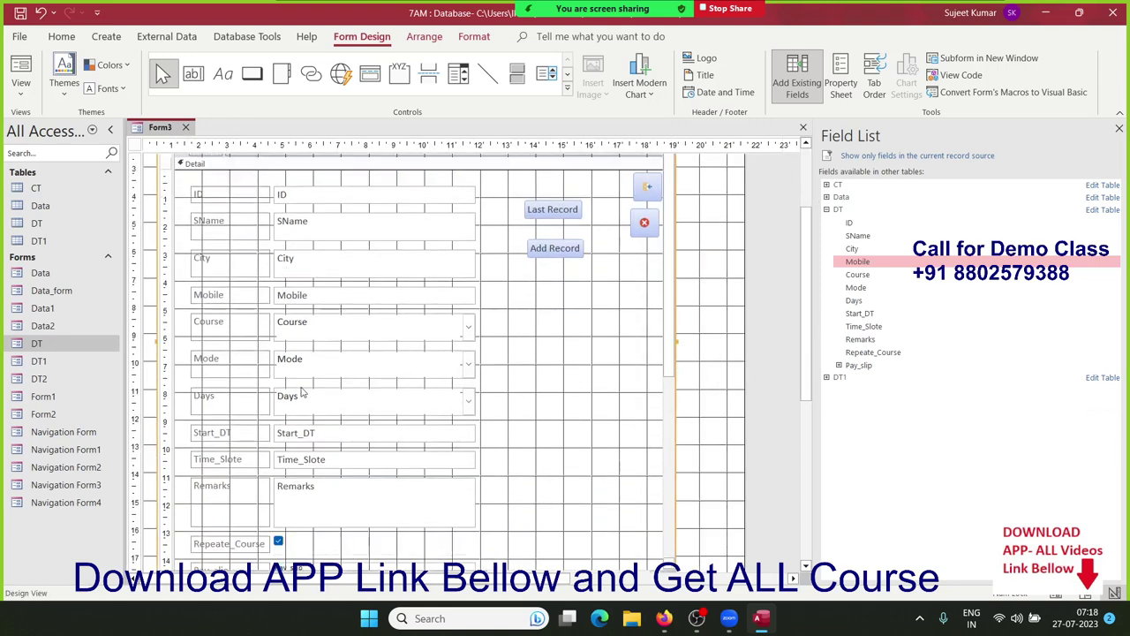
{"action": "scroll", "coordinate": [301, 392], "scroll_direction": "down", "scroll_amount": 2}
{"action": "scroll", "coordinate": [301, 392], "scroll_direction": "down", "scroll_amount": 2}
{"action": "scroll", "coordinate": [349, 418], "scroll_direction": "up", "scroll_amount": 2}
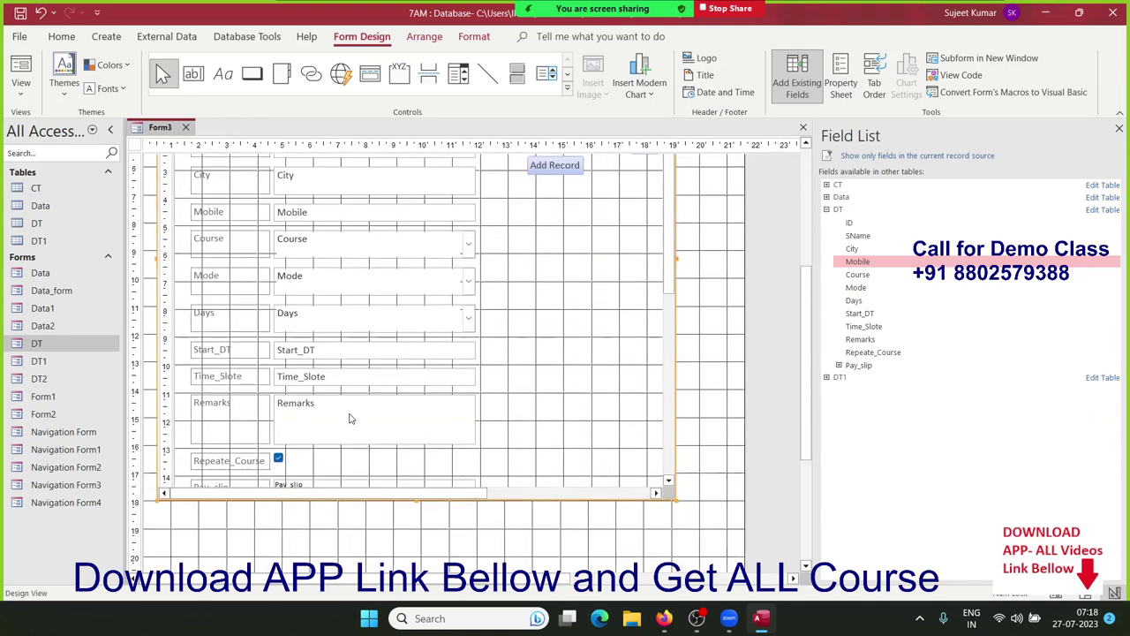
{"action": "scroll", "coordinate": [350, 418], "scroll_direction": "up", "scroll_amount": 2}
{"action": "scroll", "coordinate": [350, 419], "scroll_direction": "up", "scroll_amount": 2}
{"action": "key", "text": "Delete"}
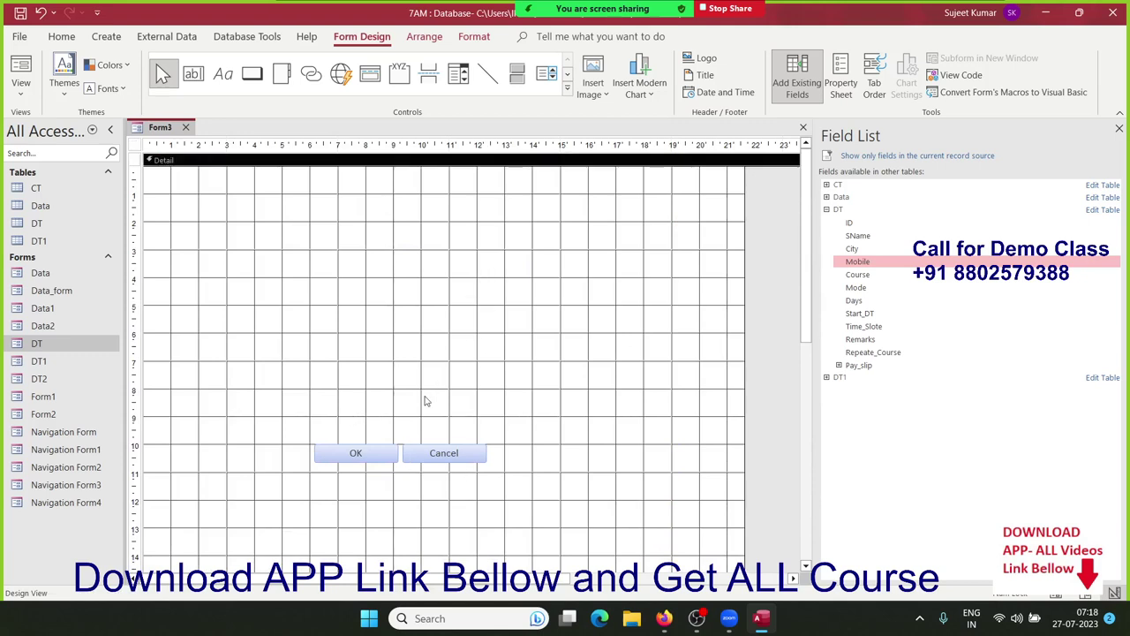
{"action": "left_click", "coordinate": [378, 449]}
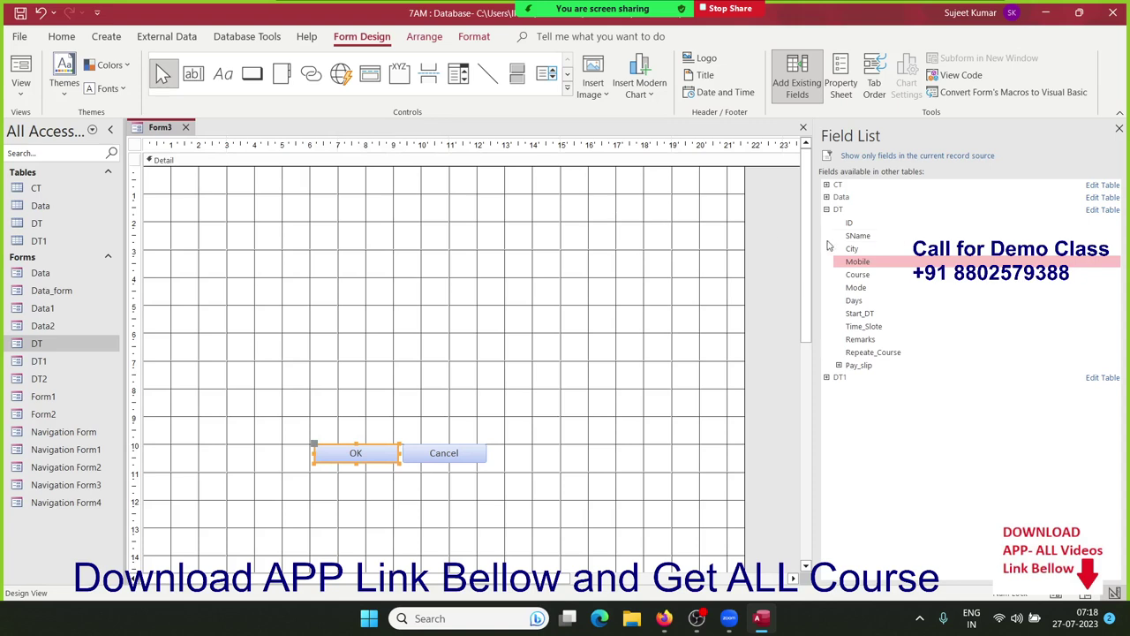
{"action": "left_click_drag", "start_coordinate": [858, 262], "coordinate": [381, 216]}
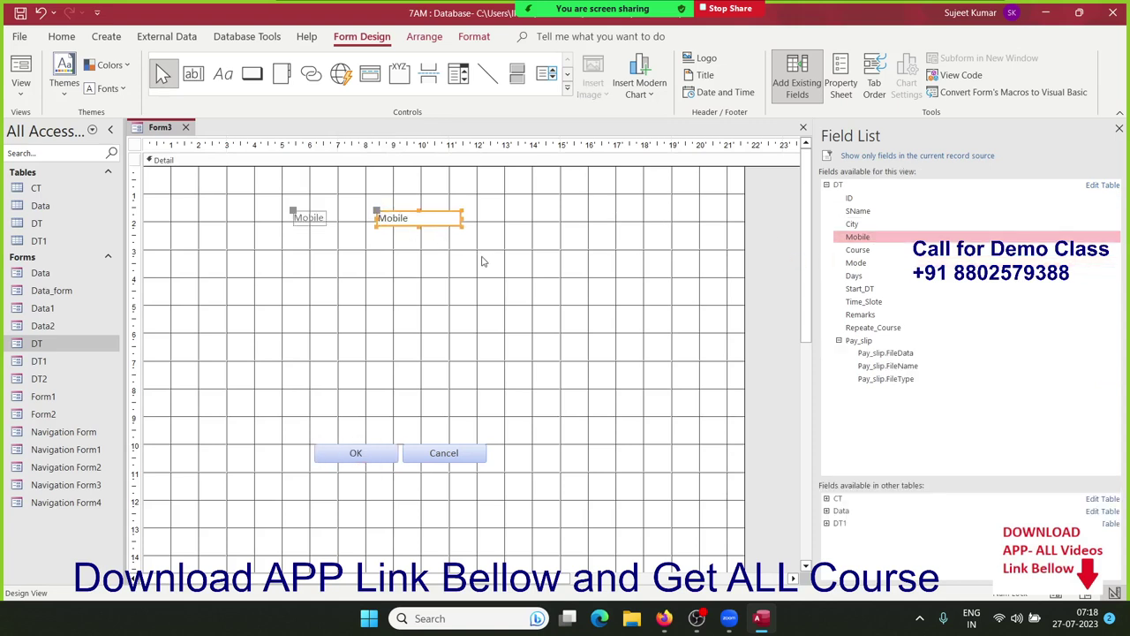
{"action": "left_click", "coordinate": [210, 160]}
{"action": "left_click", "coordinate": [186, 128]}
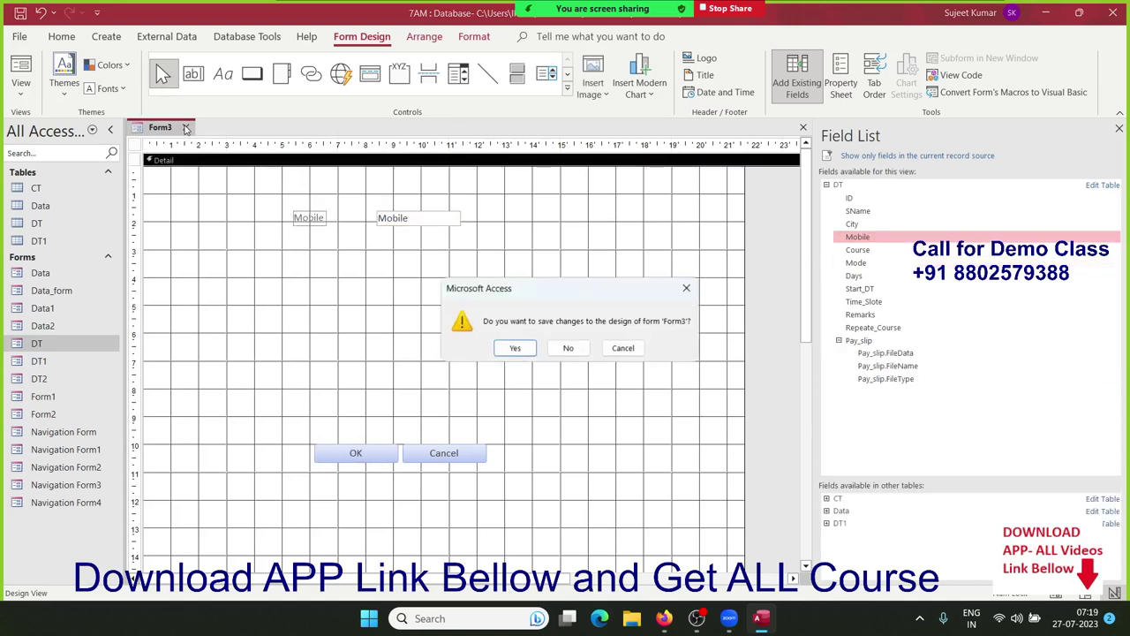
{"action": "left_click", "coordinate": [564, 349]}
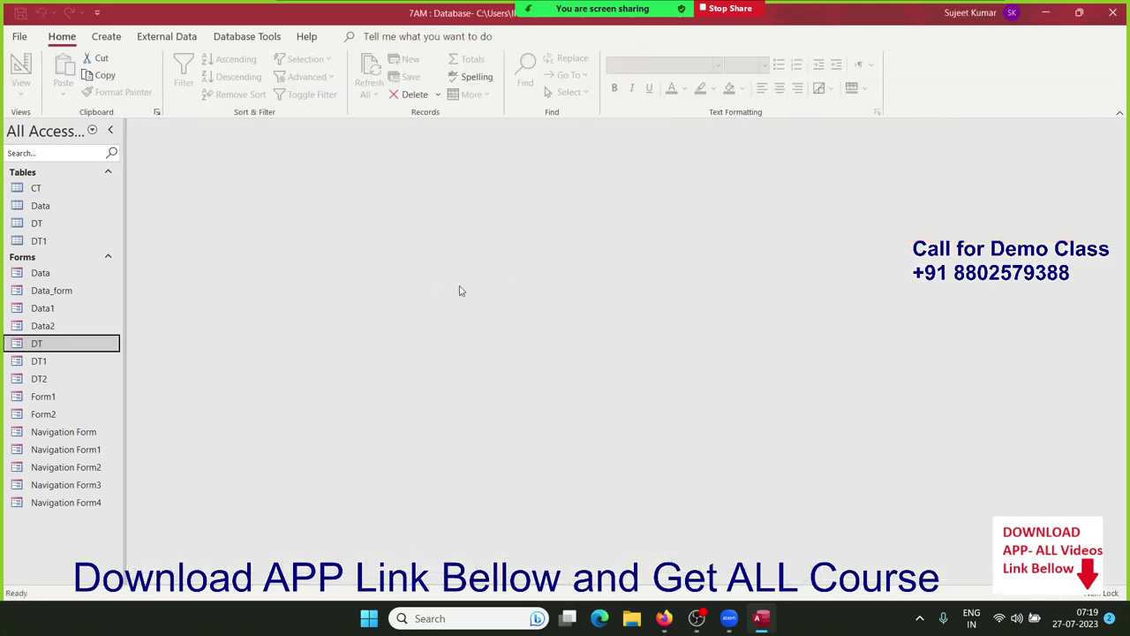
{"action": "left_click", "coordinate": [106, 36]}
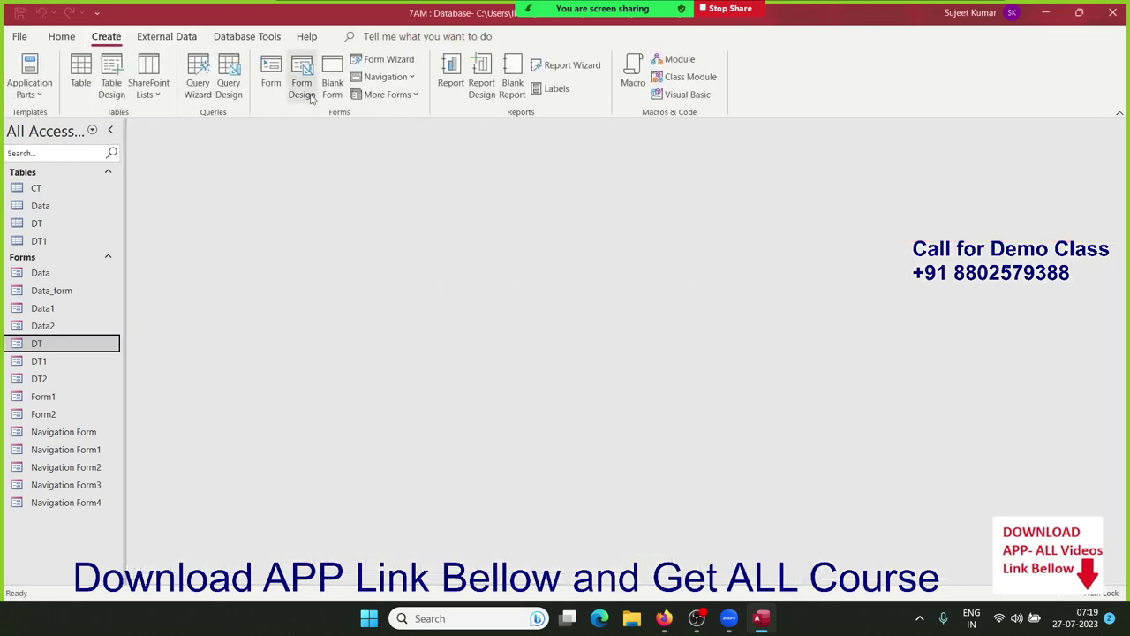
{"action": "left_click", "coordinate": [408, 95]}
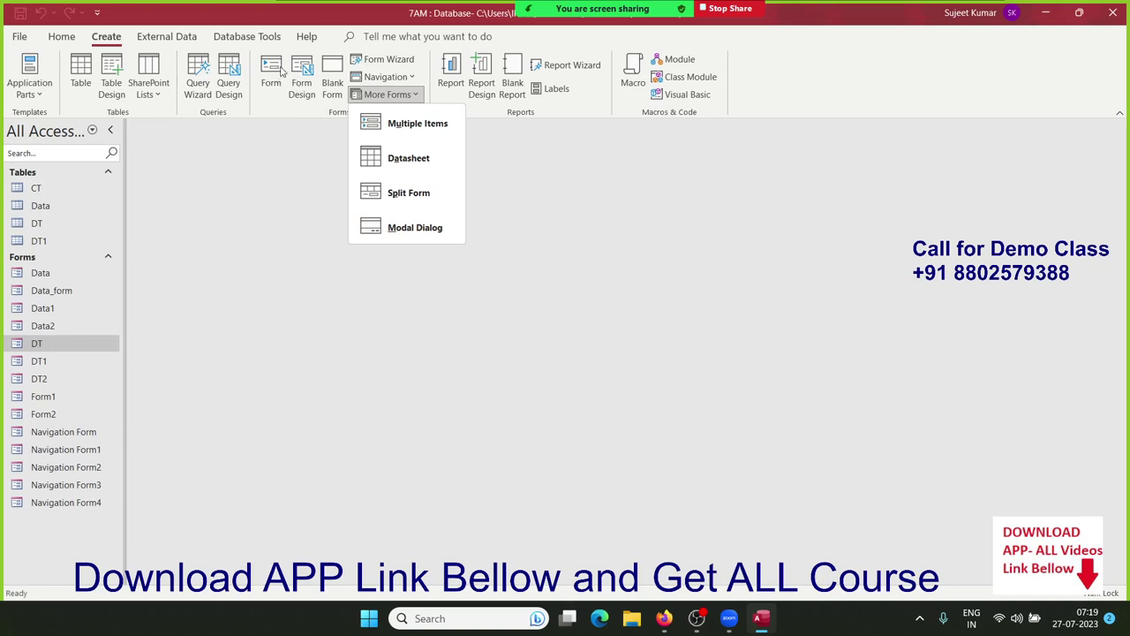
{"action": "left_click", "coordinate": [498, 354]}
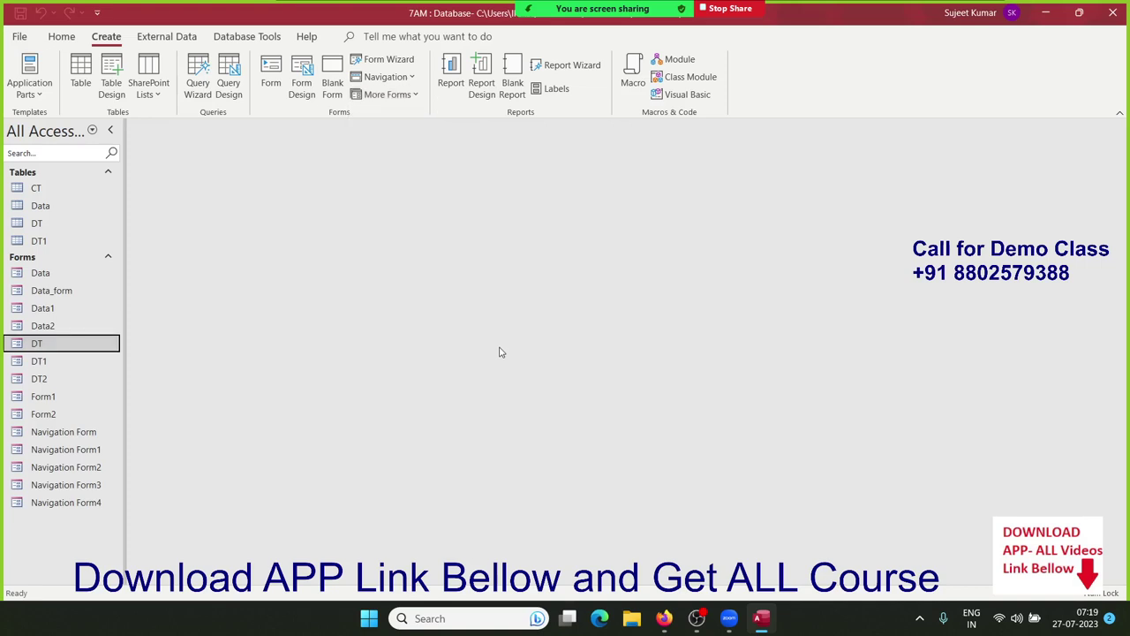